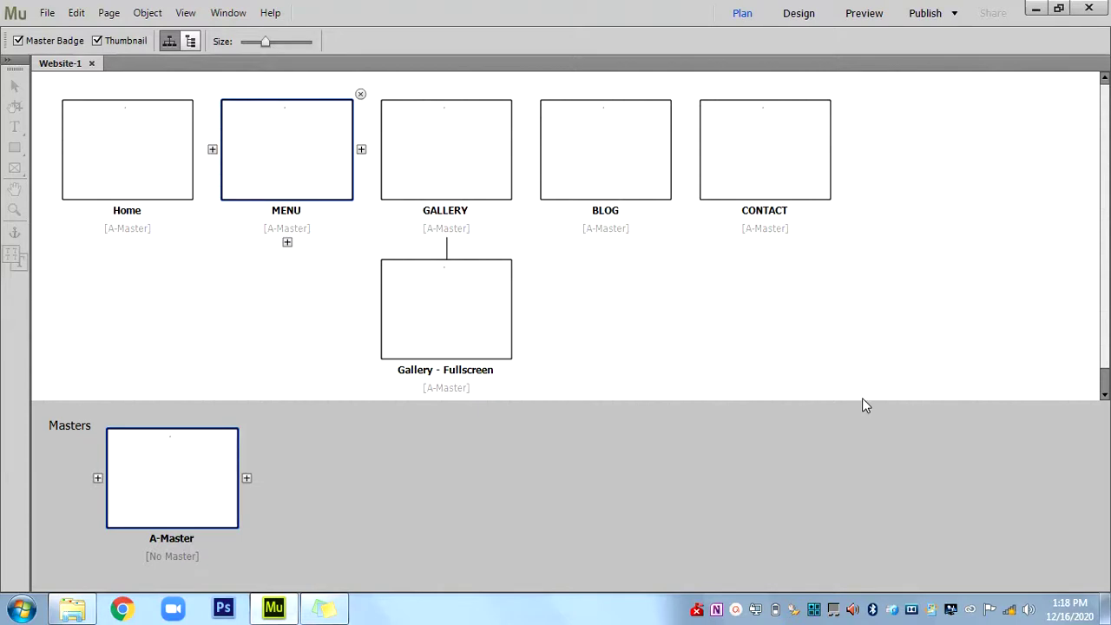
Review the A-Master page's footer design and add two new master pages beside A-Master in the site plan.
{"action": "double_click", "coordinate": [201, 484]}
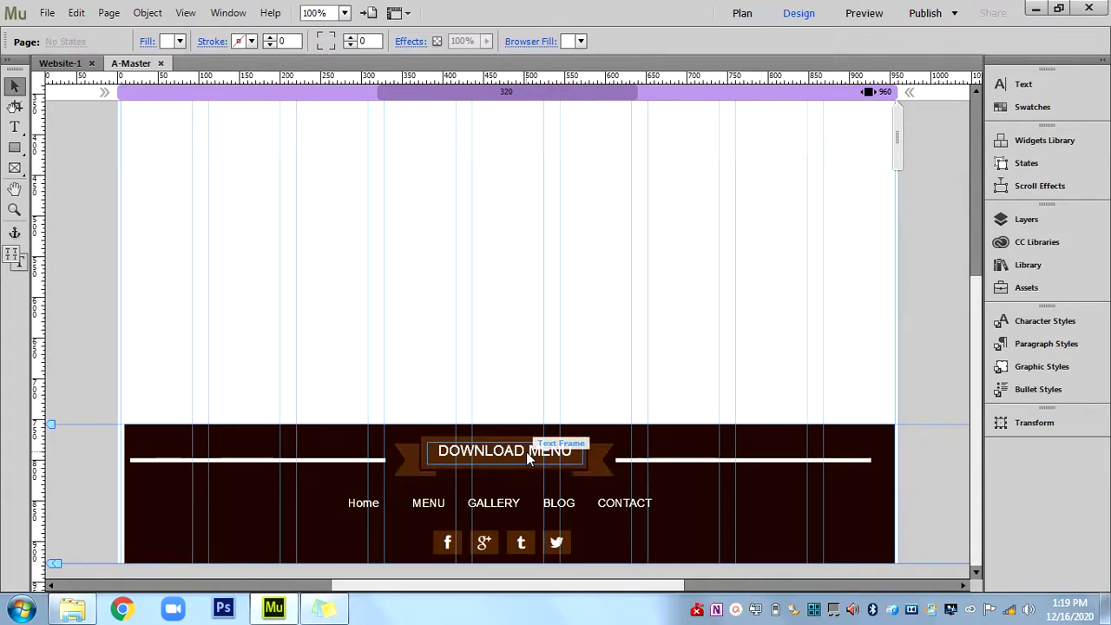
{"action": "left_click", "coordinate": [160, 64]}
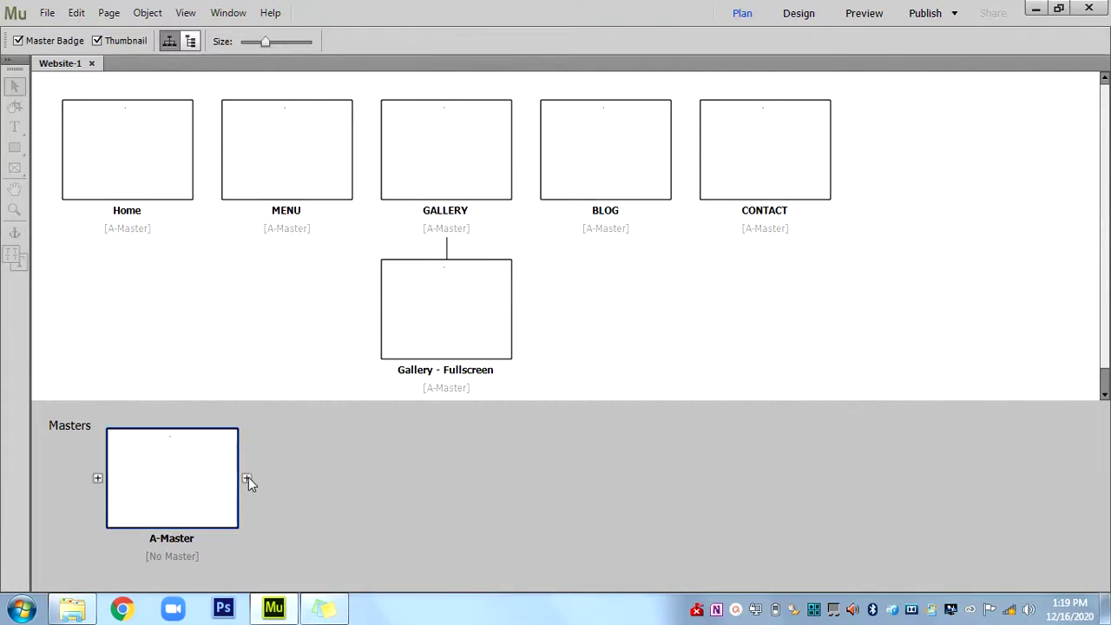
{"action": "left_click", "coordinate": [247, 478]}
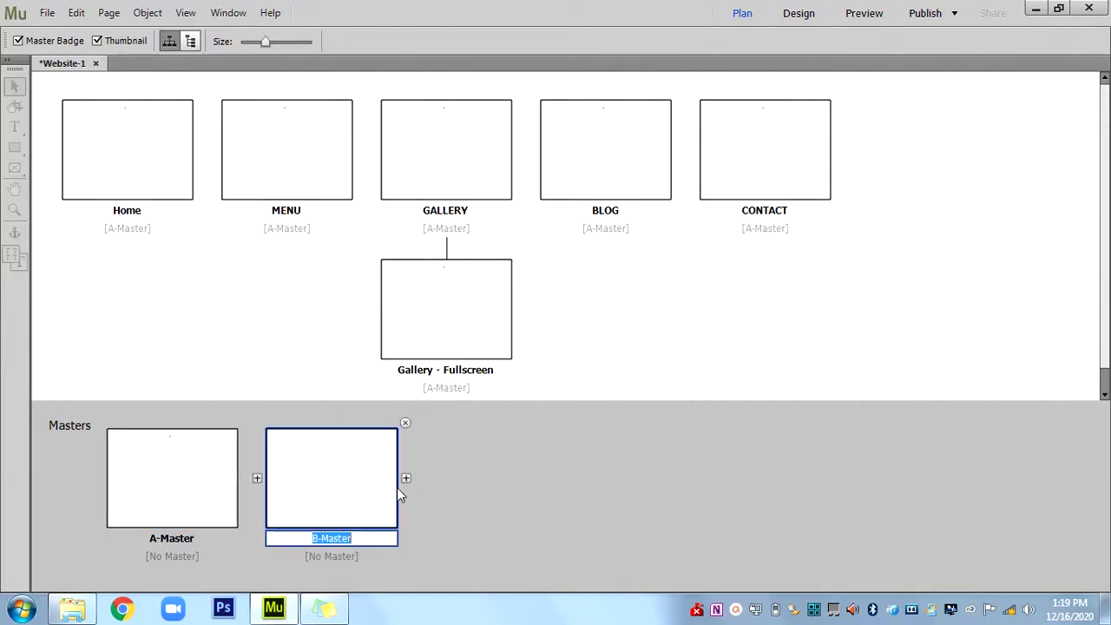
{"action": "left_click", "coordinate": [406, 479]}
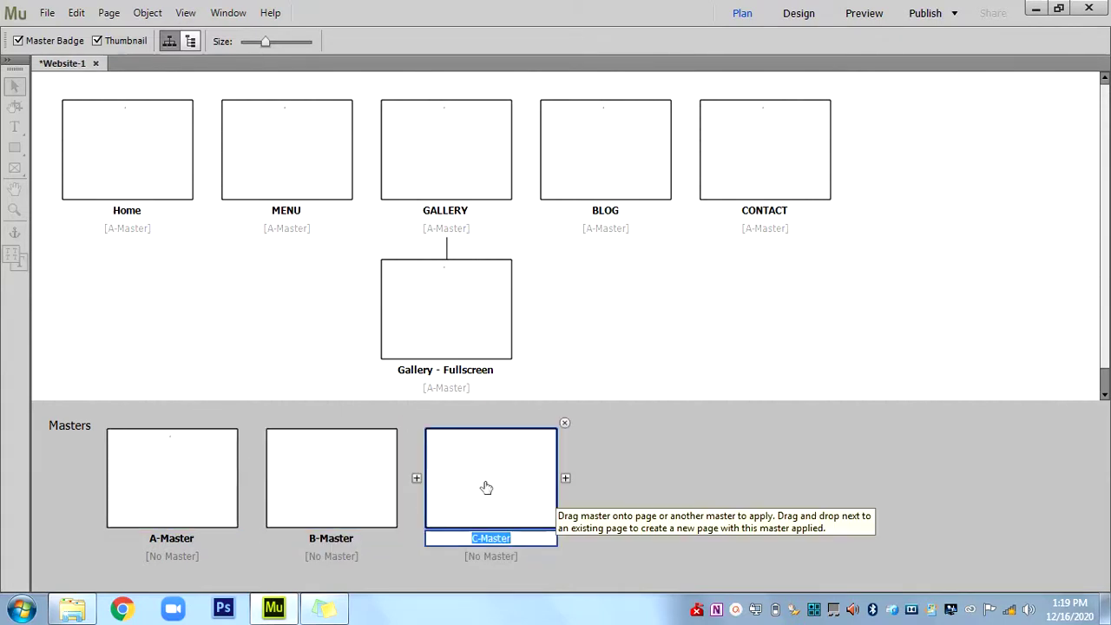
Rename the B-Master page as Landing and the C-Master page as Interior.
{"action": "left_click", "coordinate": [350, 540]}
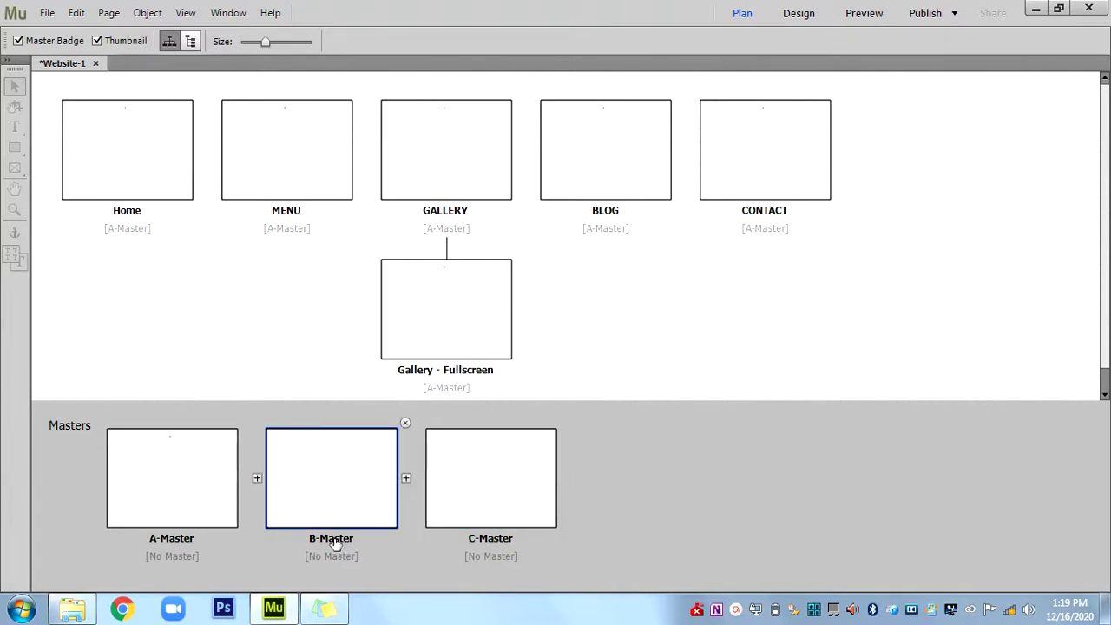
{"action": "double_click", "coordinate": [335, 540]}
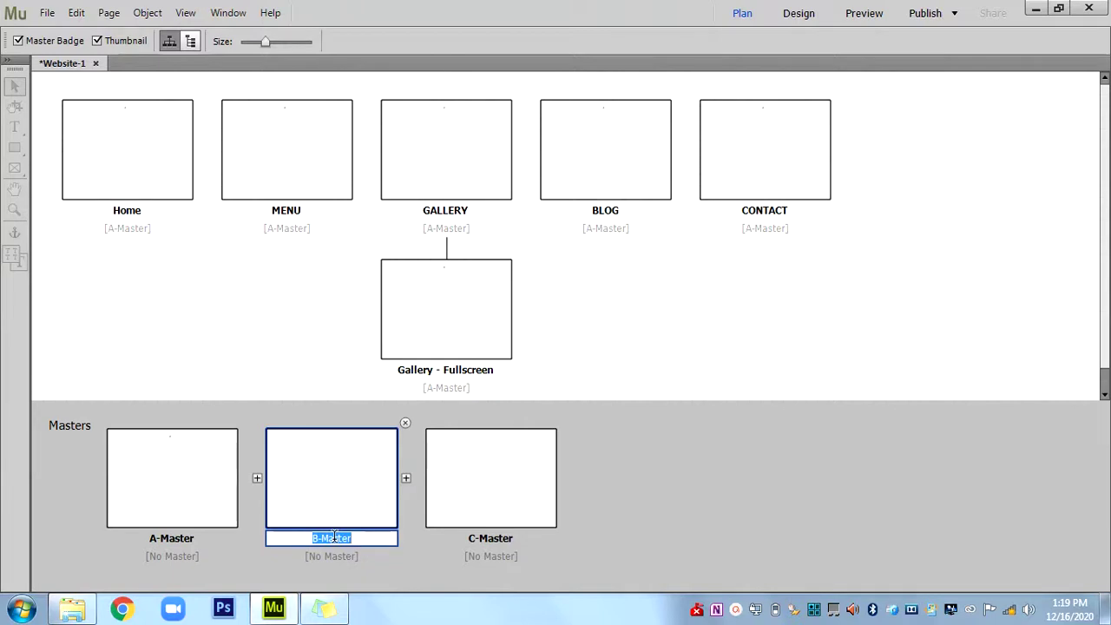
{"action": "type", "text": "Las"}
{"action": "key", "text": "BackSpace"}
{"action": "type", "text": "nding"}
{"action": "double_click", "coordinate": [508, 540]}
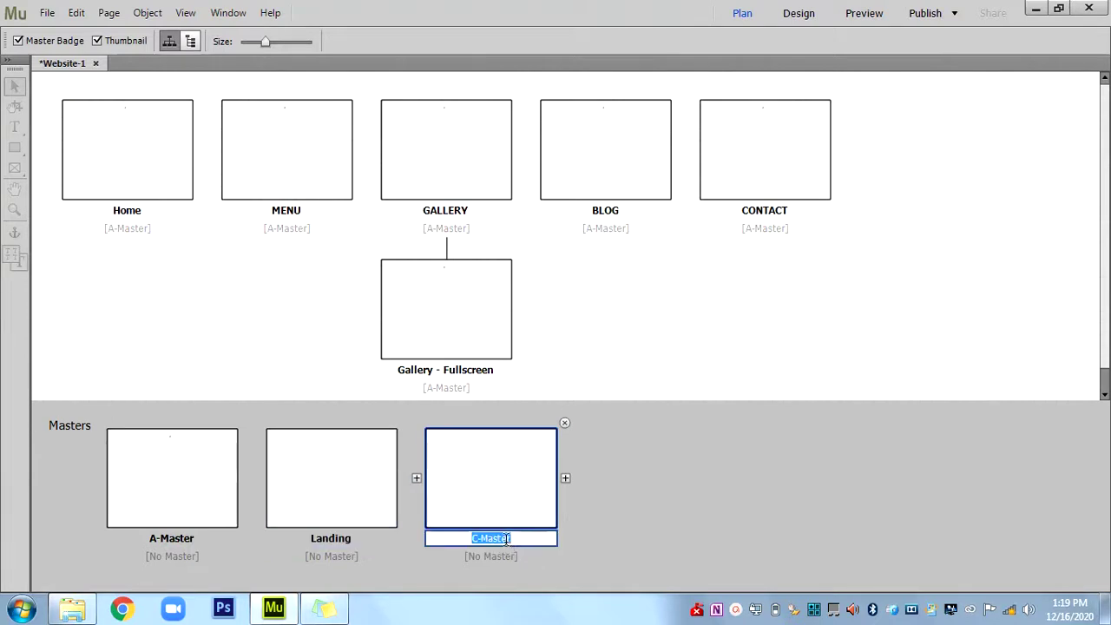
{"action": "type", "text": "Interior"}
Apply A-Master as the master of the Landing master page.
{"action": "left_click", "coordinate": [370, 492]}
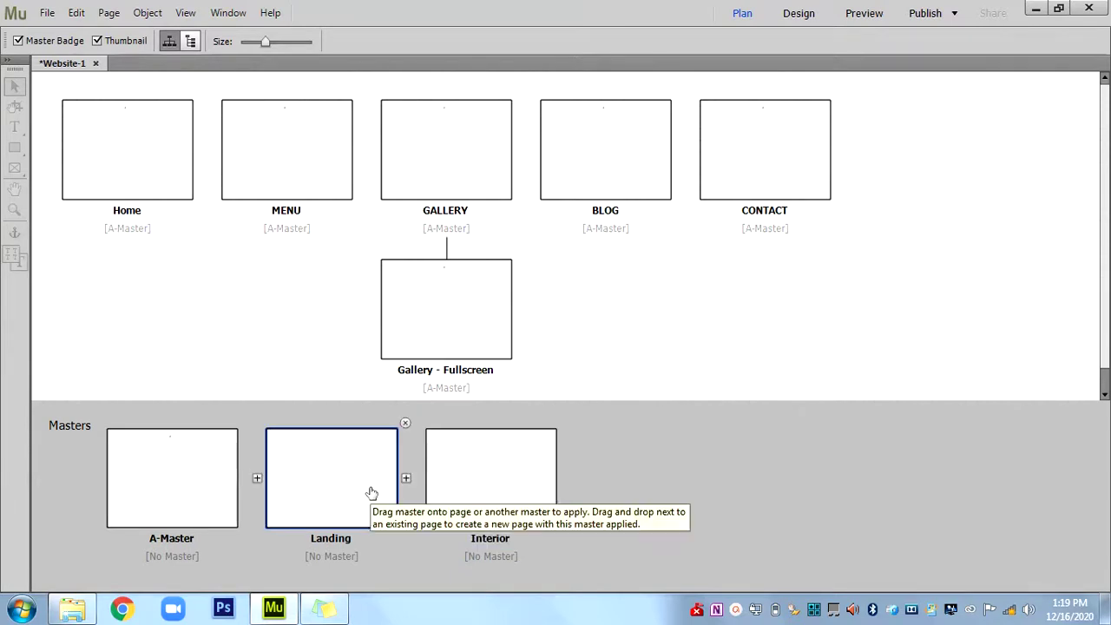
{"action": "right_click", "coordinate": [371, 493]}
{"action": "mouse_move", "coordinate": [436, 477]}
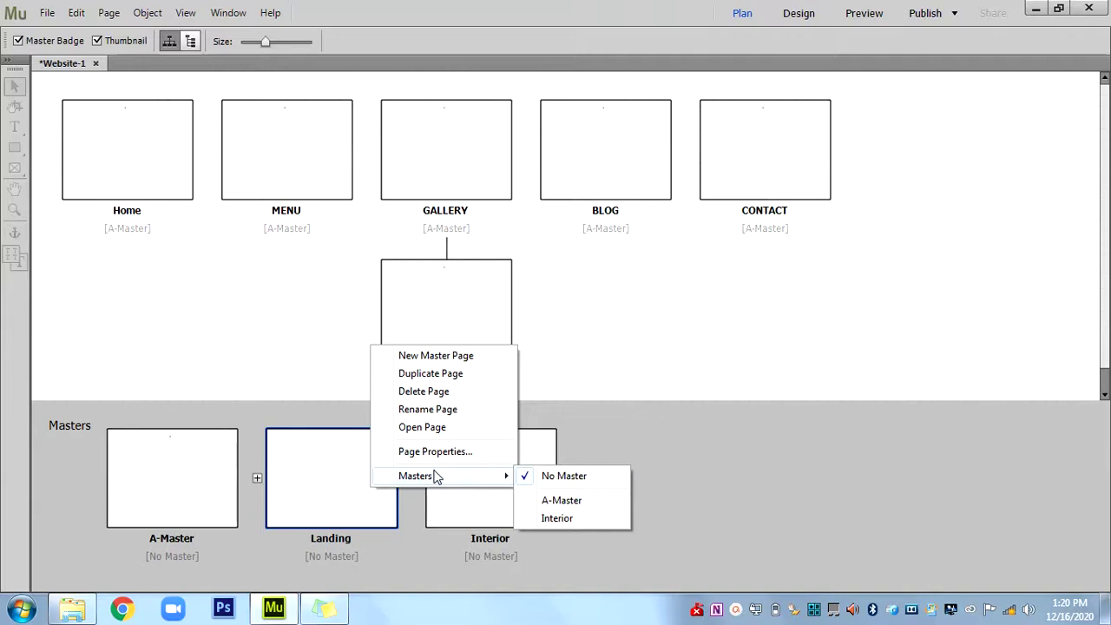
{"action": "left_click", "coordinate": [479, 517]}
{"action": "right_click", "coordinate": [480, 514]}
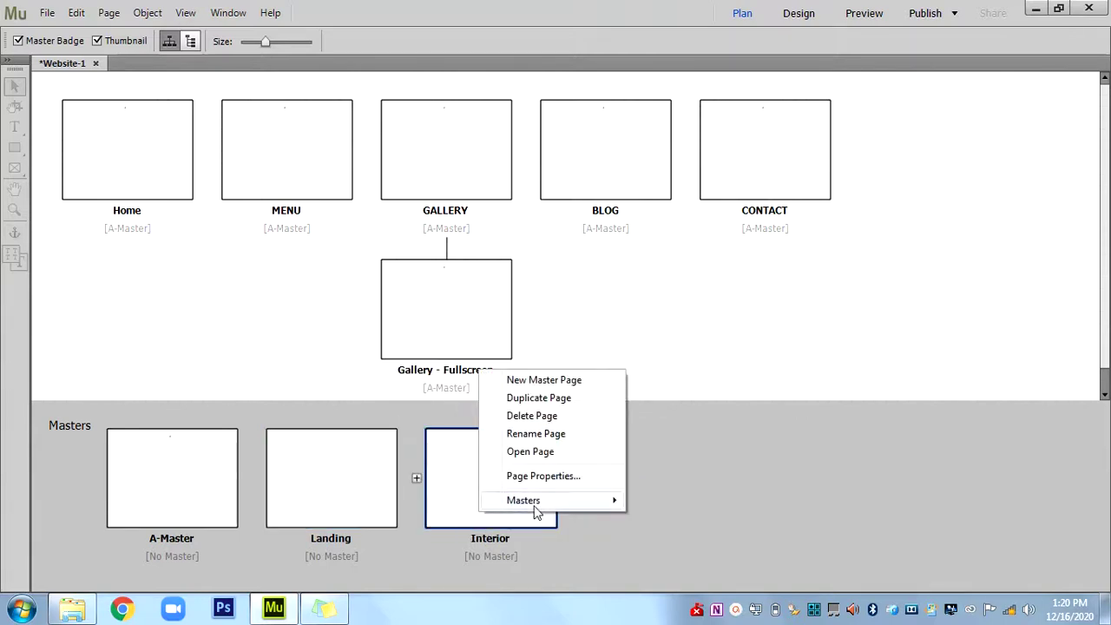
{"action": "mouse_move", "coordinate": [560, 509]}
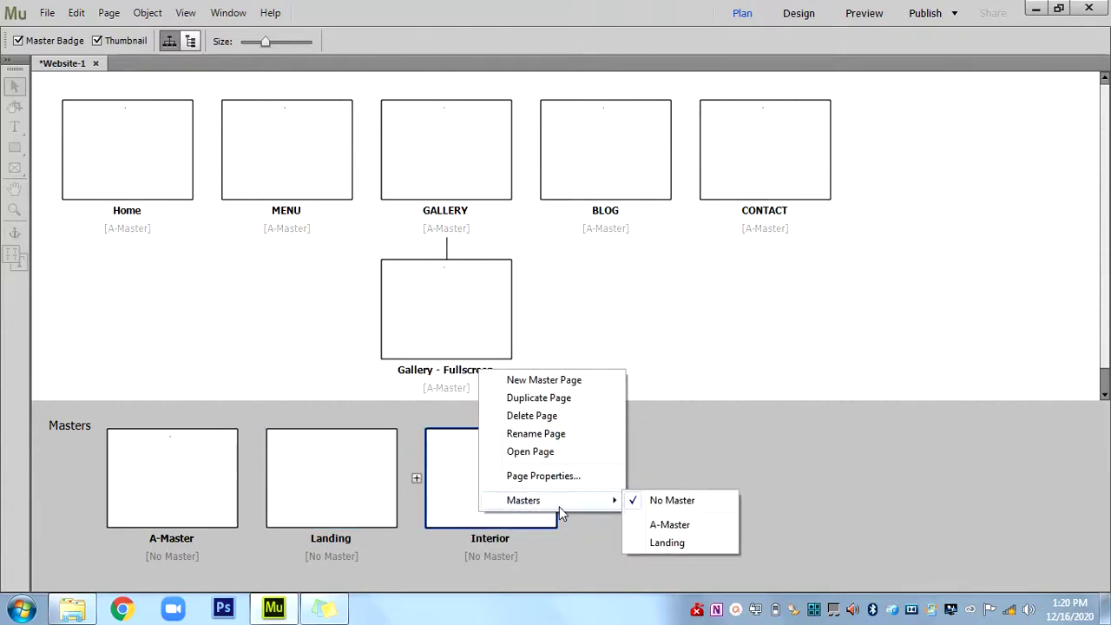
{"action": "left_click", "coordinate": [361, 482]}
{"action": "right_click", "coordinate": [361, 482]}
{"action": "mouse_move", "coordinate": [425, 478]}
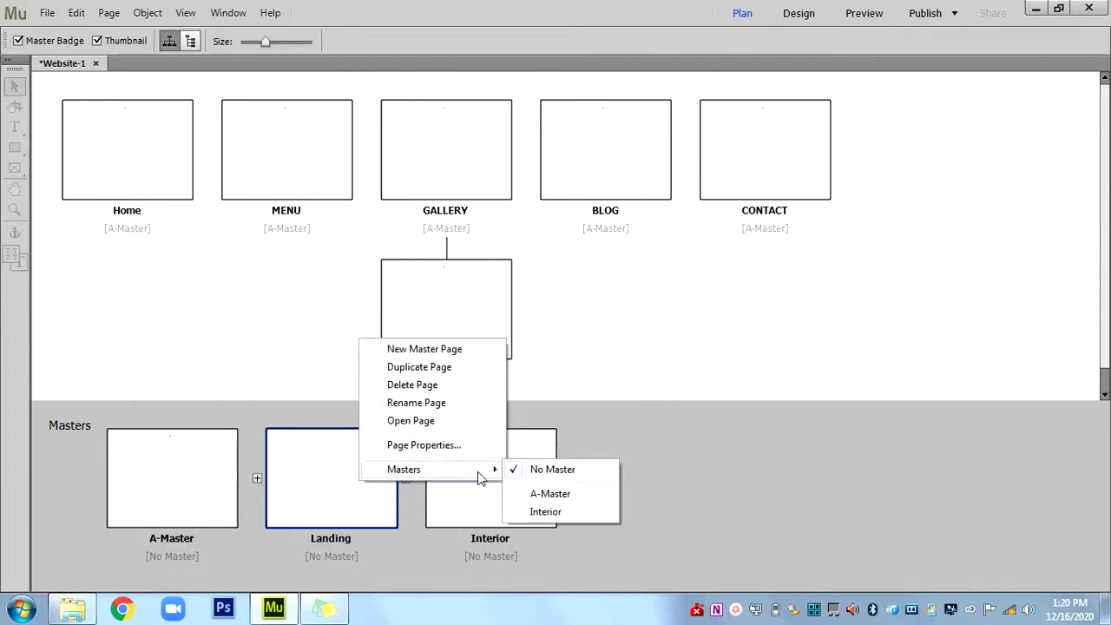
{"action": "left_click", "coordinate": [544, 495]}
Apply A-Master as the master of the Interior master page.
{"action": "left_click", "coordinate": [533, 501]}
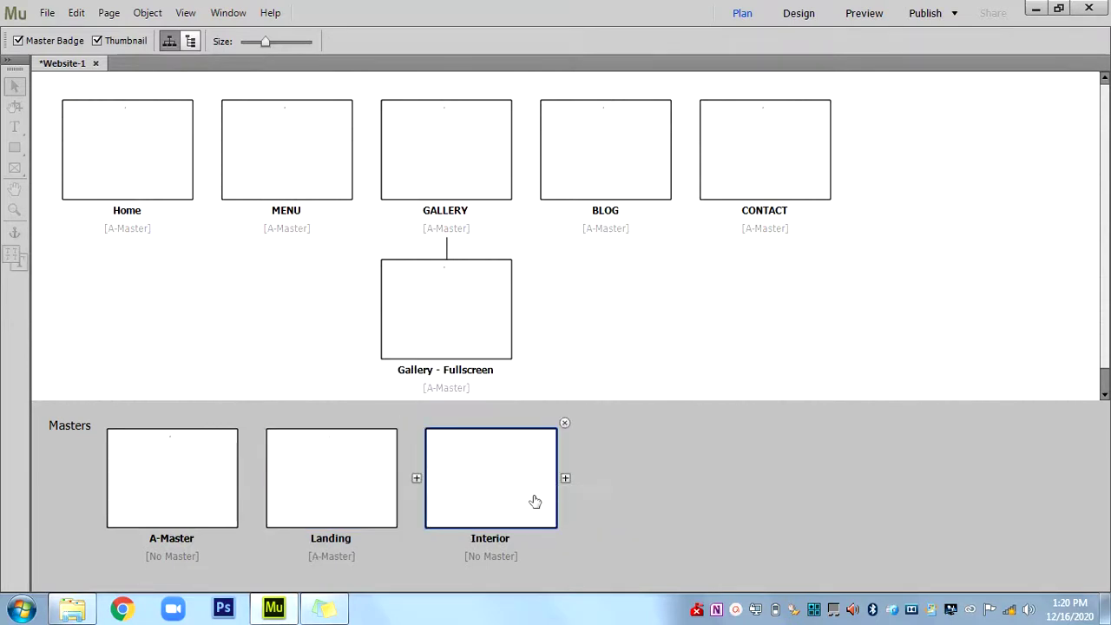
{"action": "right_click", "coordinate": [514, 483]}
{"action": "mouse_move", "coordinate": [550, 477]}
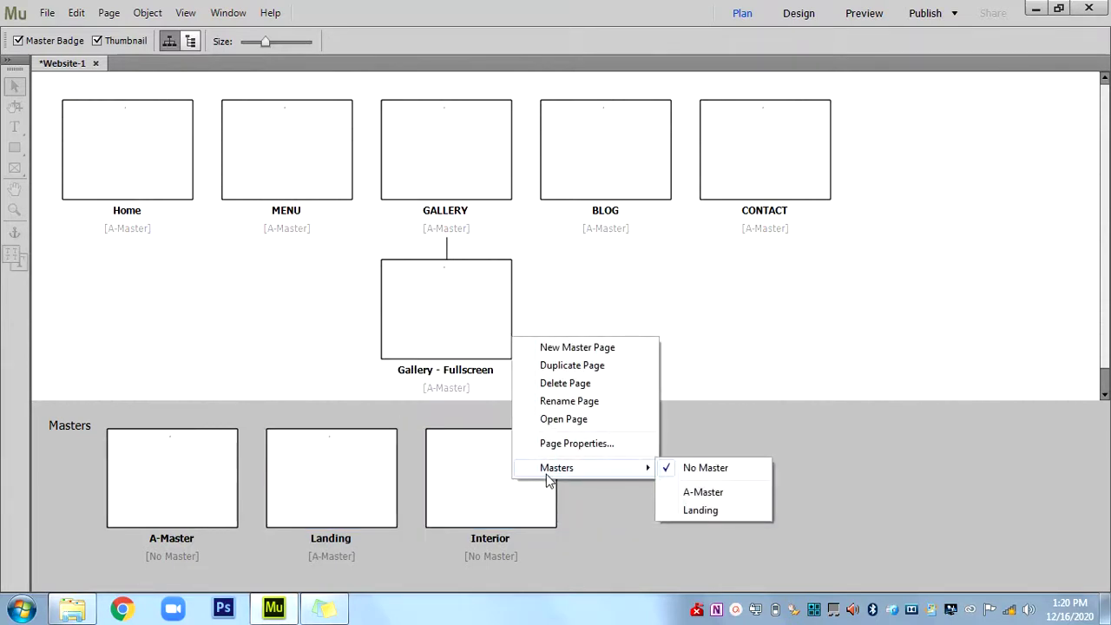
{"action": "left_click", "coordinate": [692, 498]}
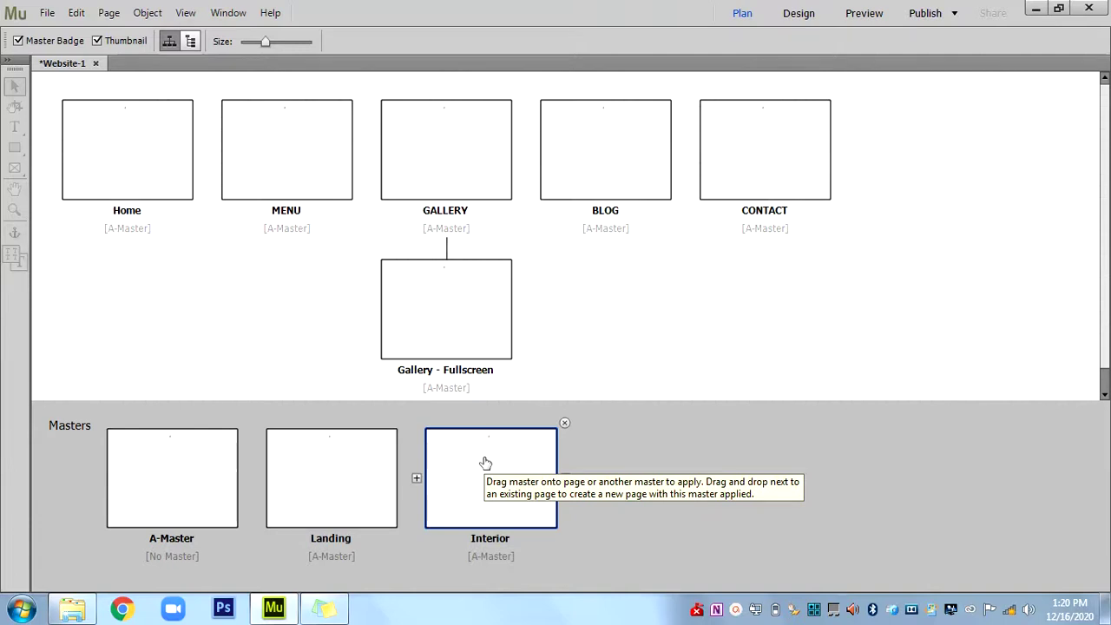
Open the Landing master page for editing, review its inherited footer, and dismiss the Windows color scheme notice.
{"action": "double_click", "coordinate": [325, 462]}
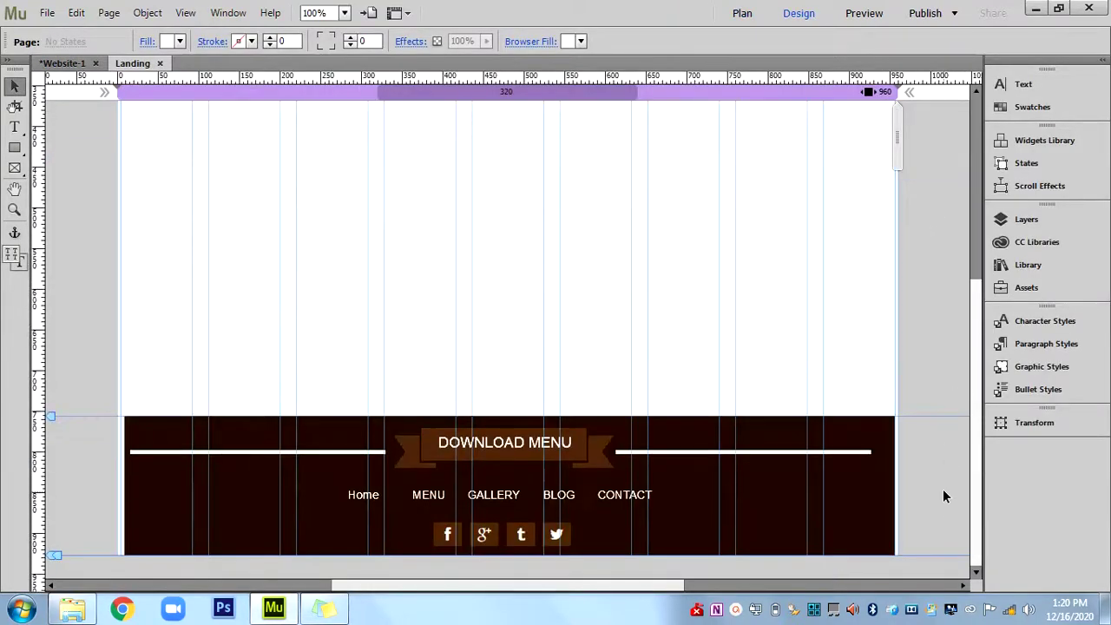
{"action": "mouse_move", "coordinate": [977, 400]}
{"action": "left_mouse_down"}
{"action": "mouse_move", "coordinate": [979, 261]}
{"action": "mouse_move", "coordinate": [977, 399]}
{"action": "left_mouse_up"}
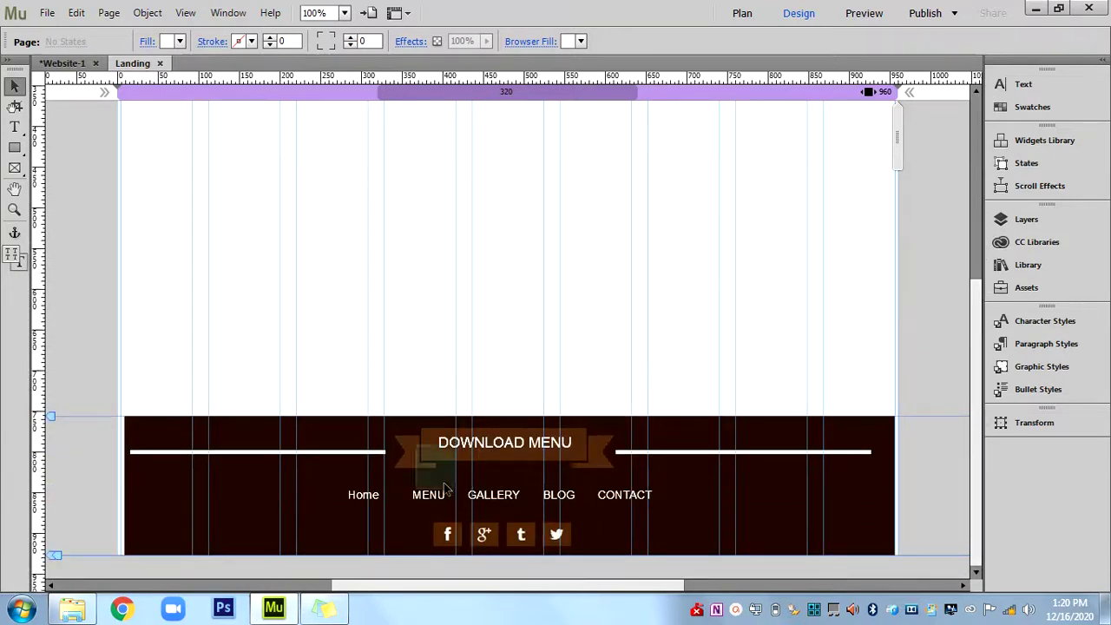
{"action": "left_click_drag", "start_coordinate": [154, 392], "coordinate": [408, 442]}
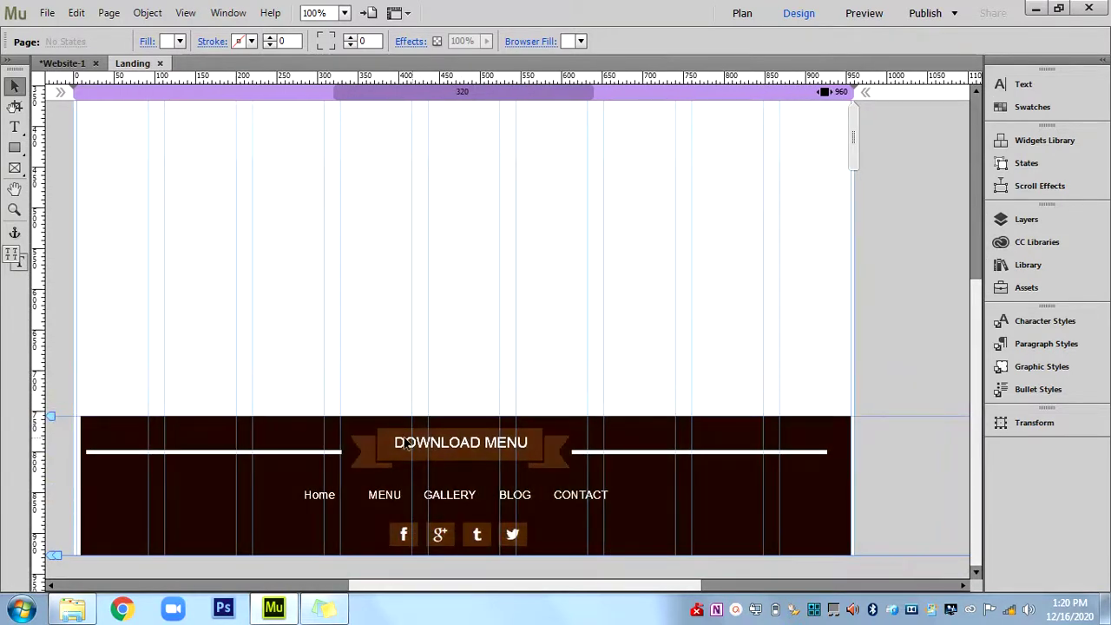
{"action": "mouse_move", "coordinate": [358, 588]}
{"action": "left_mouse_down"}
{"action": "mouse_move", "coordinate": [317, 588]}
{"action": "mouse_move", "coordinate": [373, 588]}
{"action": "left_mouse_up"}
{"action": "scroll", "coordinate": [449, 469], "scroll_direction": "down", "scroll_amount": 5}
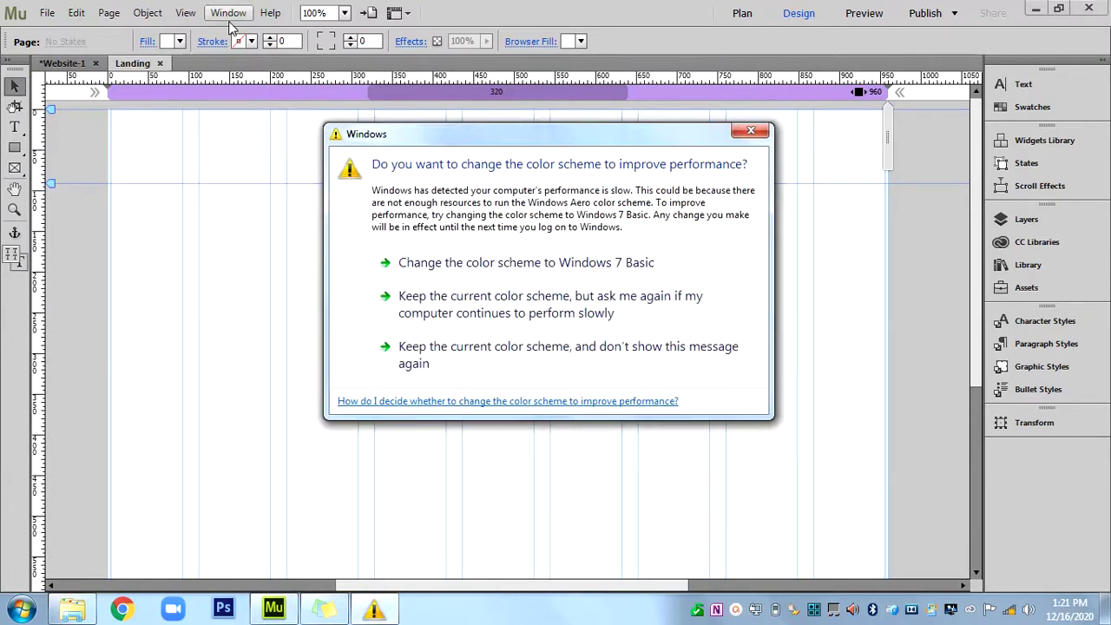
{"action": "left_click", "coordinate": [752, 132]}
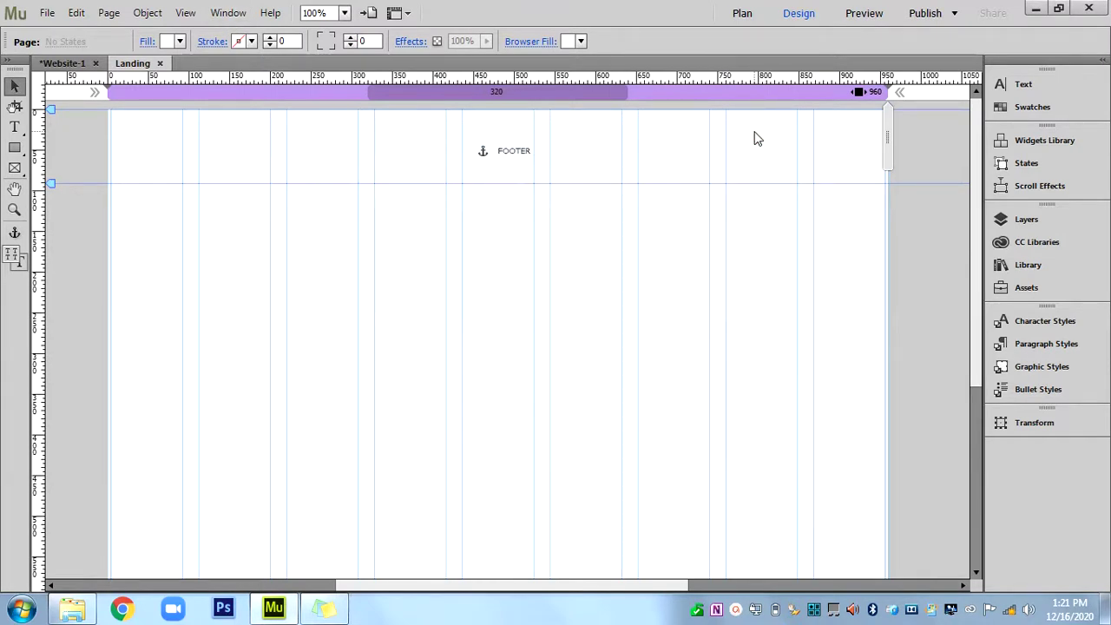
Import logo-landing from the assets folder and place it just below the header guide at about X 17, Y 98.
{"action": "left_click", "coordinate": [47, 13]}
{"action": "left_click", "coordinate": [48, 187]}
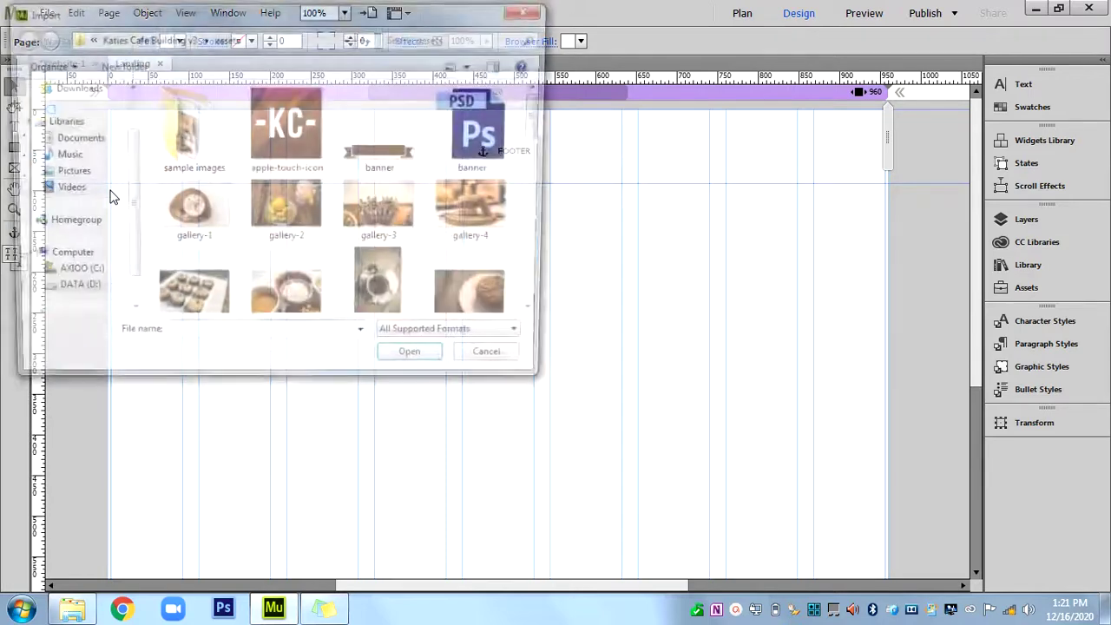
{"action": "left_click_drag", "start_coordinate": [546, 117], "coordinate": [540, 304]}
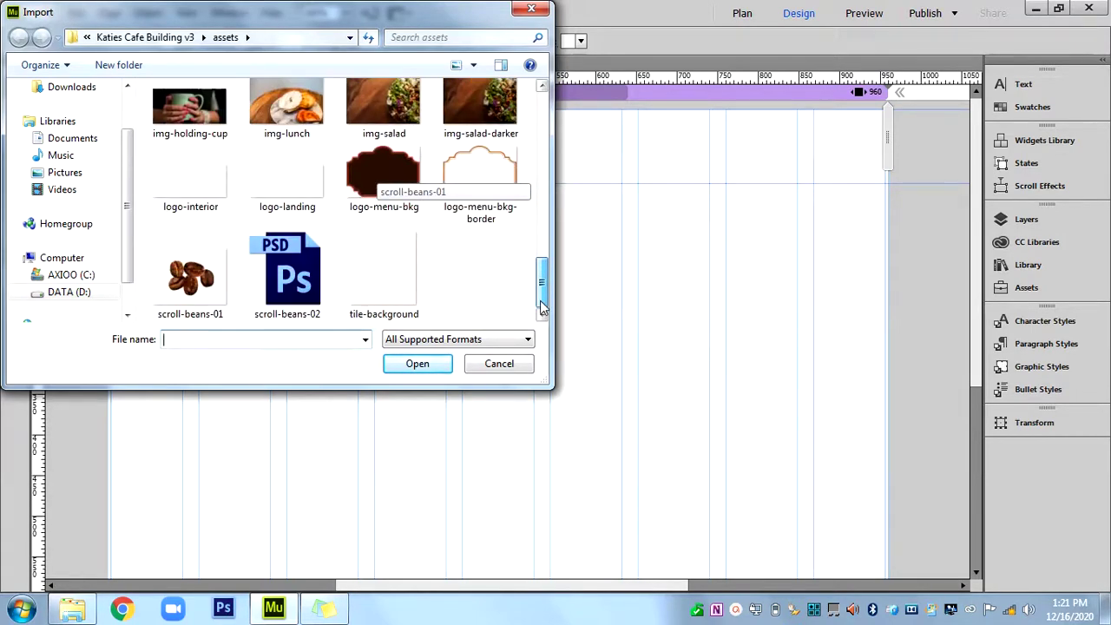
{"action": "double_click", "coordinate": [273, 170]}
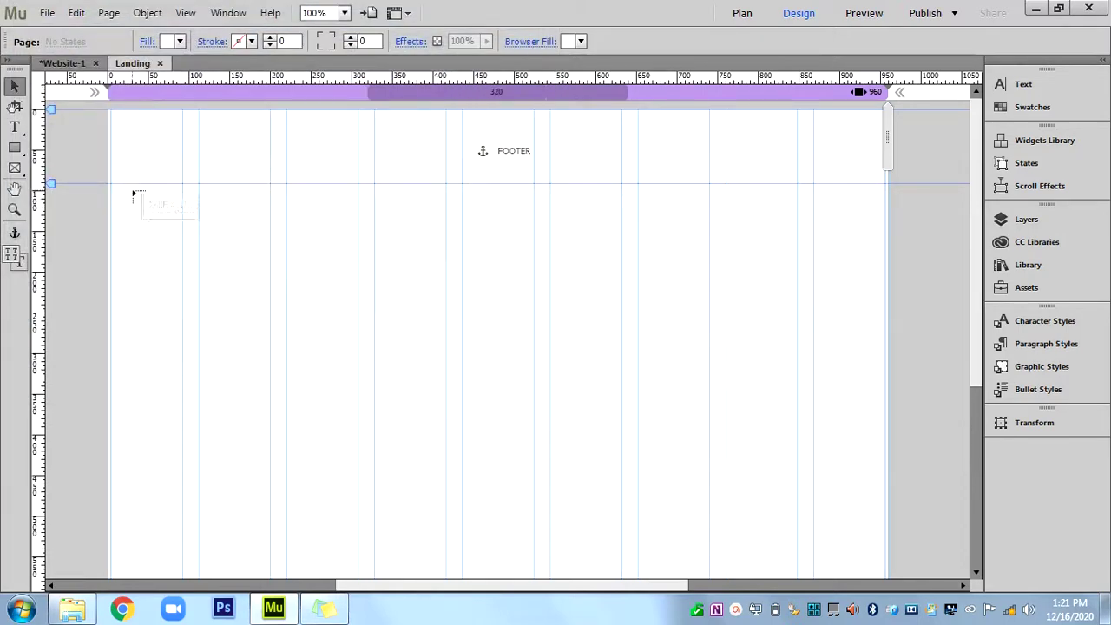
{"action": "key", "text": "Escape"}
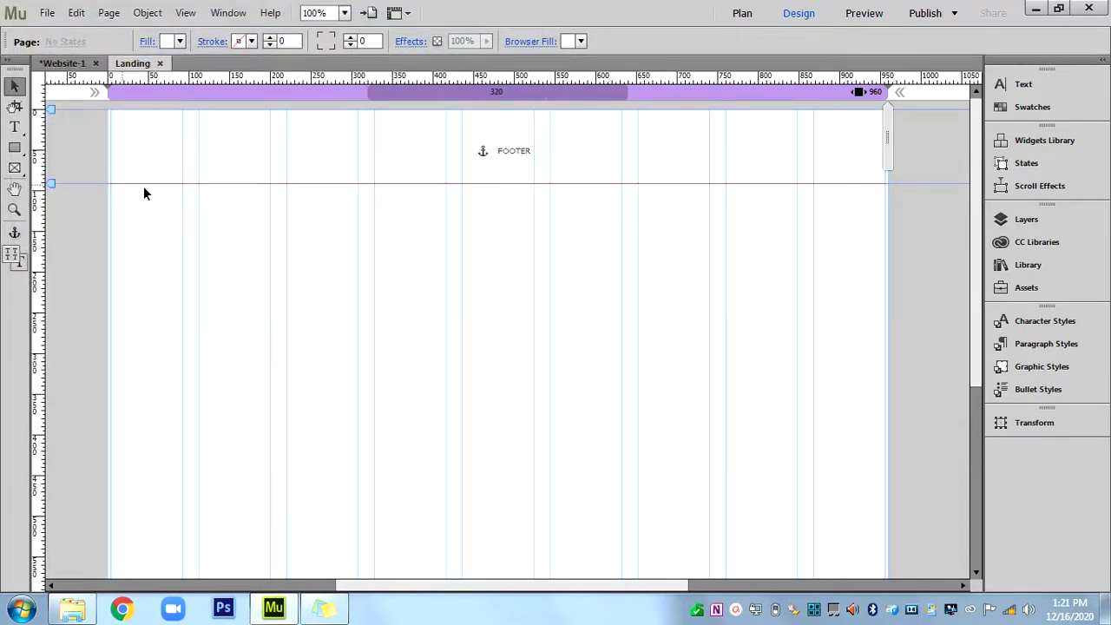
{"action": "left_click", "coordinate": [144, 193]}
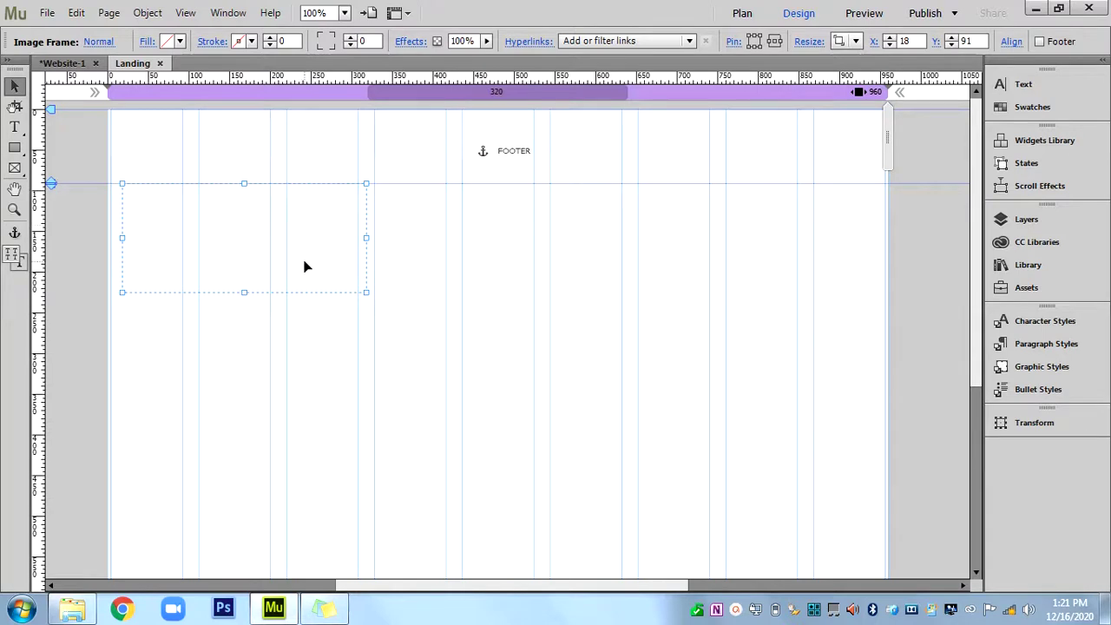
{"action": "mouse_move", "coordinate": [238, 224]}
{"action": "left_mouse_down"}
{"action": "mouse_move", "coordinate": [239, 264]}
{"action": "mouse_move", "coordinate": [238, 227]}
{"action": "left_mouse_up"}
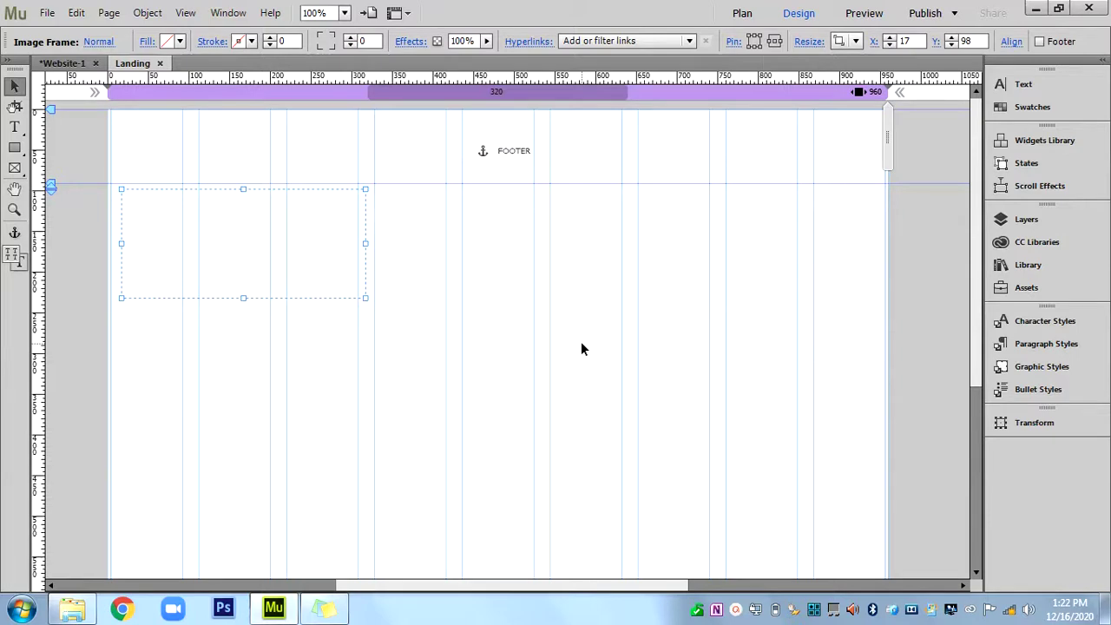
Check the Landing master page from the logo down to the footer and close the page.
{"action": "scroll", "coordinate": [576, 278], "scroll_direction": "down", "scroll_amount": 4}
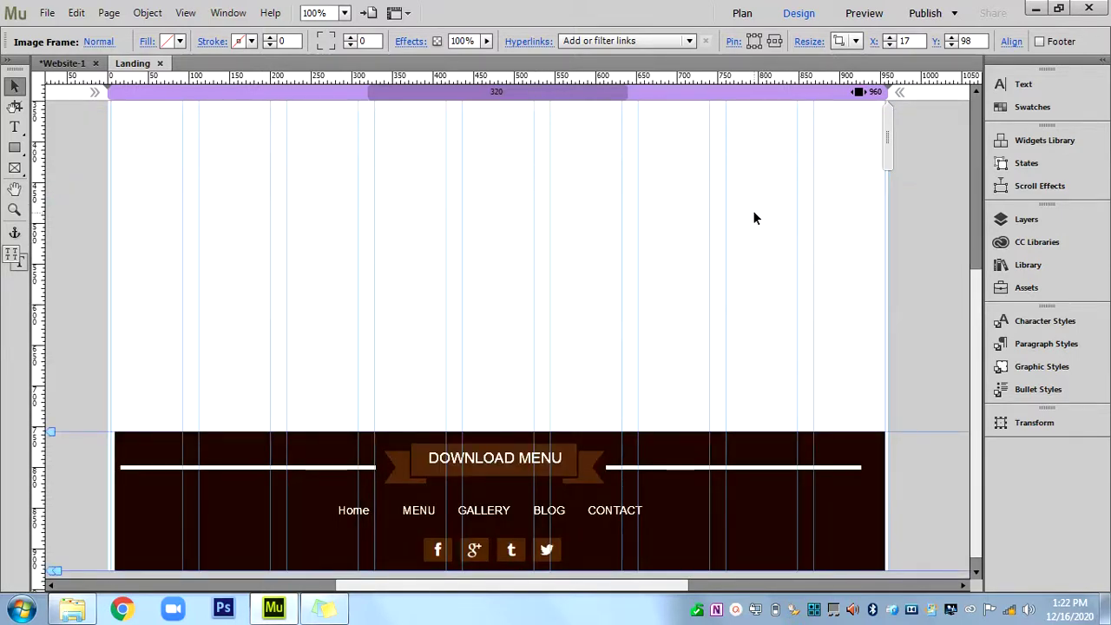
{"action": "scroll", "coordinate": [382, 219], "scroll_direction": "up", "scroll_amount": 1}
{"action": "key", "text": "ctrl+z"}
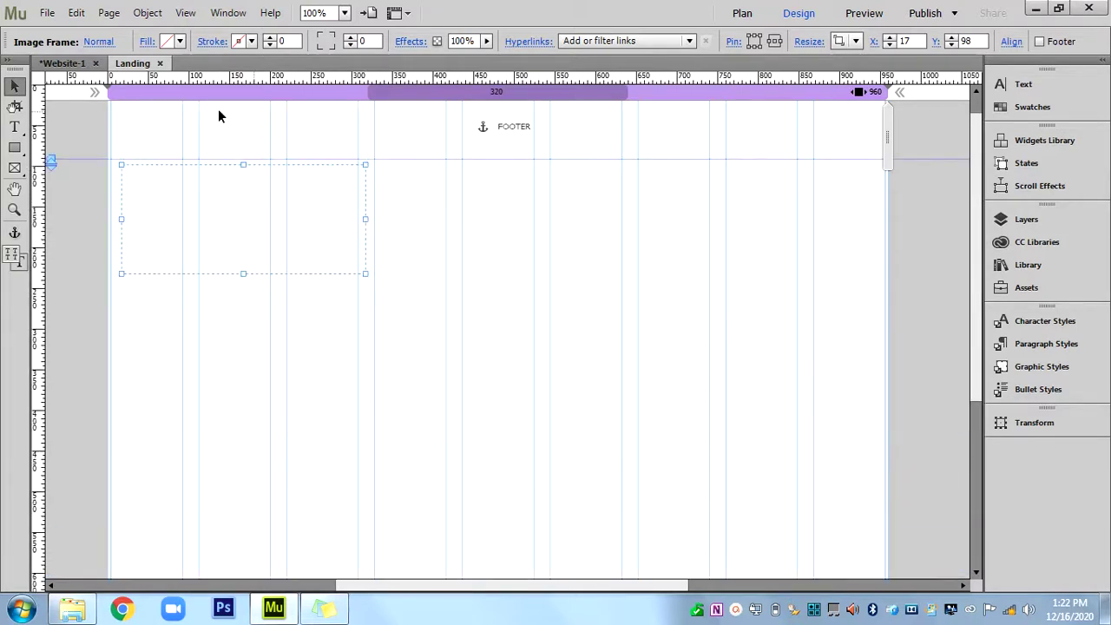
{"action": "left_click", "coordinate": [159, 64]}
Open the Interior master page and draw a full-width rectangle from X 0, Y 0 down past the header guide.
{"action": "mouse_move", "coordinate": [472, 478]}
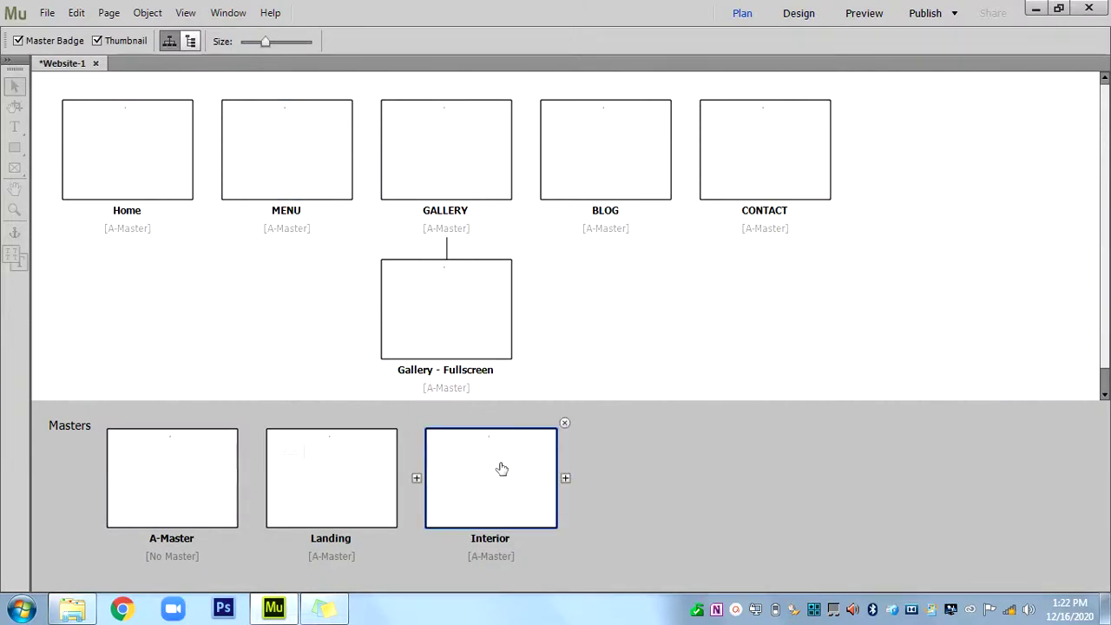
{"action": "double_click", "coordinate": [492, 451]}
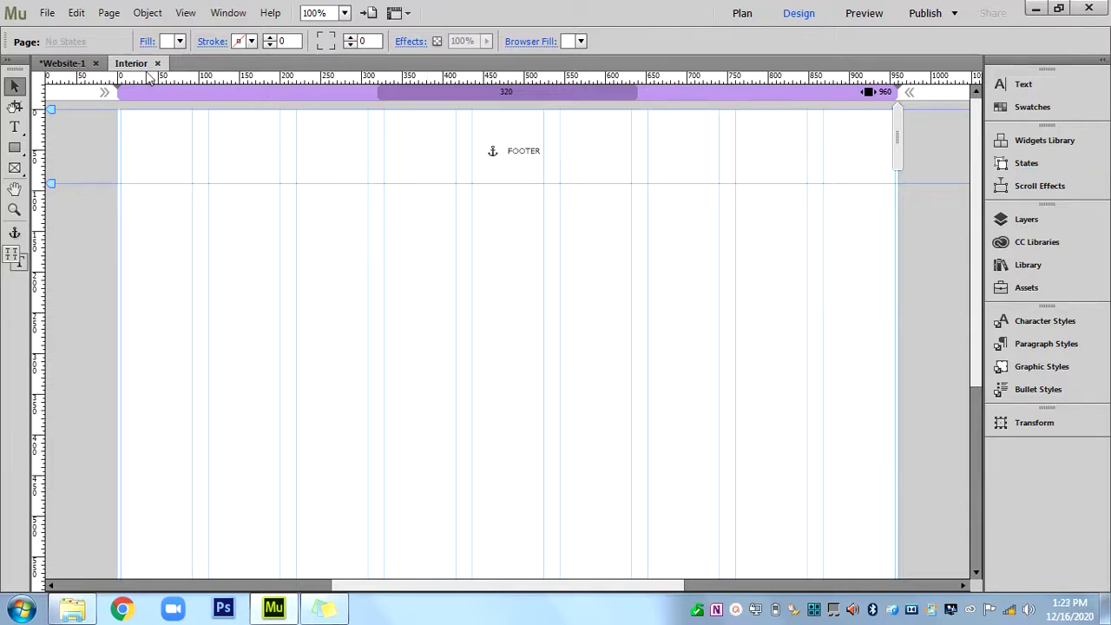
{"action": "left_click", "coordinate": [15, 150]}
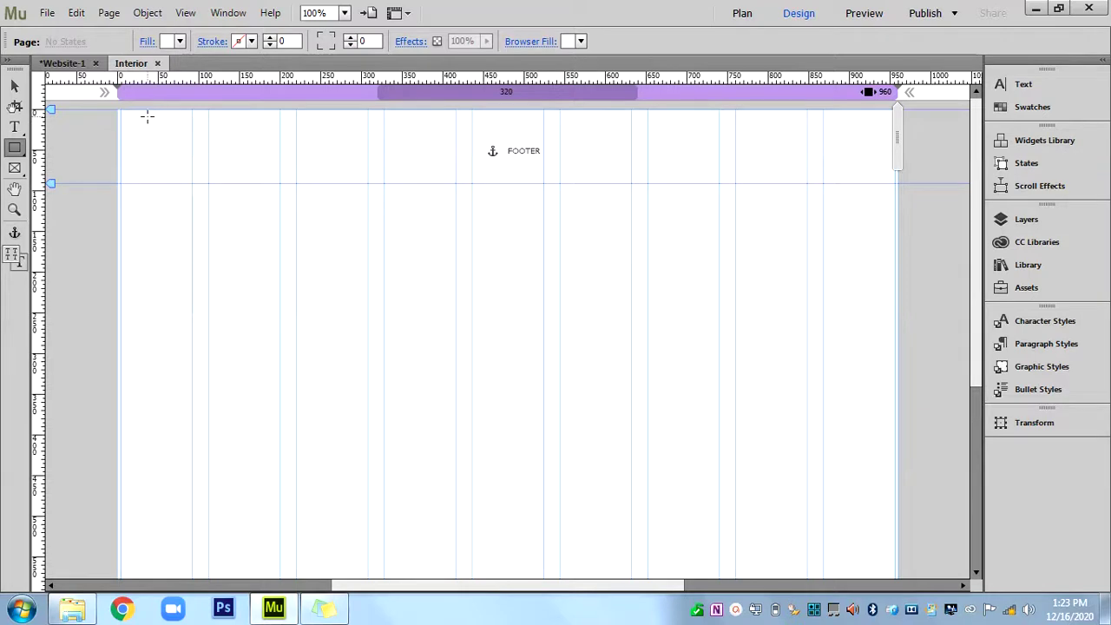
{"action": "mouse_move", "coordinate": [117, 109]}
{"action": "left_mouse_down"}
{"action": "mouse_move", "coordinate": [201, 222]}
{"action": "mouse_move", "coordinate": [895, 220]}
{"action": "left_mouse_up"}
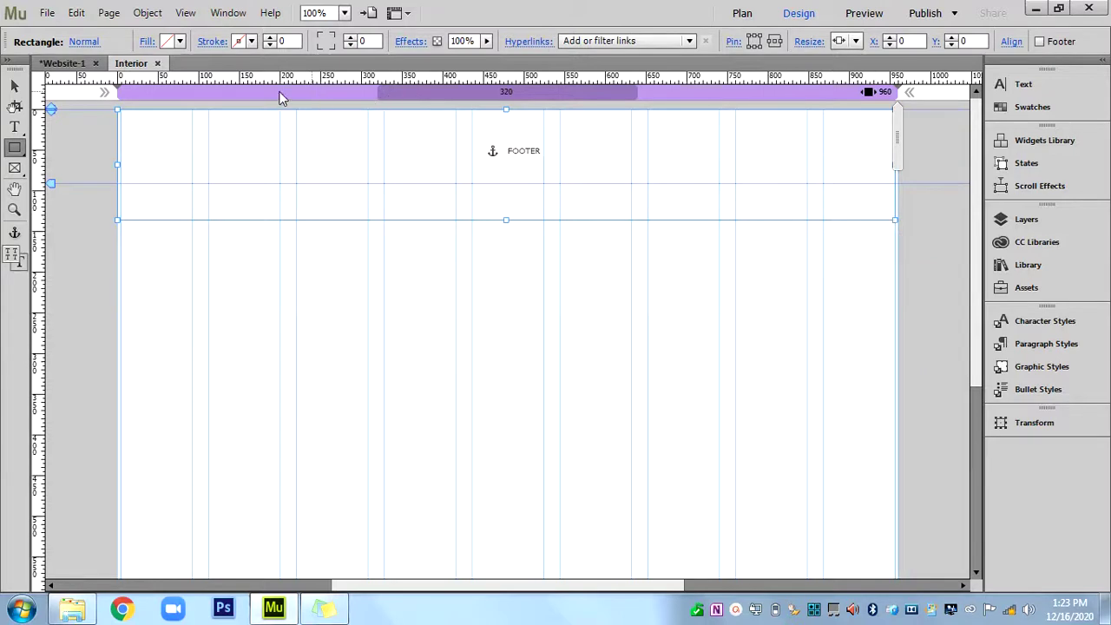
Fill the header rectangle with a brown swatch and lower its red component to make it darker.
{"action": "left_click", "coordinate": [180, 40]}
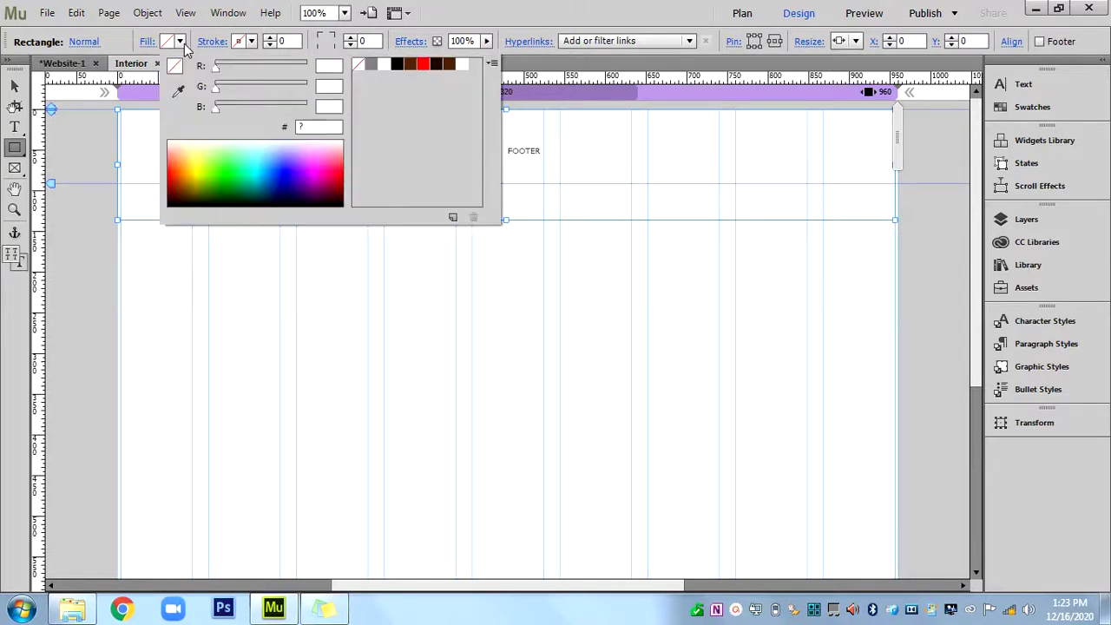
{"action": "left_click", "coordinate": [411, 66]}
{"action": "left_click", "coordinate": [449, 65]}
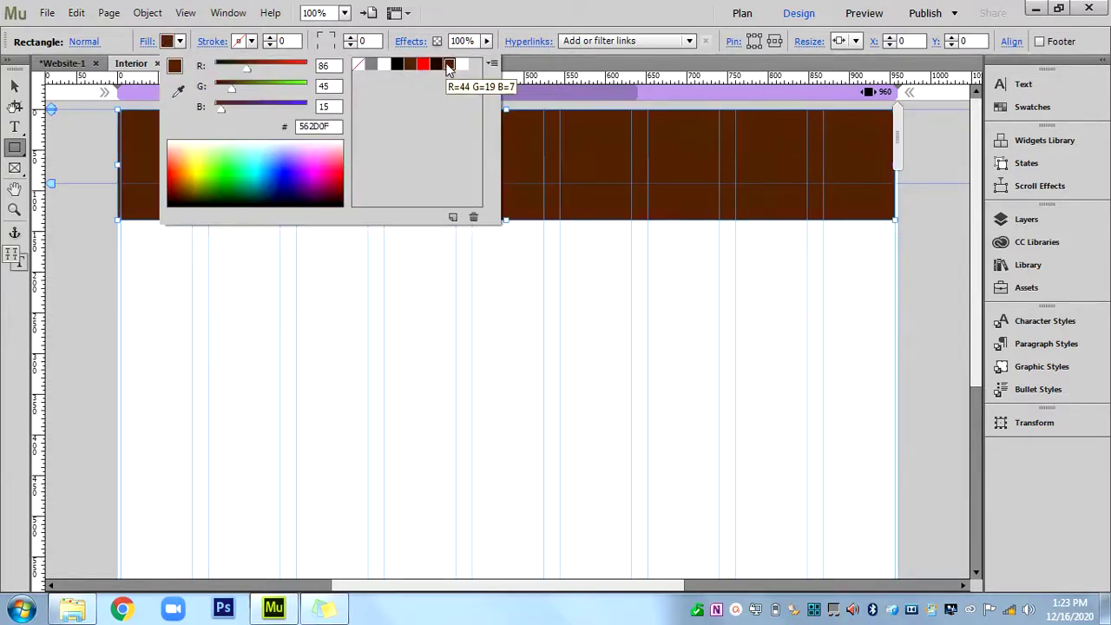
{"action": "left_click_drag", "start_coordinate": [245, 70], "coordinate": [238, 72]}
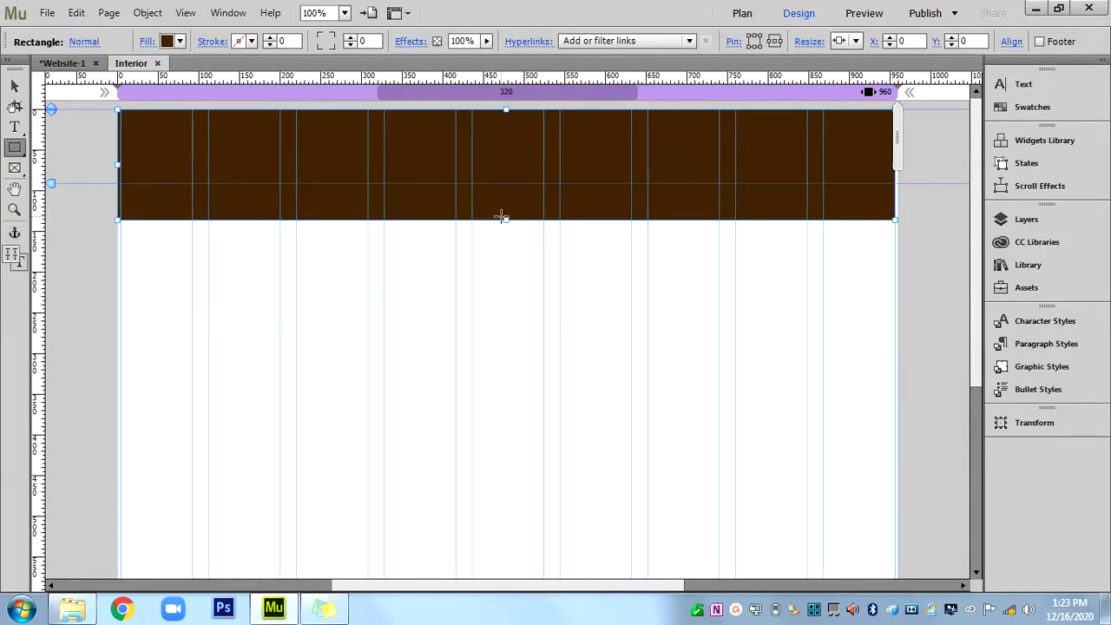
Import logo-interior from the assets folder and position it in the brown header at about X 28, Y 0.
{"action": "left_click", "coordinate": [15, 90]}
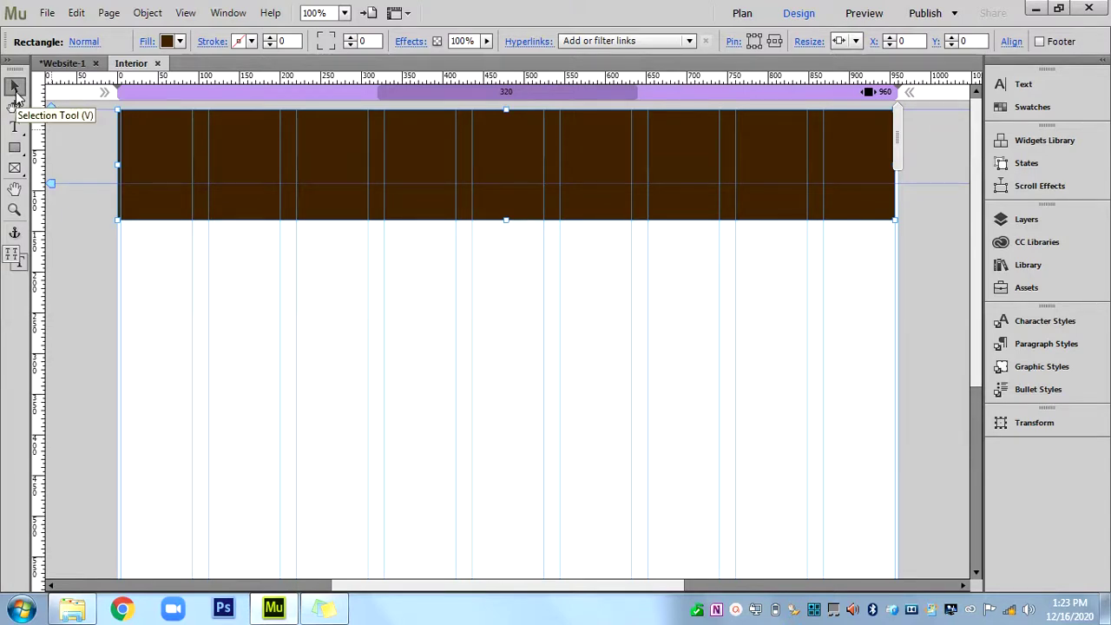
{"action": "left_click", "coordinate": [43, 14]}
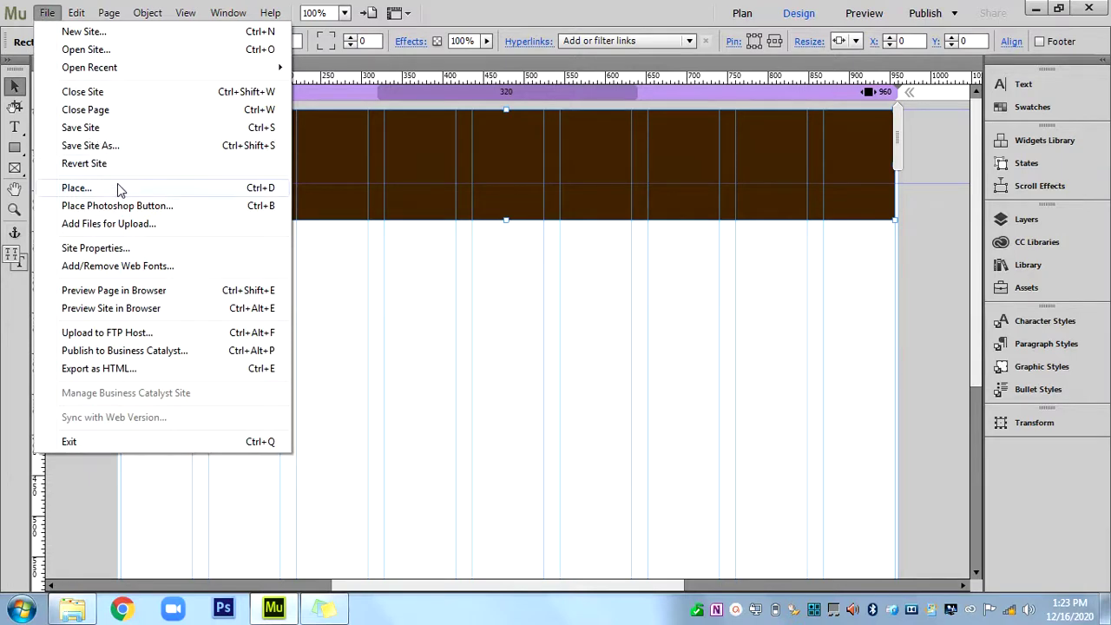
{"action": "left_click", "coordinate": [76, 187]}
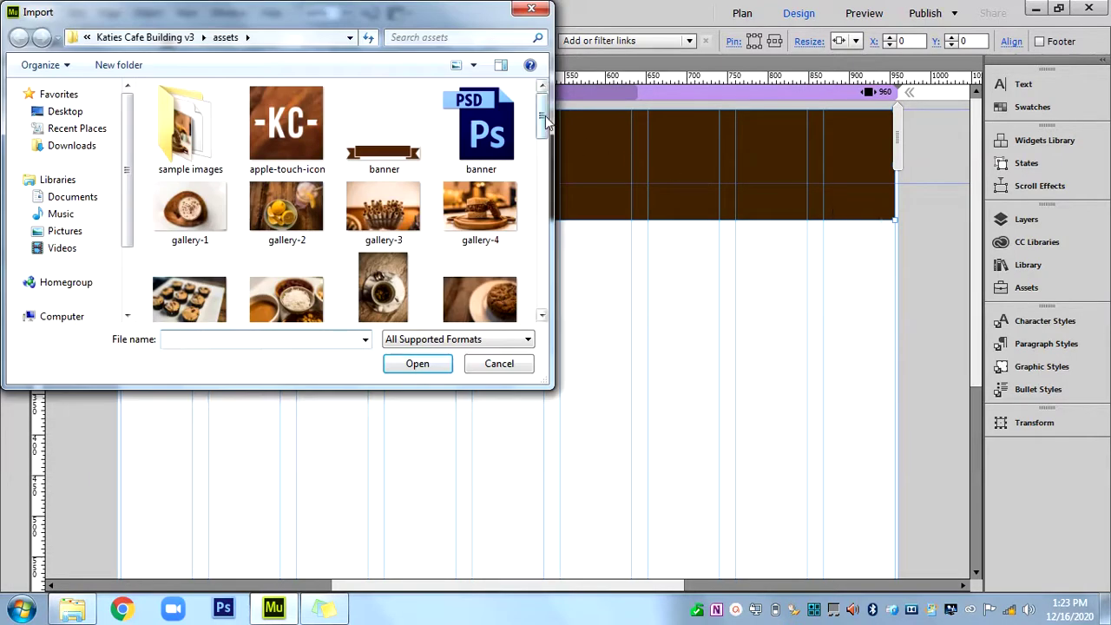
{"action": "scroll", "coordinate": [344, 249], "scroll_direction": "down", "scroll_amount": 5}
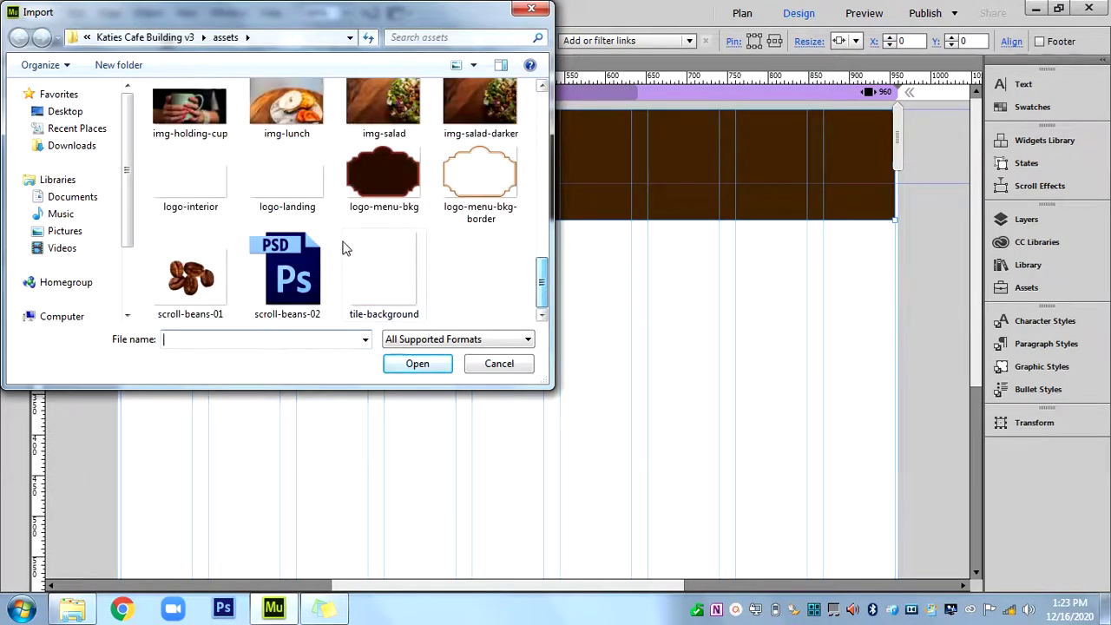
{"action": "double_click", "coordinate": [191, 200]}
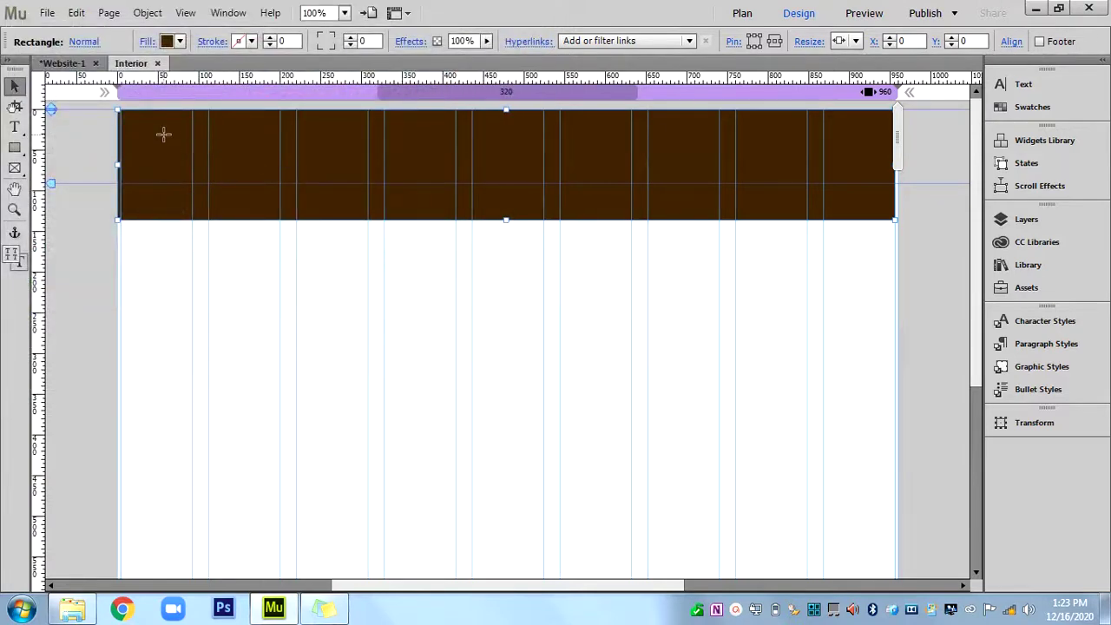
{"action": "left_click", "coordinate": [164, 135]}
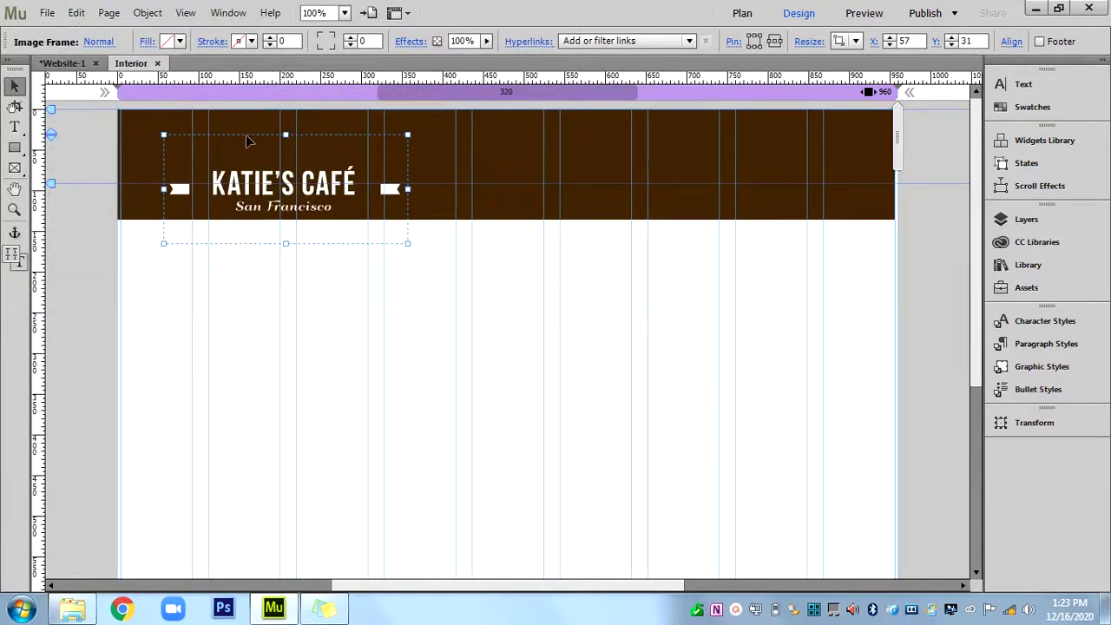
{"action": "mouse_move", "coordinate": [246, 139]}
{"action": "left_mouse_down"}
{"action": "mouse_move", "coordinate": [233, 117]}
{"action": "mouse_move", "coordinate": [217, 139]}
{"action": "mouse_move", "coordinate": [228, 136]}
{"action": "left_mouse_up"}
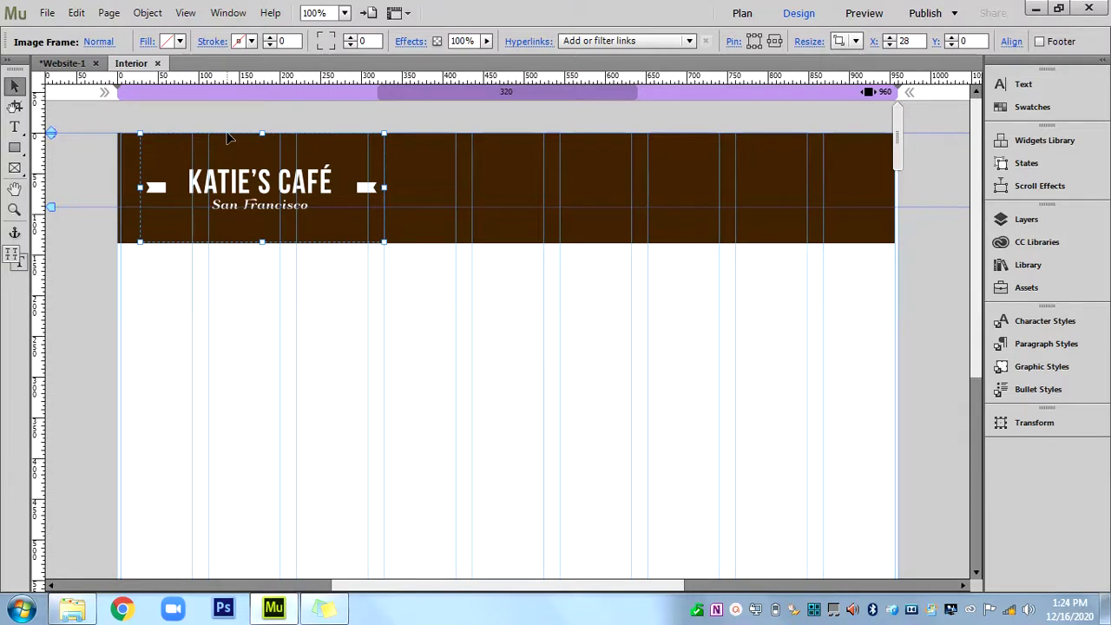
{"action": "left_click", "coordinate": [385, 304]}
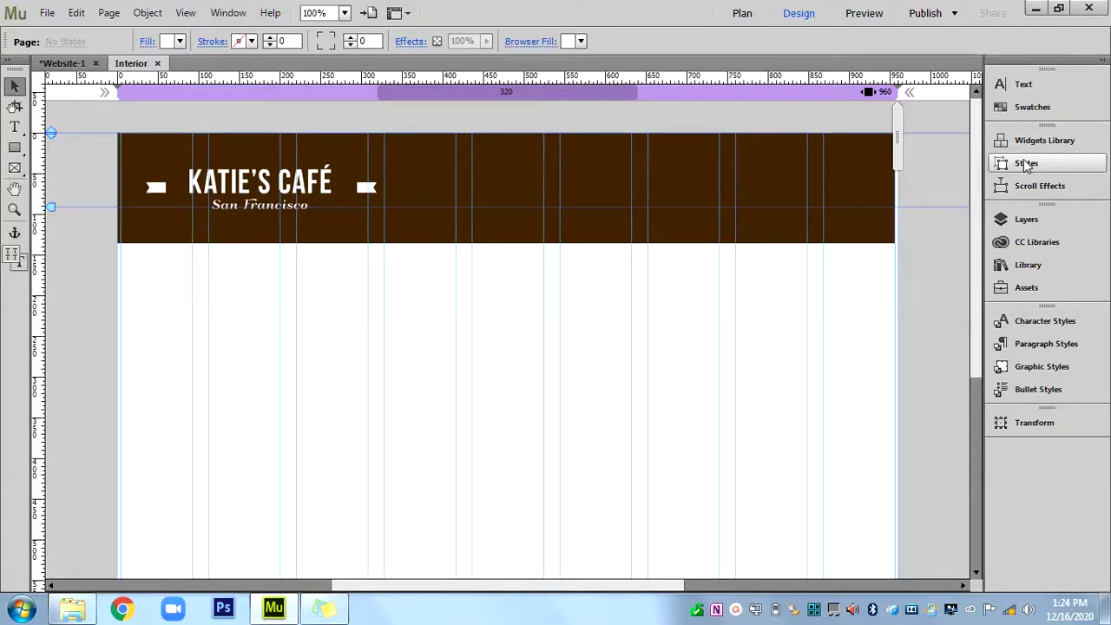
Add a horizontal menu widget to the header and position it opposite the logo at about X 531, Y 50.
{"action": "left_click", "coordinate": [228, 12]}
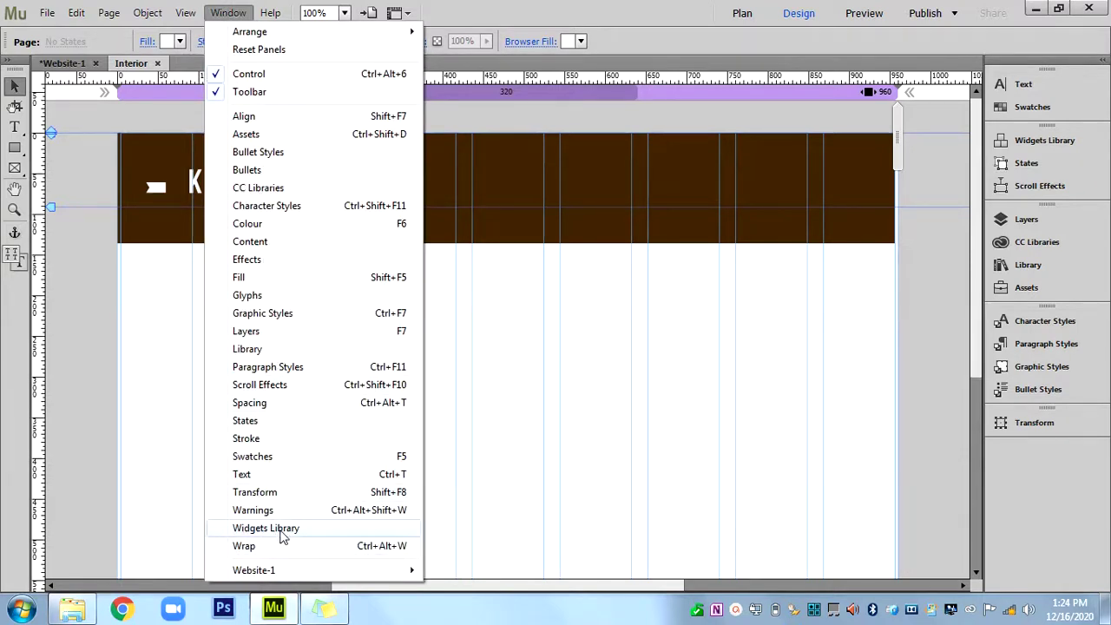
{"action": "left_click", "coordinate": [1033, 153]}
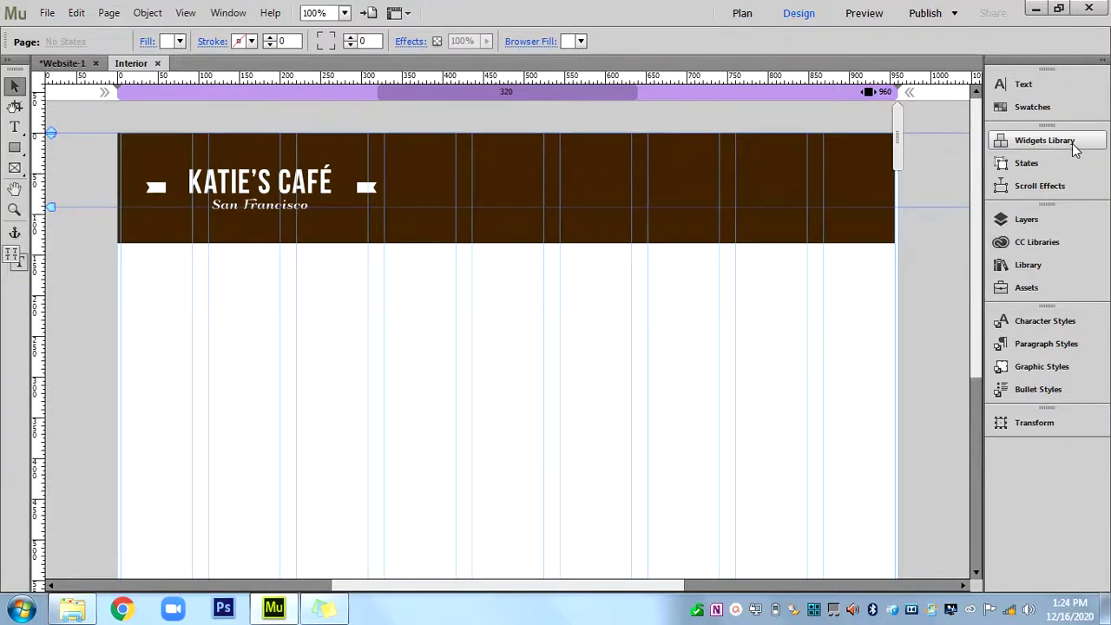
{"action": "left_click", "coordinate": [1037, 144]}
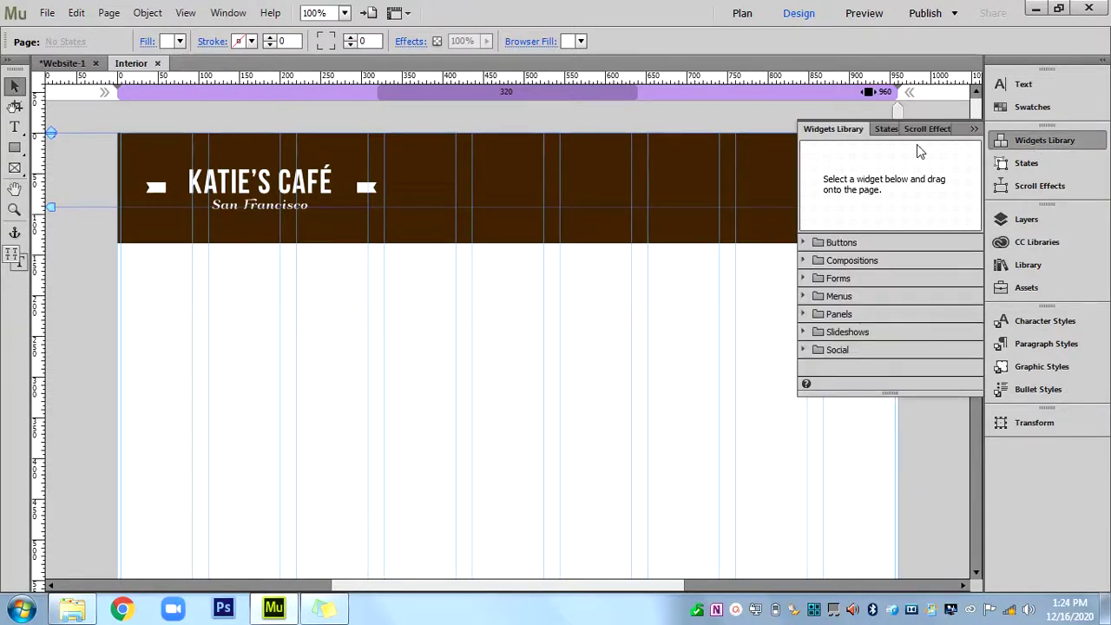
{"action": "left_click", "coordinate": [804, 297]}
{"action": "left_click", "coordinate": [871, 314]}
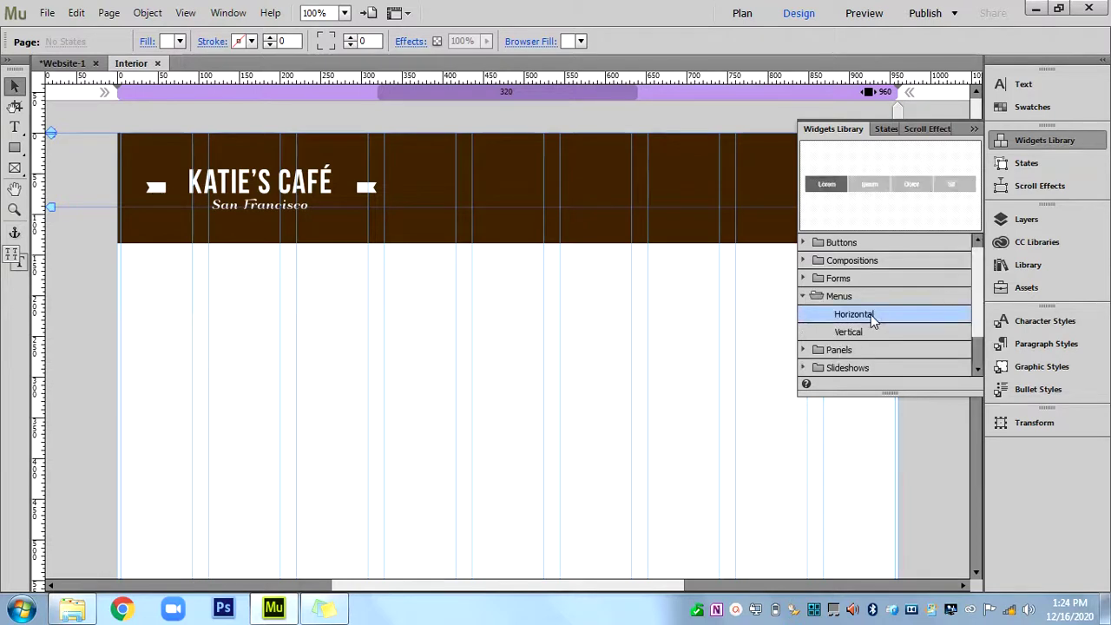
{"action": "left_click_drag", "start_coordinate": [832, 184], "coordinate": [603, 172]}
{"action": "left_click_drag", "start_coordinate": [935, 182], "coordinate": [686, 178]}
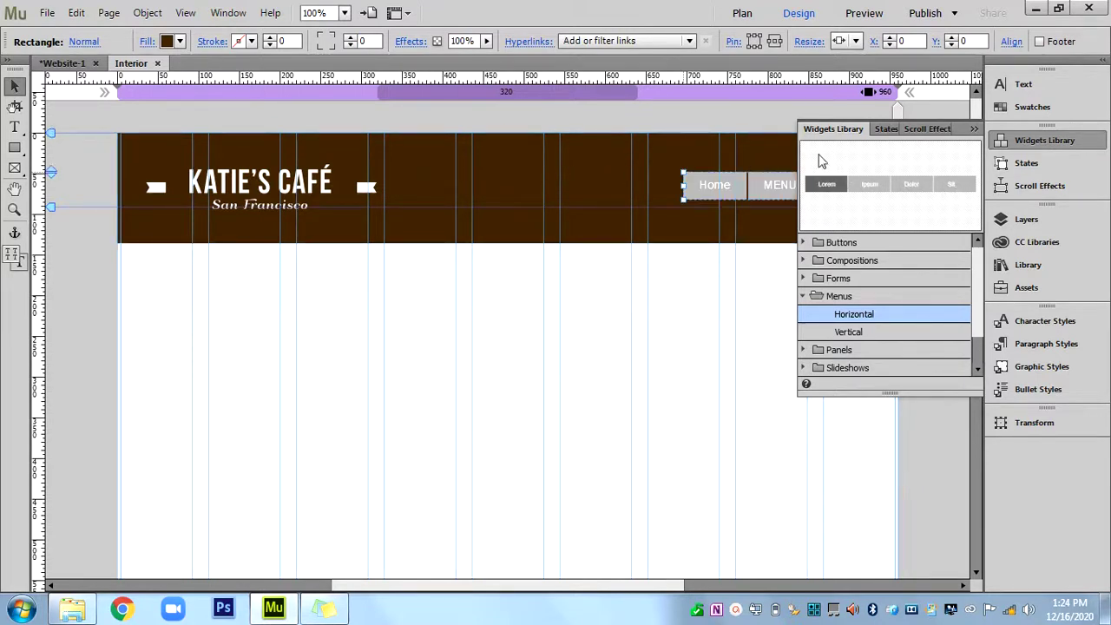
{"action": "left_click", "coordinate": [969, 136]}
{"action": "left_click", "coordinate": [973, 132]}
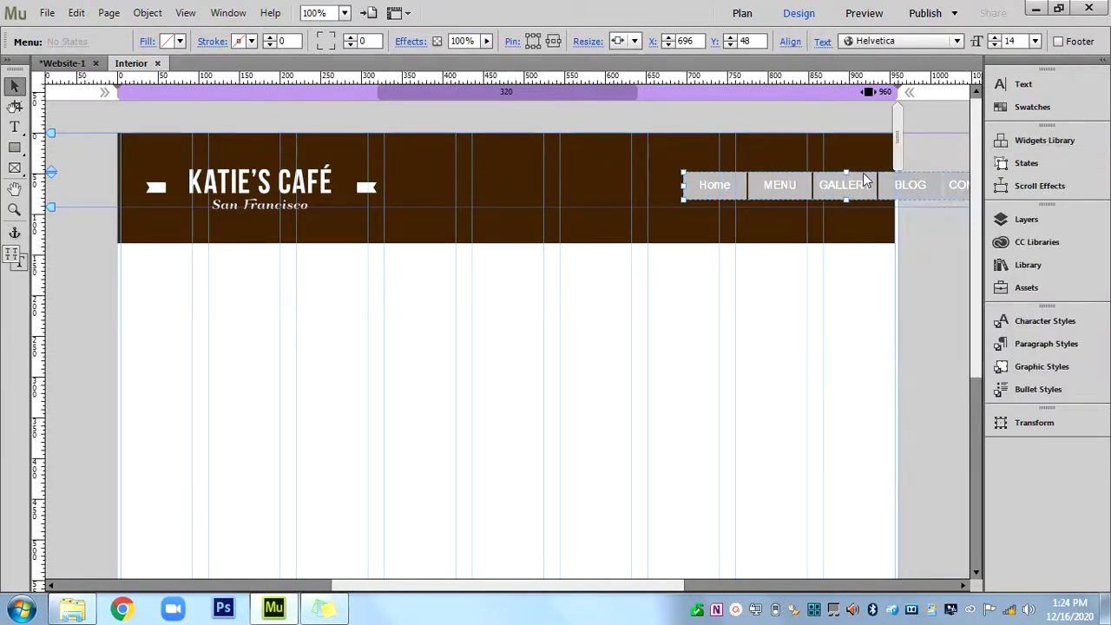
{"action": "left_click_drag", "start_coordinate": [826, 186], "coordinate": [658, 196]}
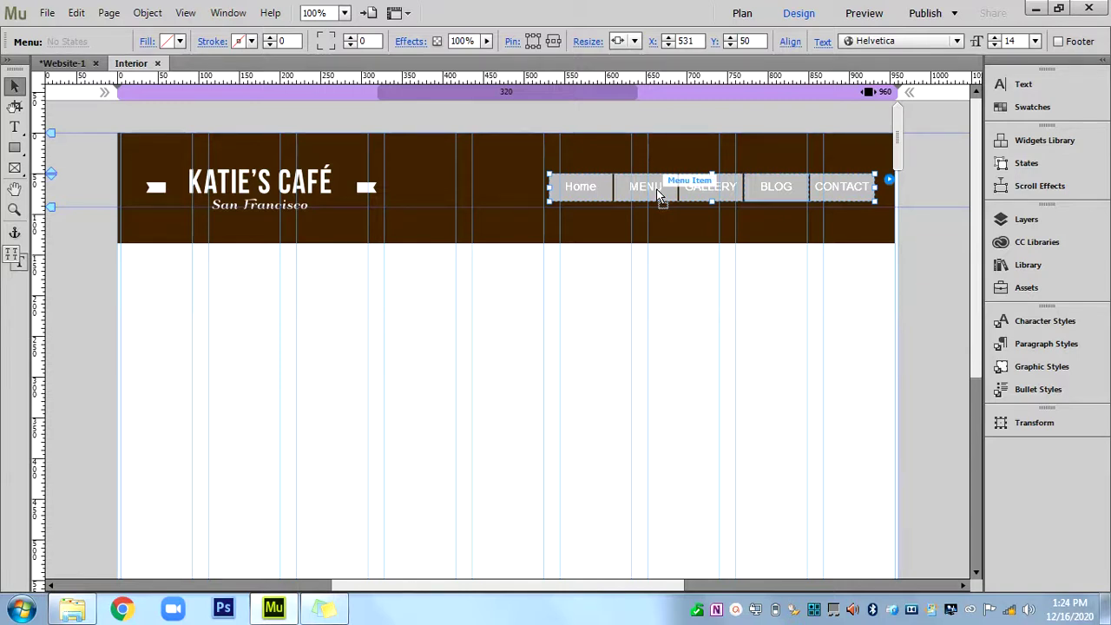
Extend the header rectangle to about 215 px tall and add img-salad-darker from the assets folder as its fill image.
{"action": "left_click", "coordinate": [469, 198]}
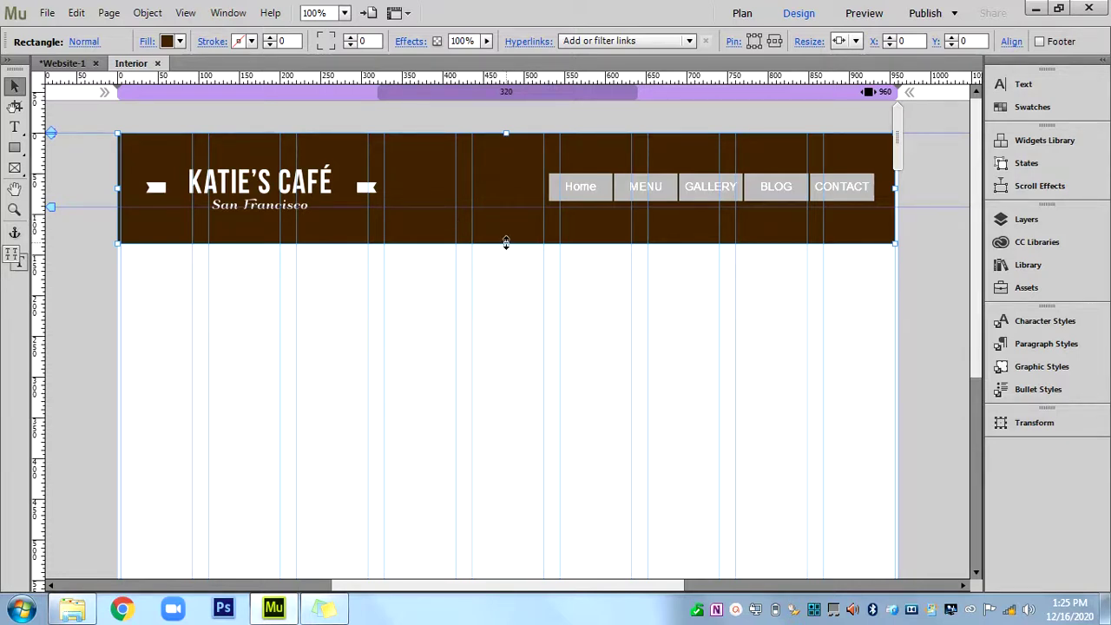
{"action": "left_click_drag", "start_coordinate": [506, 243], "coordinate": [508, 308]}
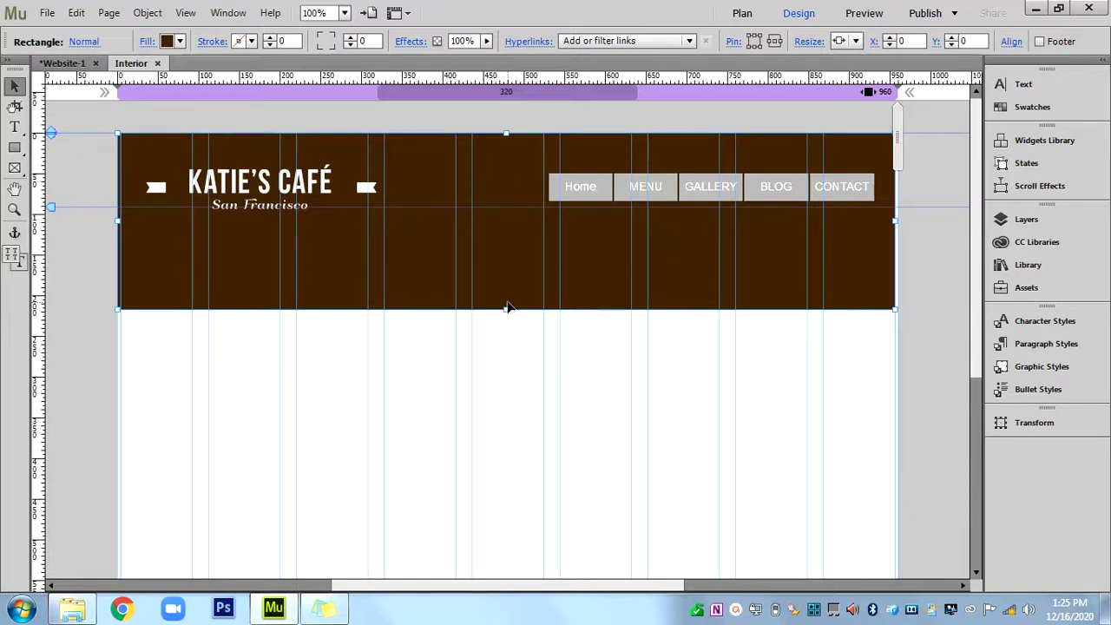
{"action": "left_click", "coordinate": [181, 41]}
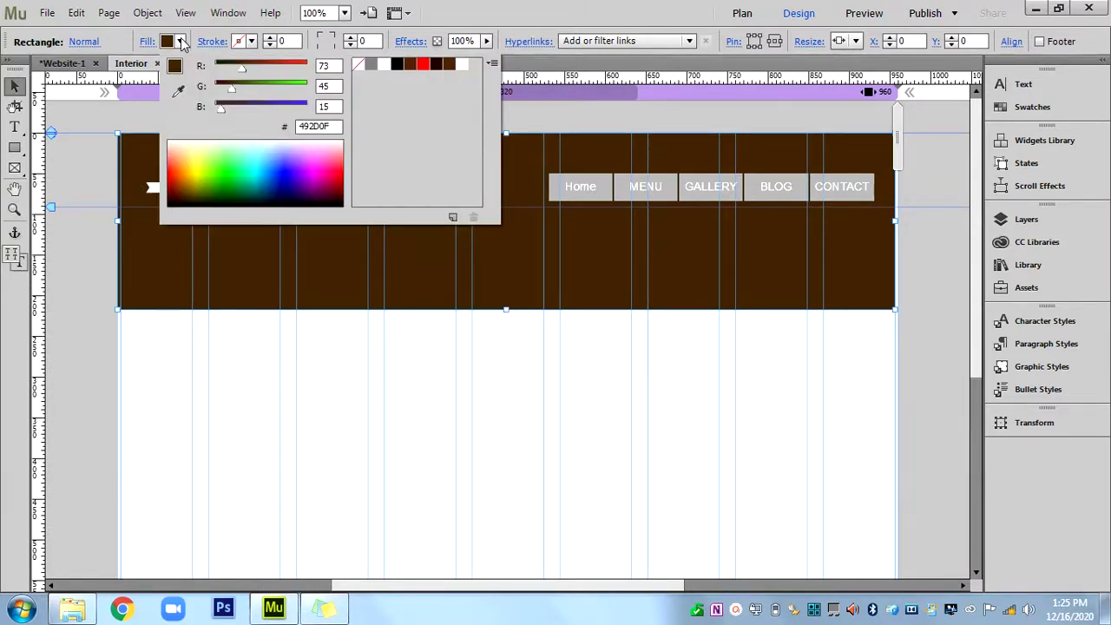
{"action": "left_click", "coordinate": [181, 41]}
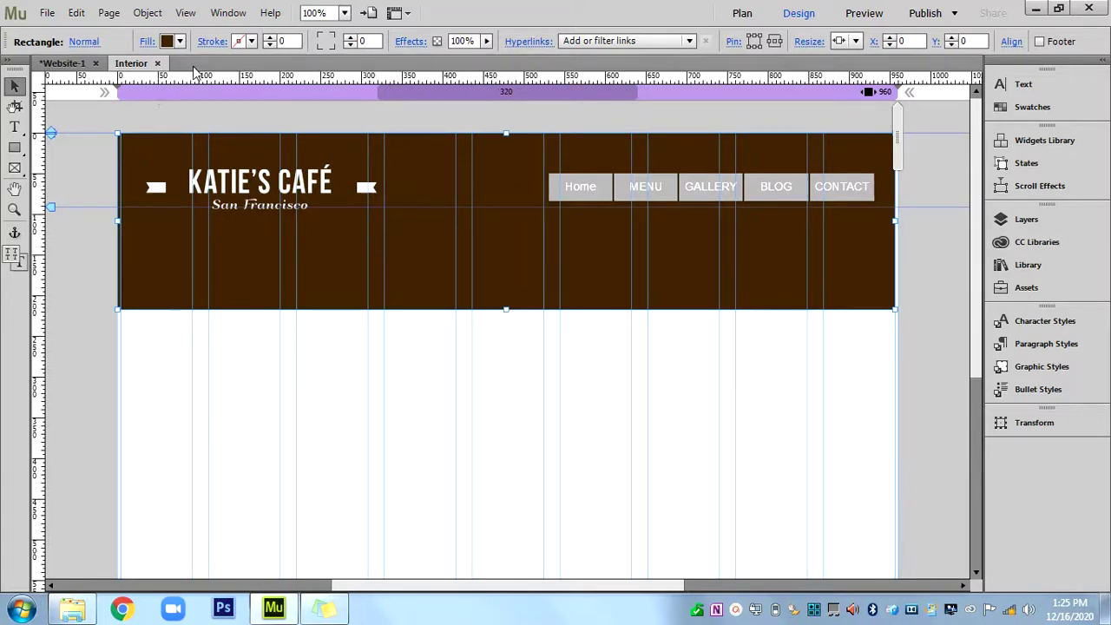
{"action": "left_click", "coordinate": [146, 41]}
{"action": "mouse_move", "coordinate": [302, 248]}
{"action": "left_mouse_down"}
{"action": "mouse_move", "coordinate": [307, 316]}
{"action": "mouse_move", "coordinate": [303, 250]}
{"action": "left_mouse_up"}
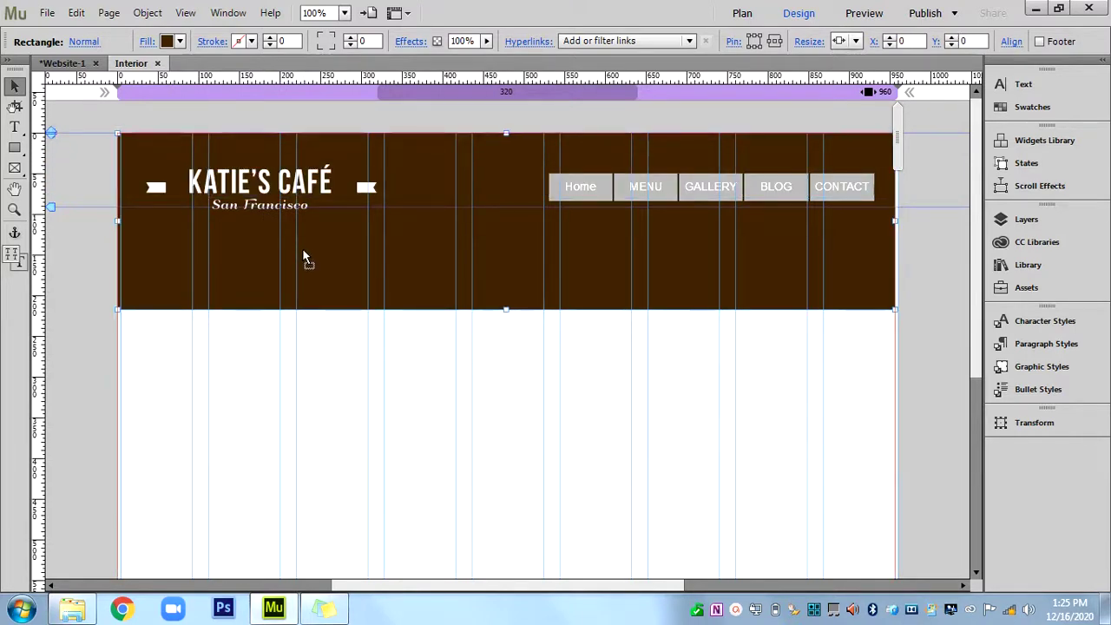
{"action": "left_click", "coordinate": [146, 42]}
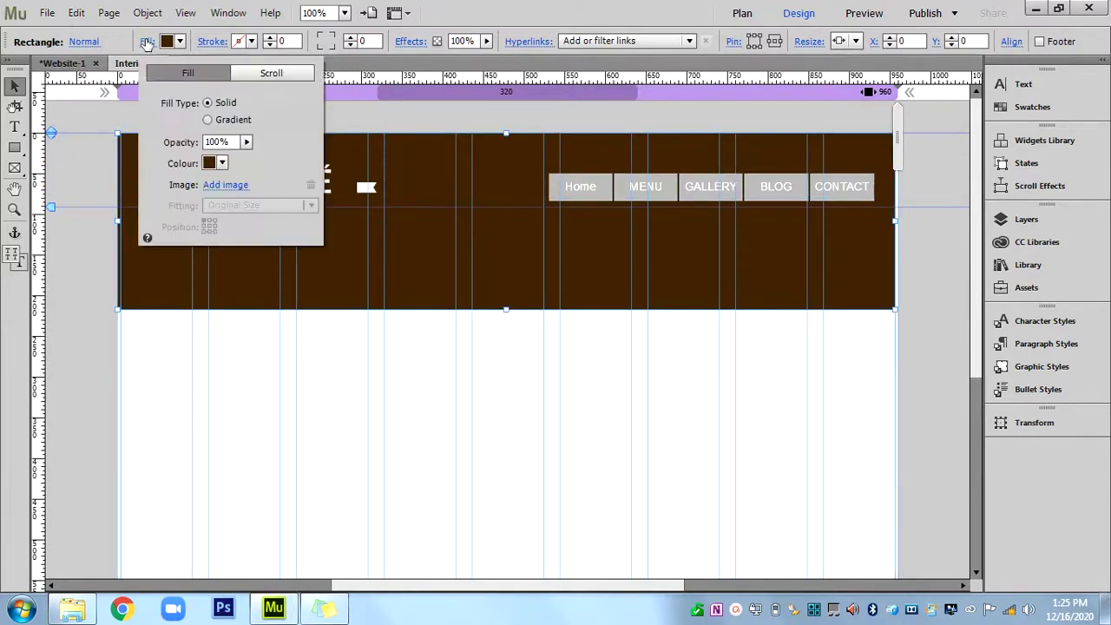
{"action": "left_click", "coordinate": [225, 186]}
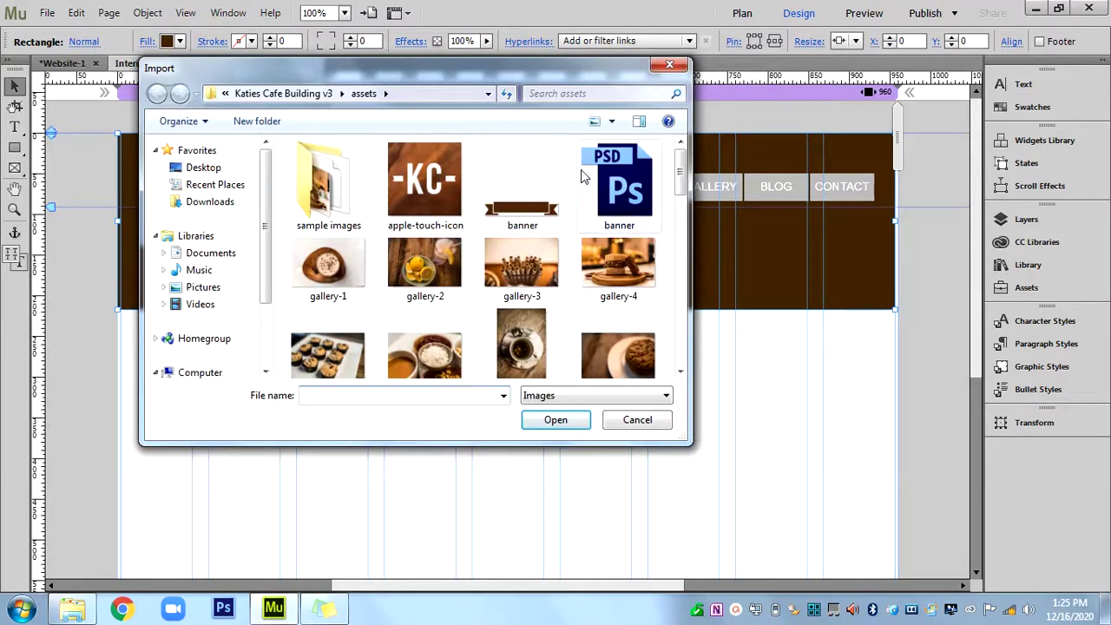
{"action": "left_click_drag", "start_coordinate": [681, 185], "coordinate": [680, 213]}
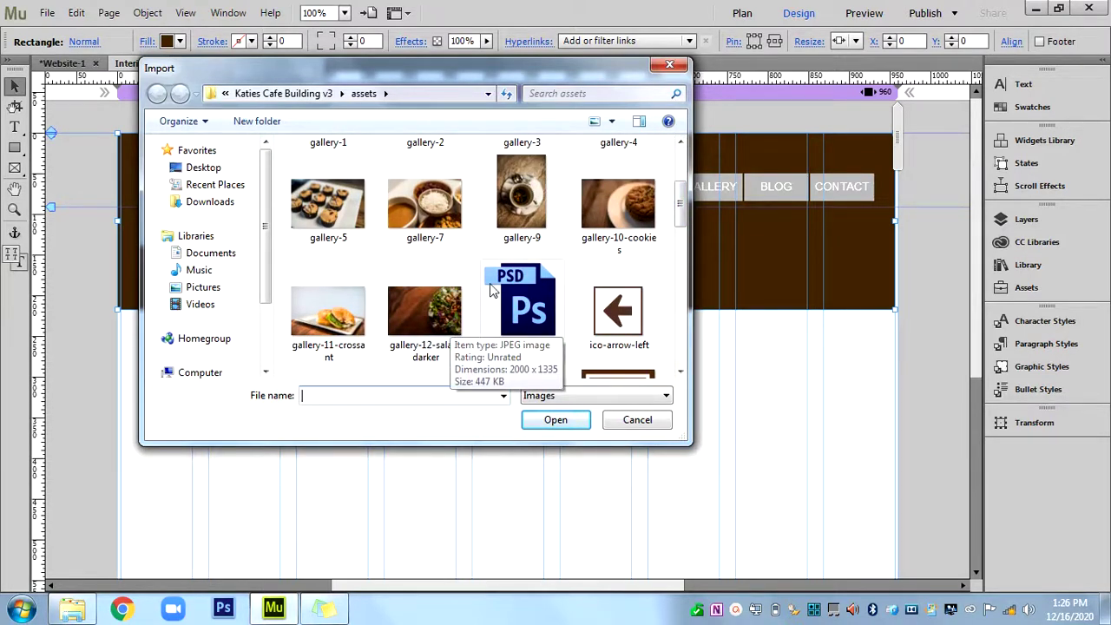
{"action": "left_click_drag", "start_coordinate": [694, 191], "coordinate": [688, 321]}
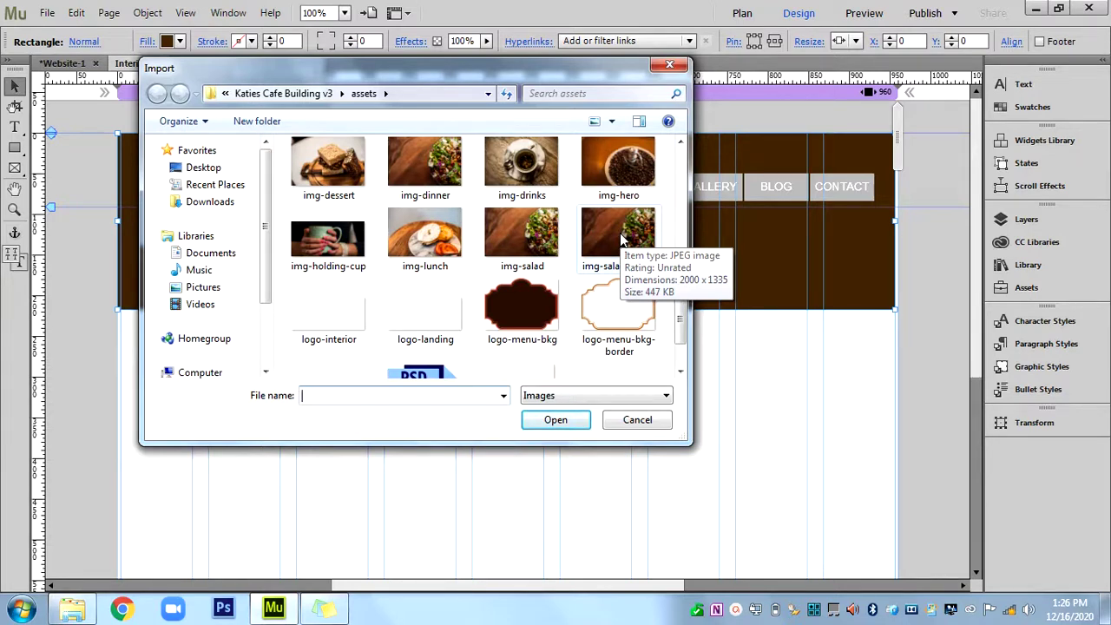
{"action": "double_click", "coordinate": [621, 236]}
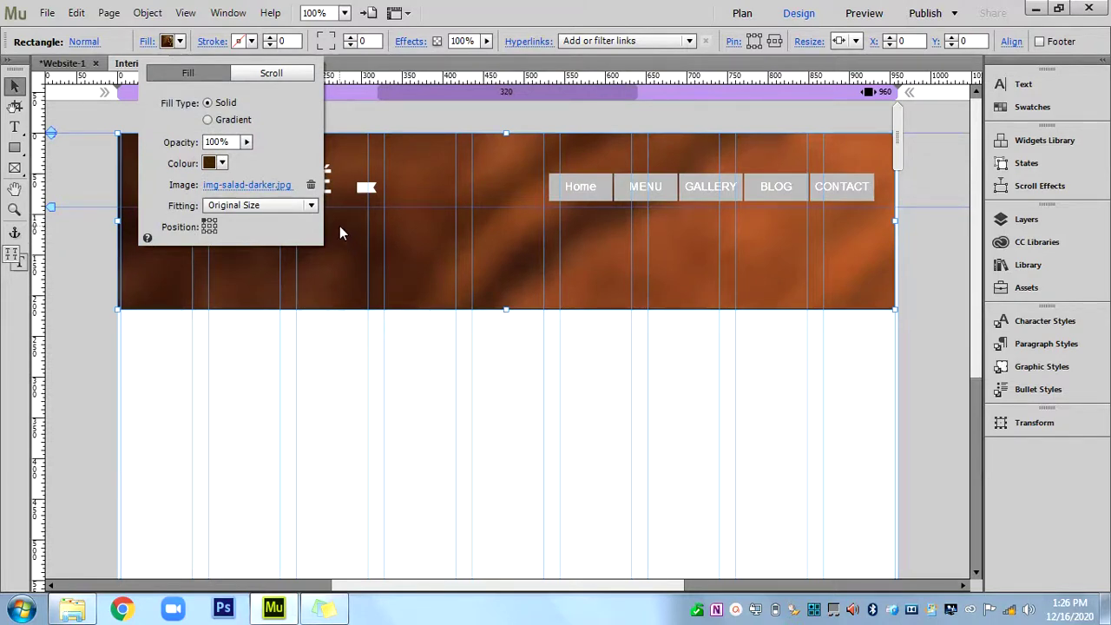
Set the fill image's fitting to Scale to Fill and anchor it to the top right of the header rectangle.
{"action": "left_click", "coordinate": [311, 207]}
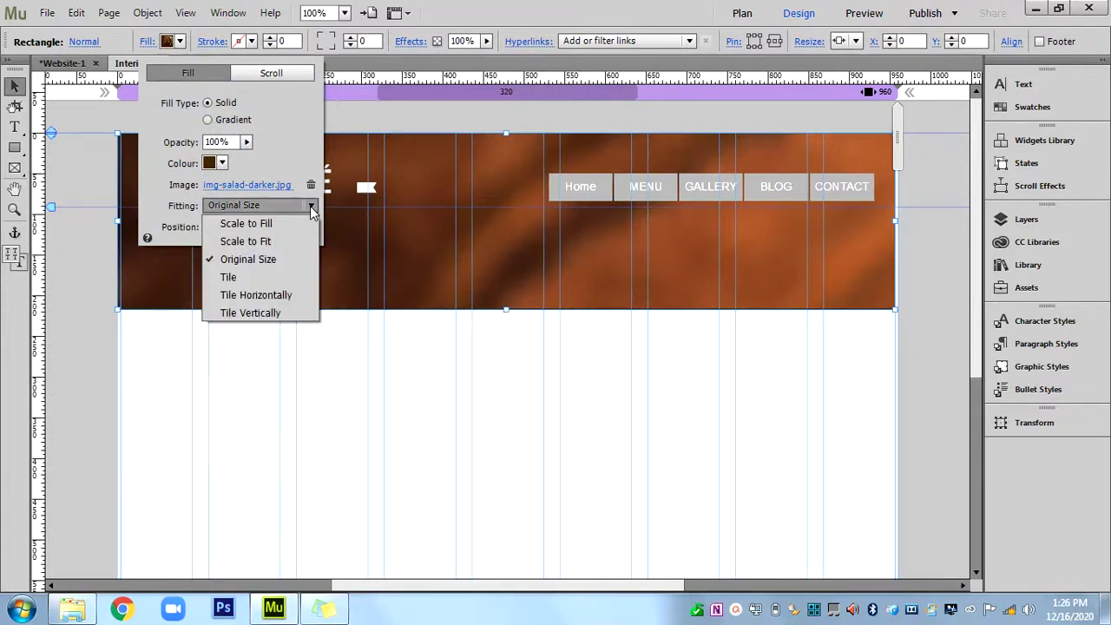
{"action": "left_click", "coordinate": [311, 208]}
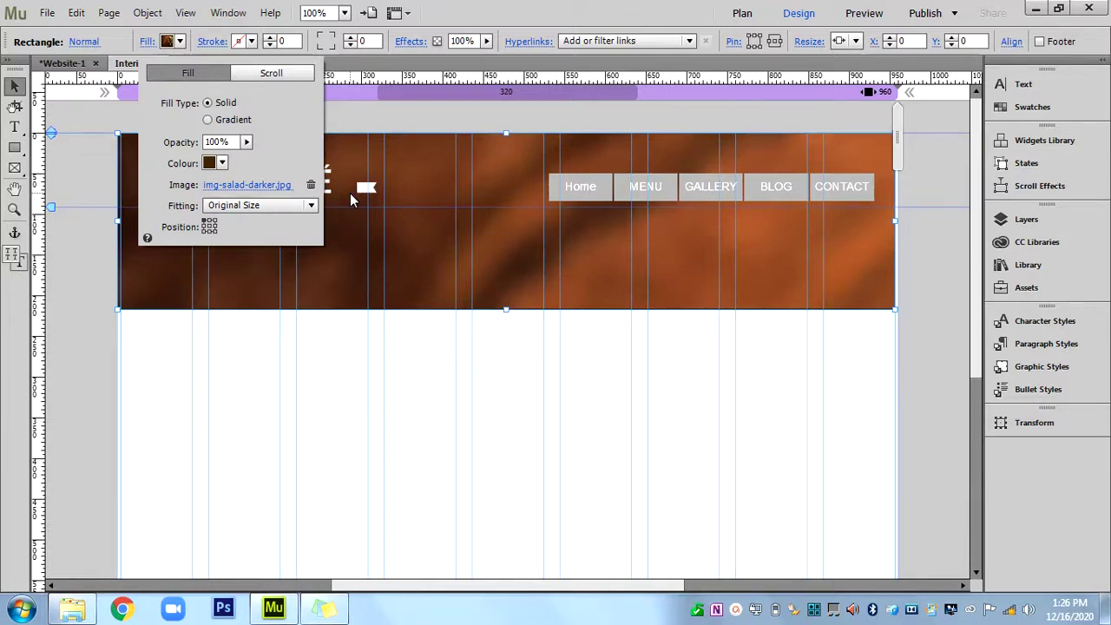
{"action": "left_click", "coordinate": [308, 208]}
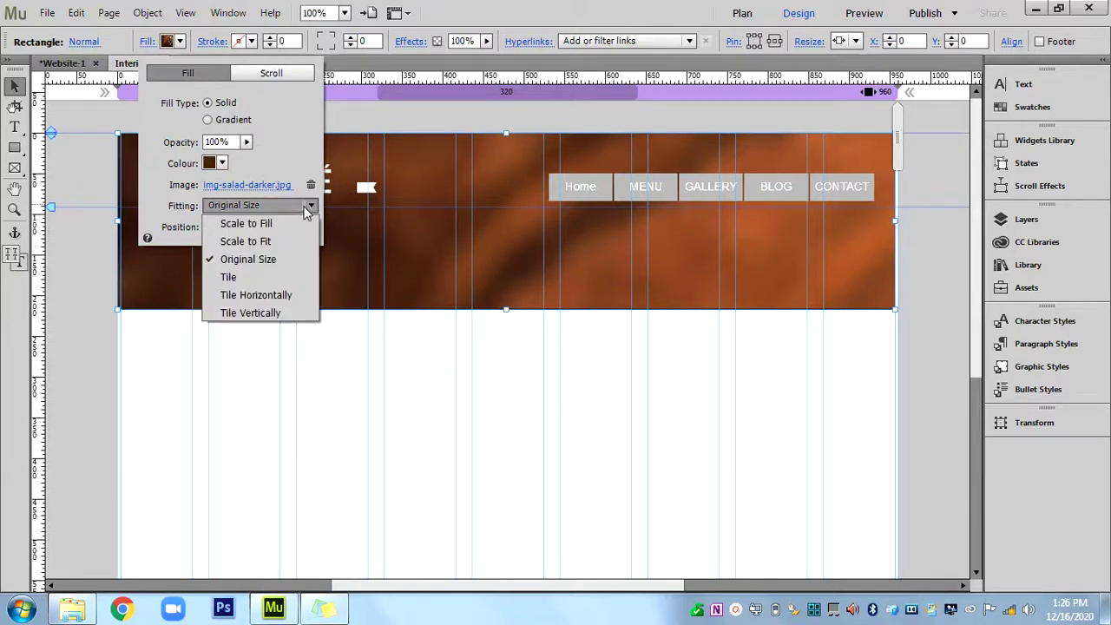
{"action": "left_click", "coordinate": [288, 224]}
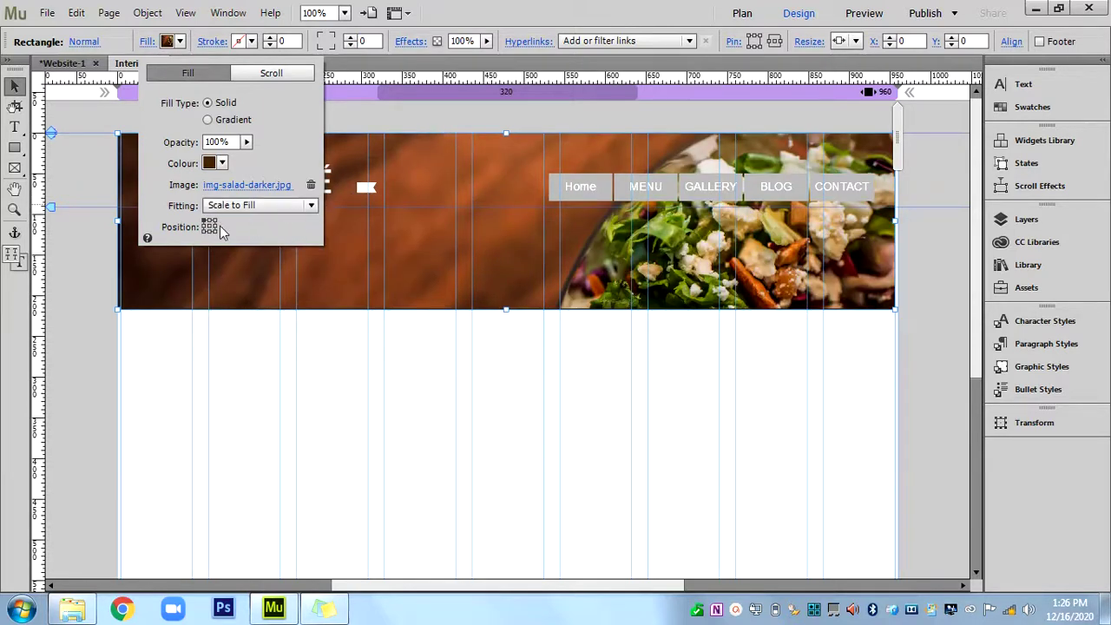
{"action": "left_click", "coordinate": [214, 228]}
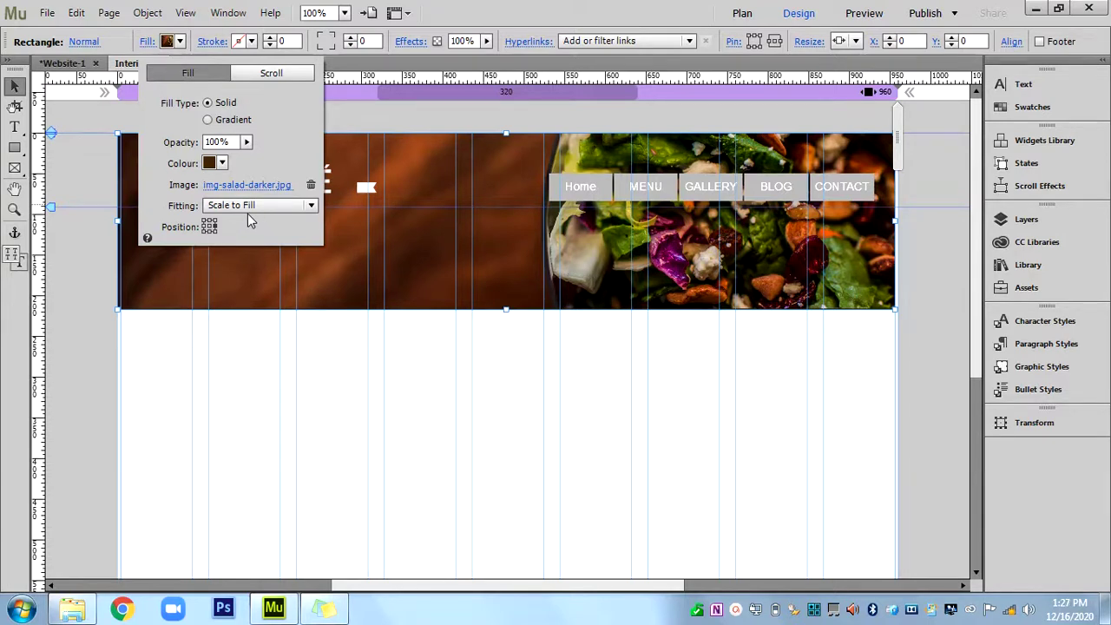
{"action": "left_click", "coordinate": [216, 221]}
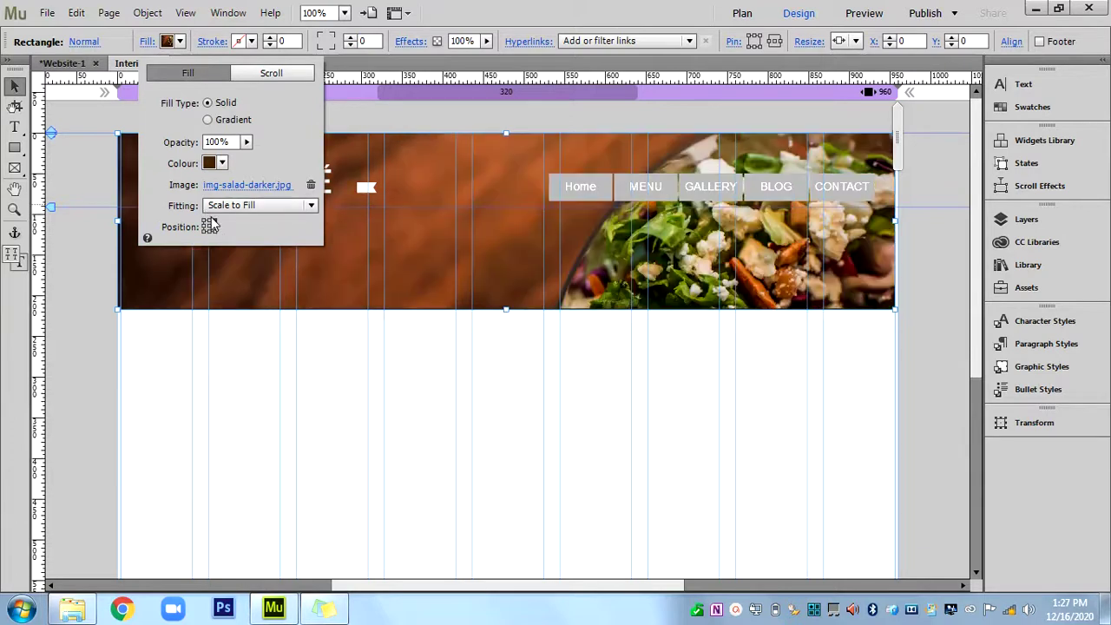
{"action": "left_click", "coordinate": [444, 282]}
{"action": "mouse_move", "coordinate": [507, 310]}
{"action": "left_mouse_down"}
{"action": "mouse_move", "coordinate": [504, 368]}
{"action": "mouse_move", "coordinate": [507, 309]}
{"action": "left_mouse_up"}
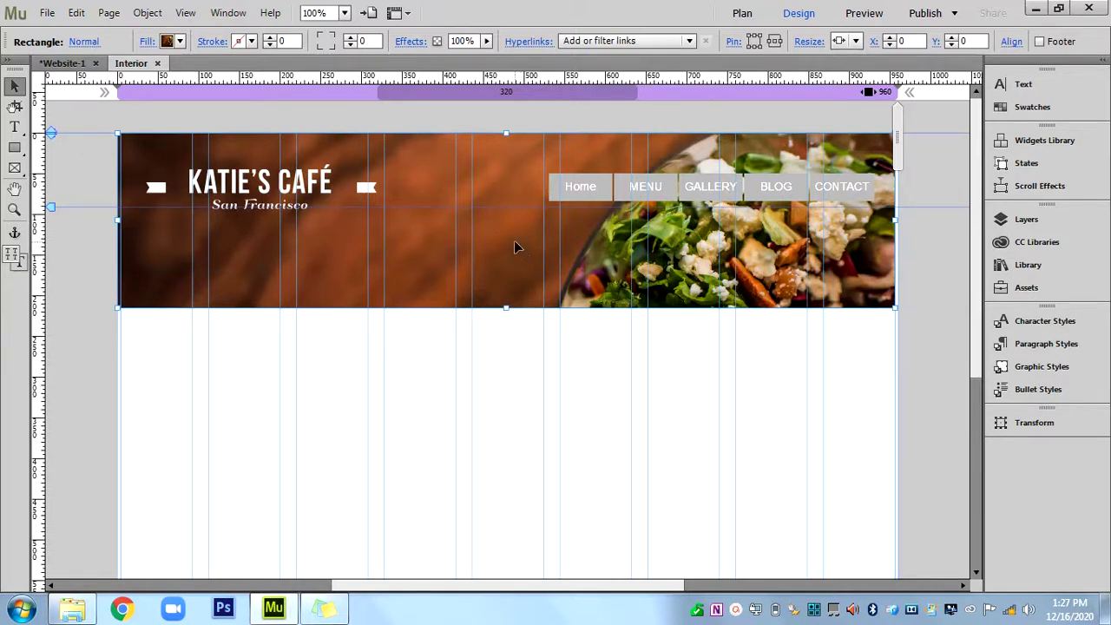
Move the horizontal menu lower in the header to about X 491, Y 100, keeping the whole menu selected.
{"action": "left_click_drag", "start_coordinate": [586, 185], "coordinate": [555, 228]}
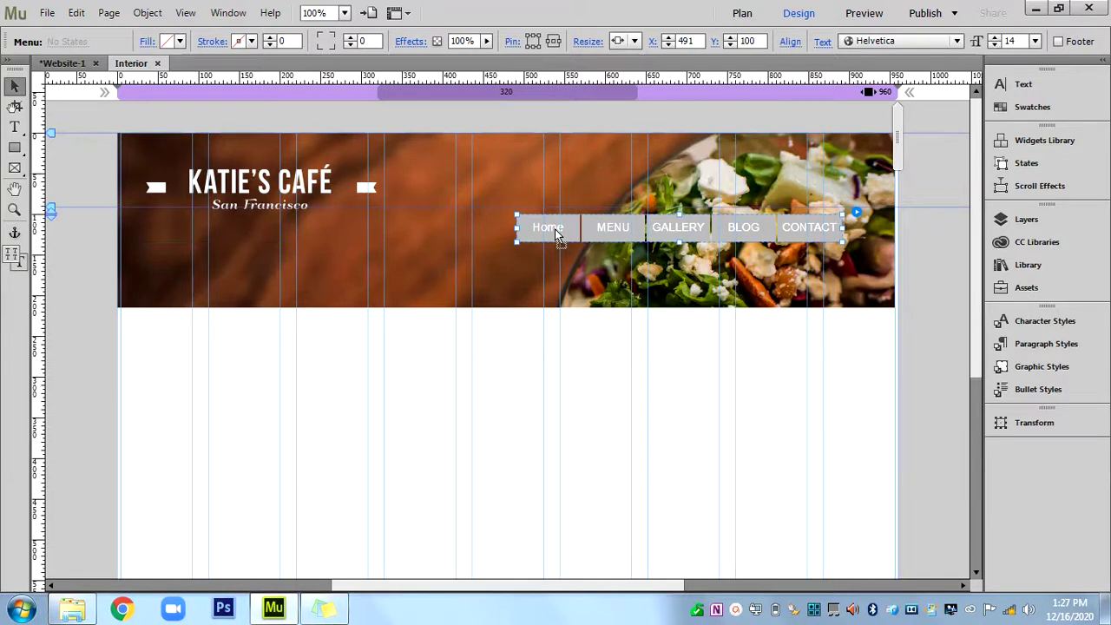
{"action": "left_click", "coordinate": [555, 229]}
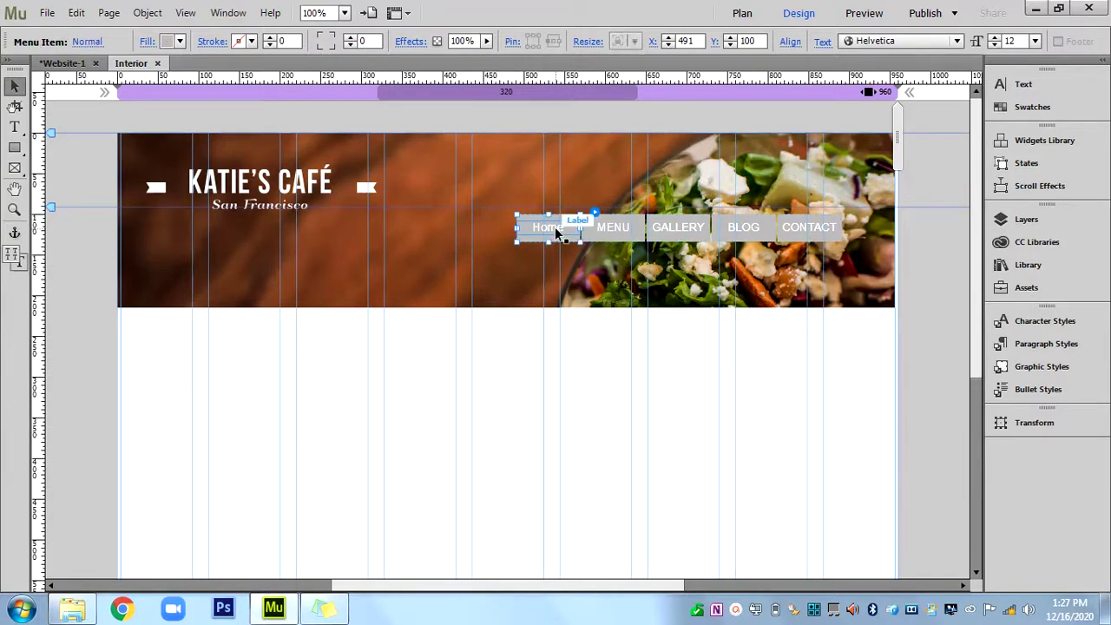
{"action": "left_click", "coordinate": [607, 246]}
{"action": "key", "text": "Escape"}
{"action": "key", "text": "Escape"}
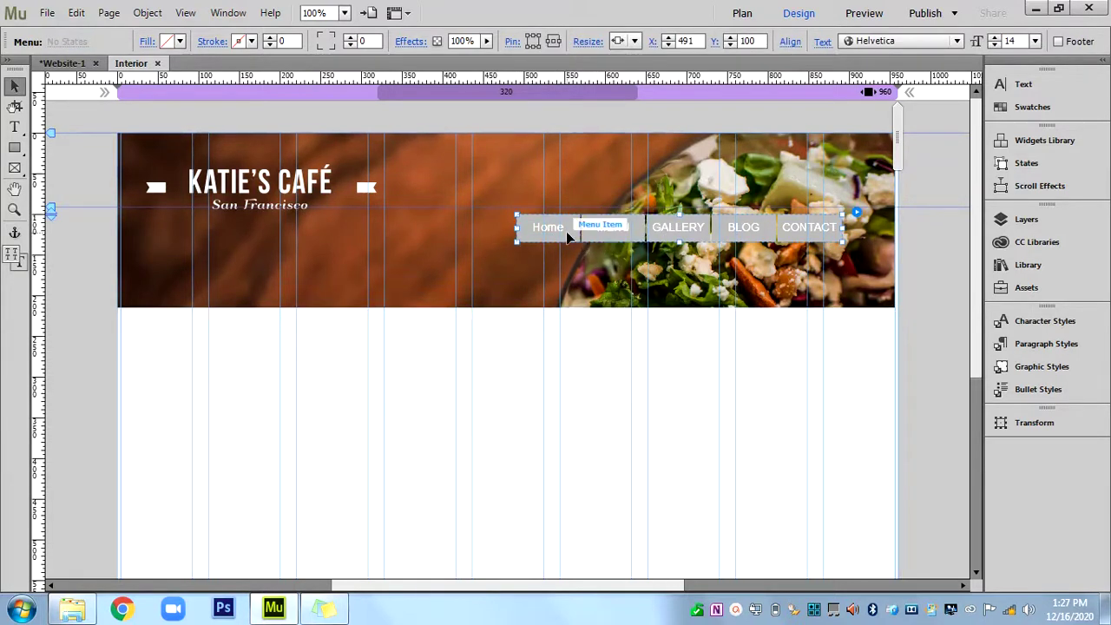
Set the horizontal menu's fill colour to black.
{"action": "left_click", "coordinate": [181, 42]}
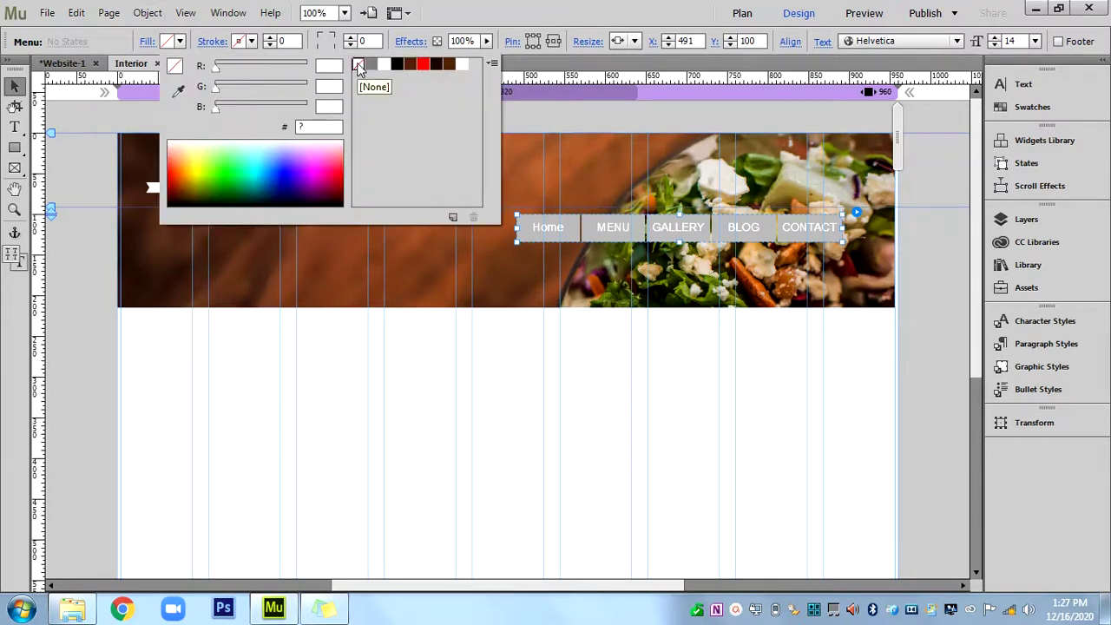
{"action": "left_click", "coordinate": [400, 65]}
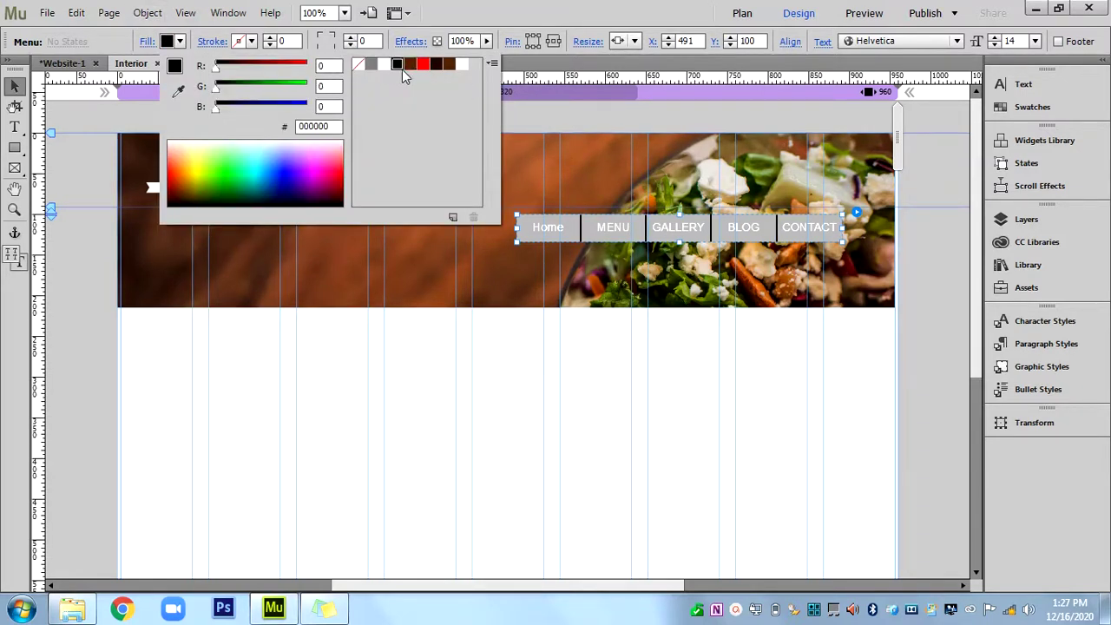
{"action": "left_click", "coordinate": [560, 222]}
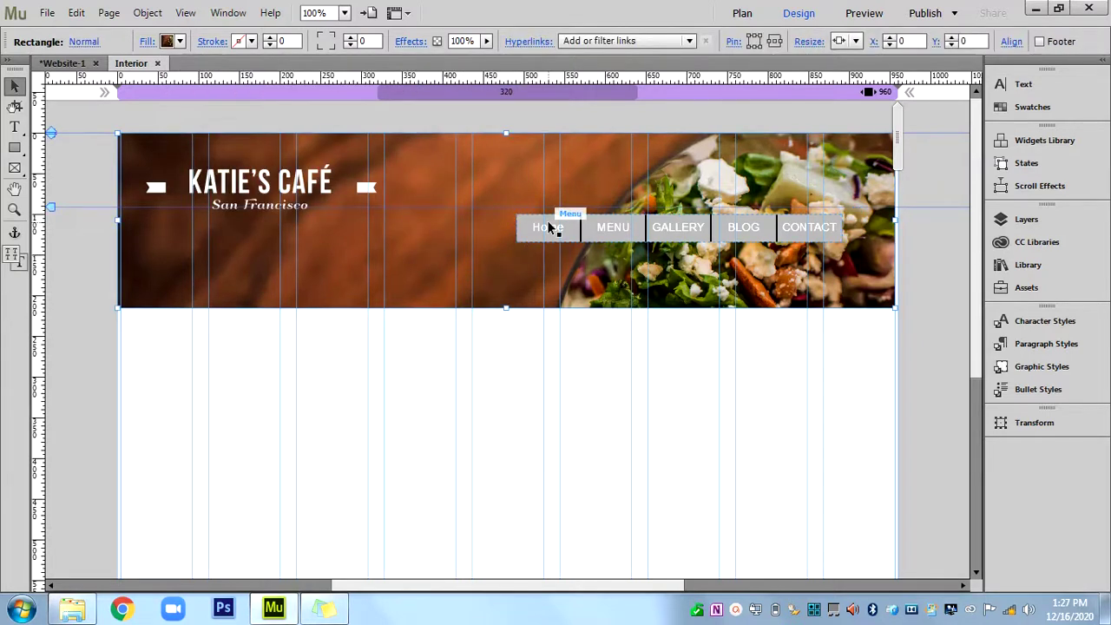
{"action": "left_click", "coordinate": [548, 228]}
{"action": "left_click", "coordinate": [556, 227]}
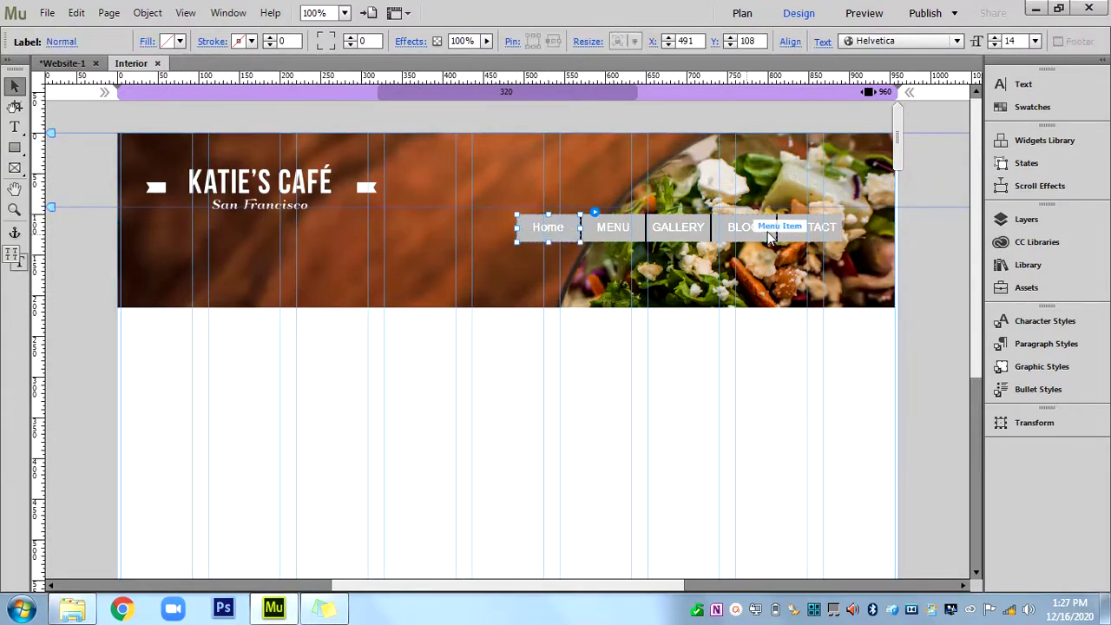
{"action": "left_click", "coordinate": [799, 227]}
{"action": "left_click", "coordinate": [553, 226]}
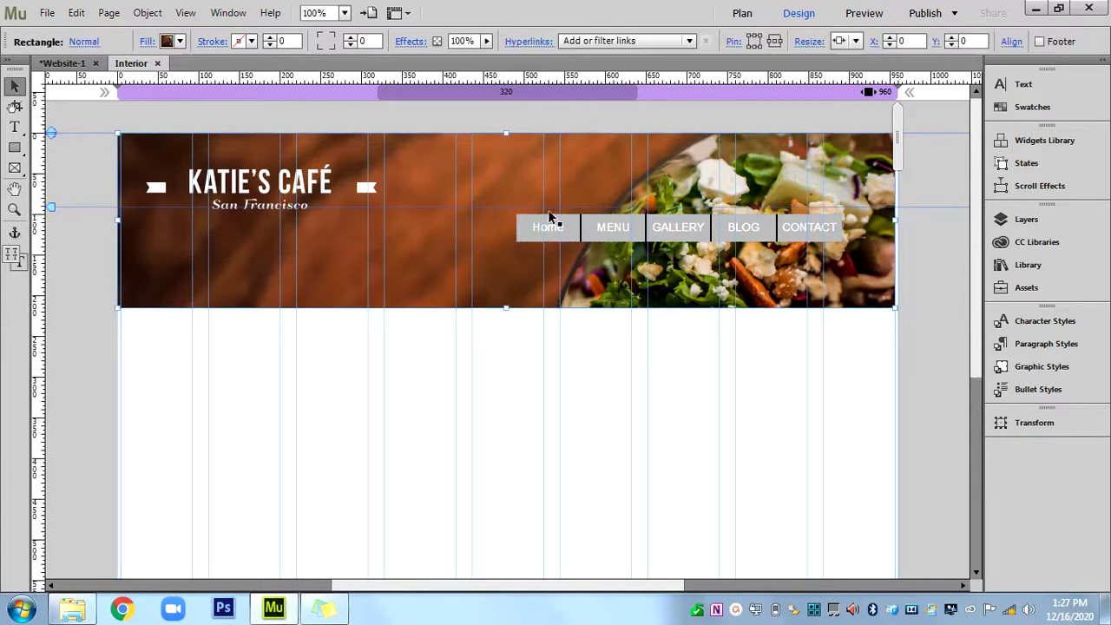
{"action": "left_click", "coordinate": [553, 222]}
{"action": "left_click", "coordinate": [553, 223]}
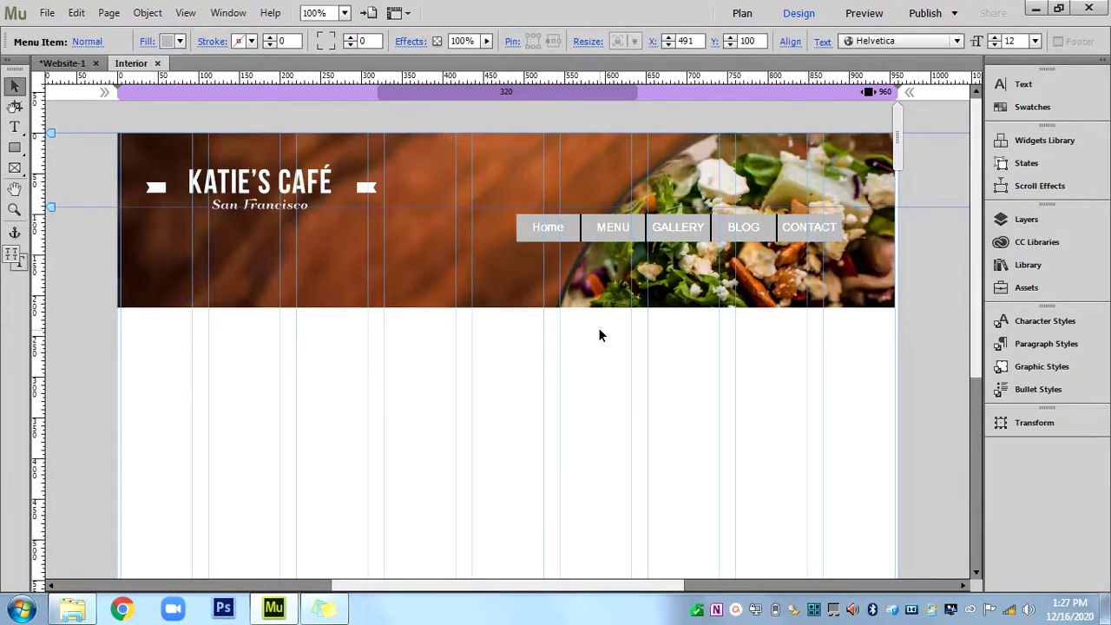
{"action": "left_click", "coordinate": [599, 327]}
{"action": "left_click", "coordinate": [557, 224]}
{"action": "left_click", "coordinate": [604, 224]}
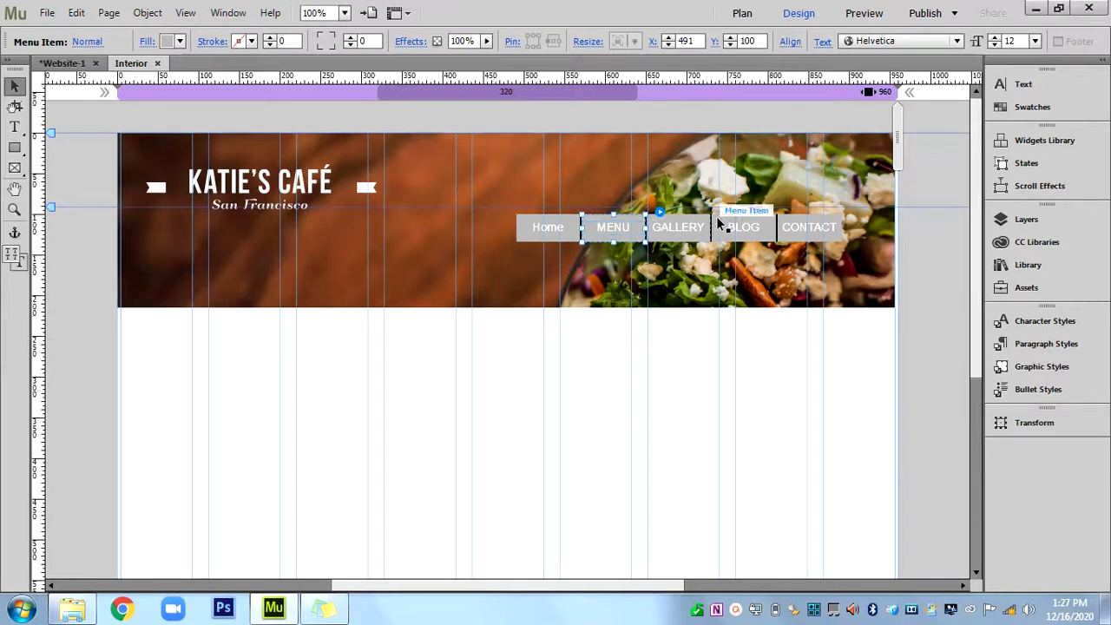
{"action": "left_click", "coordinate": [525, 222]}
{"action": "left_click", "coordinate": [529, 319]}
Select the whole horizontal menu and set its fill to None.
{"action": "left_click", "coordinate": [567, 209]}
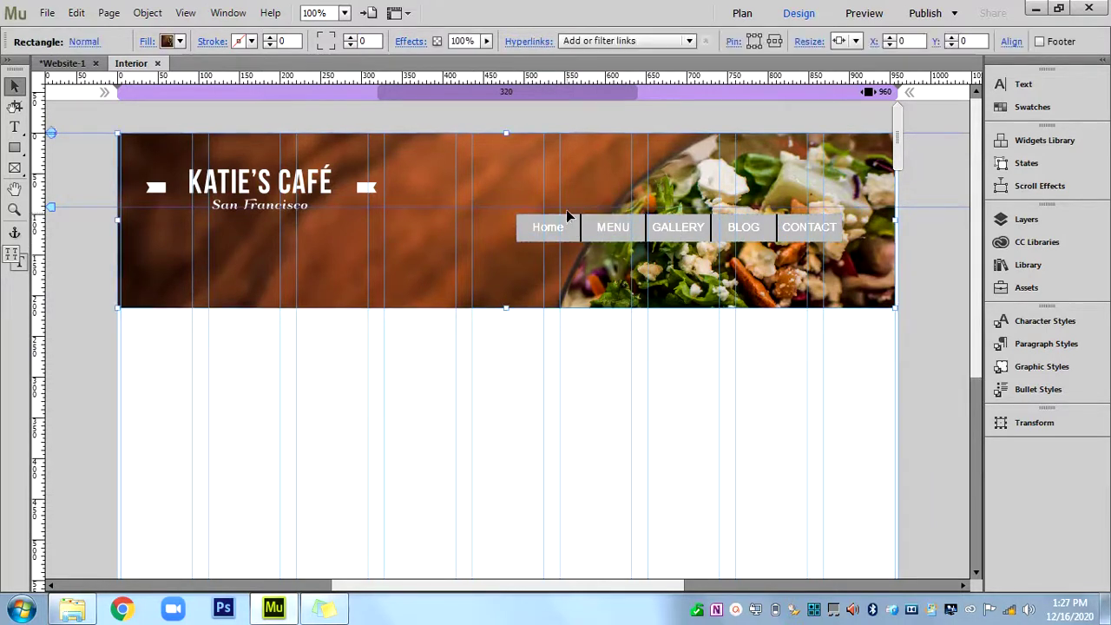
{"action": "left_click", "coordinate": [566, 212]}
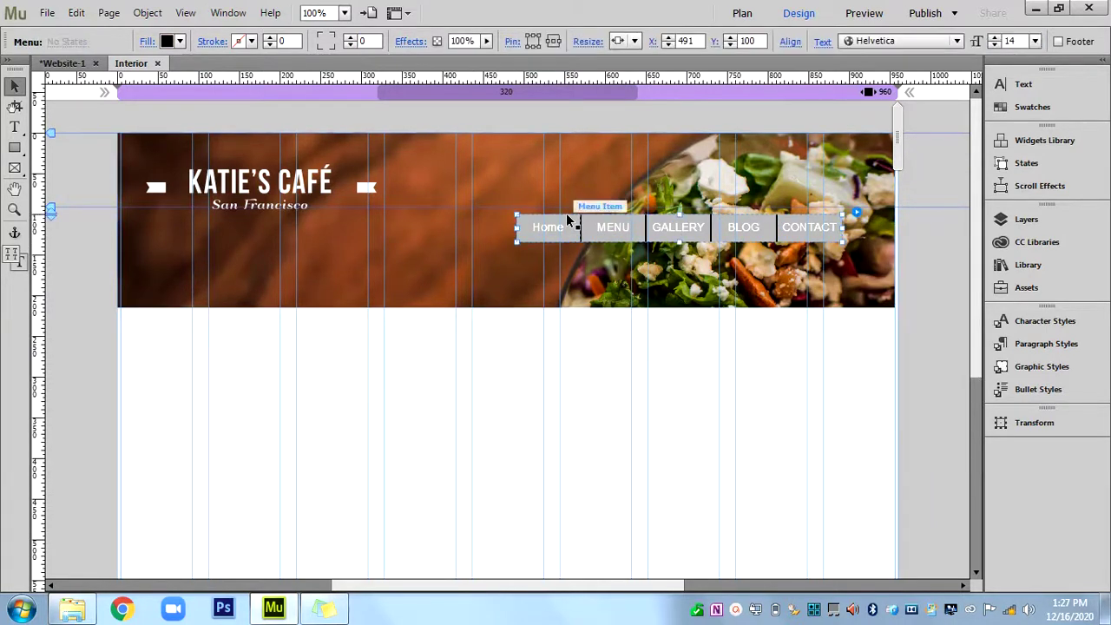
{"action": "left_click", "coordinate": [178, 44]}
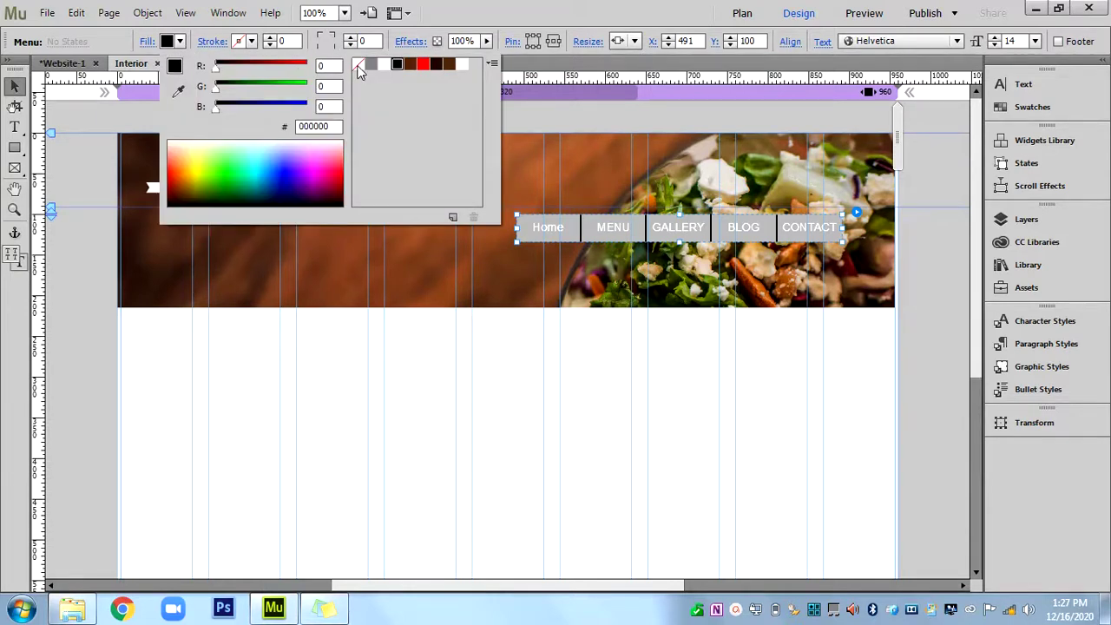
{"action": "left_click", "coordinate": [357, 66]}
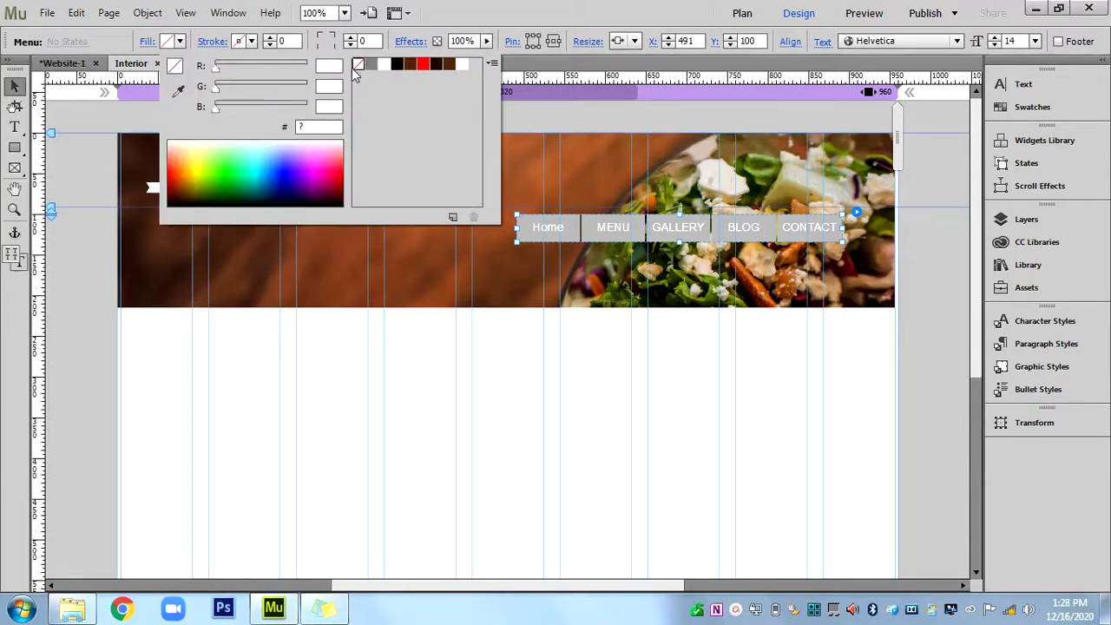
{"action": "left_click", "coordinate": [497, 425]}
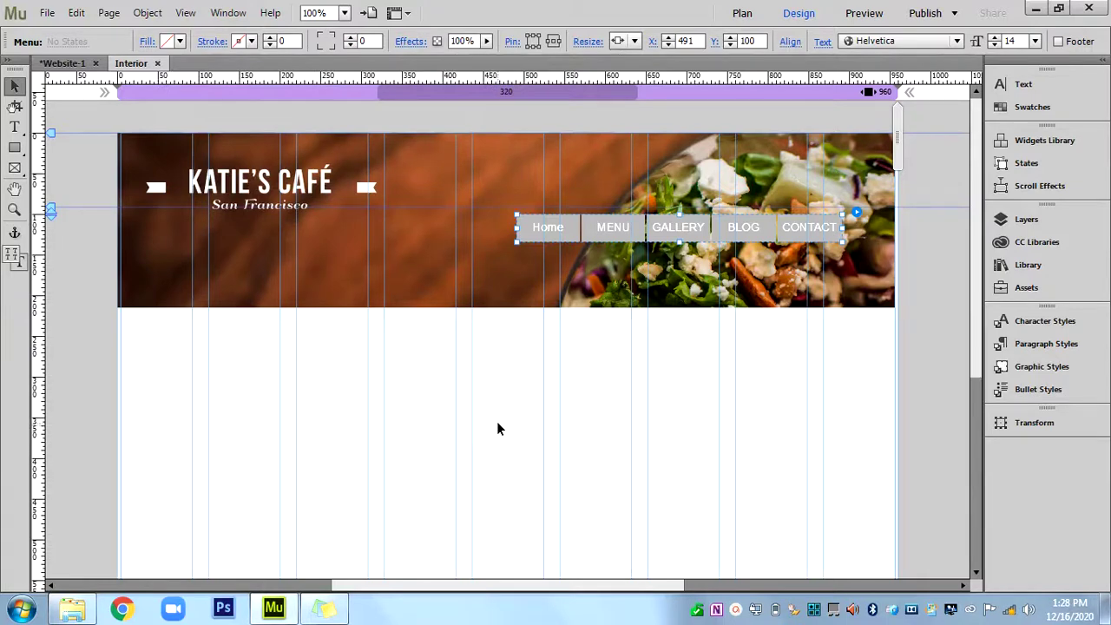
Move the horizontal menu up to X 464, Y 50, level with the logo.
{"action": "left_click", "coordinate": [978, 562]}
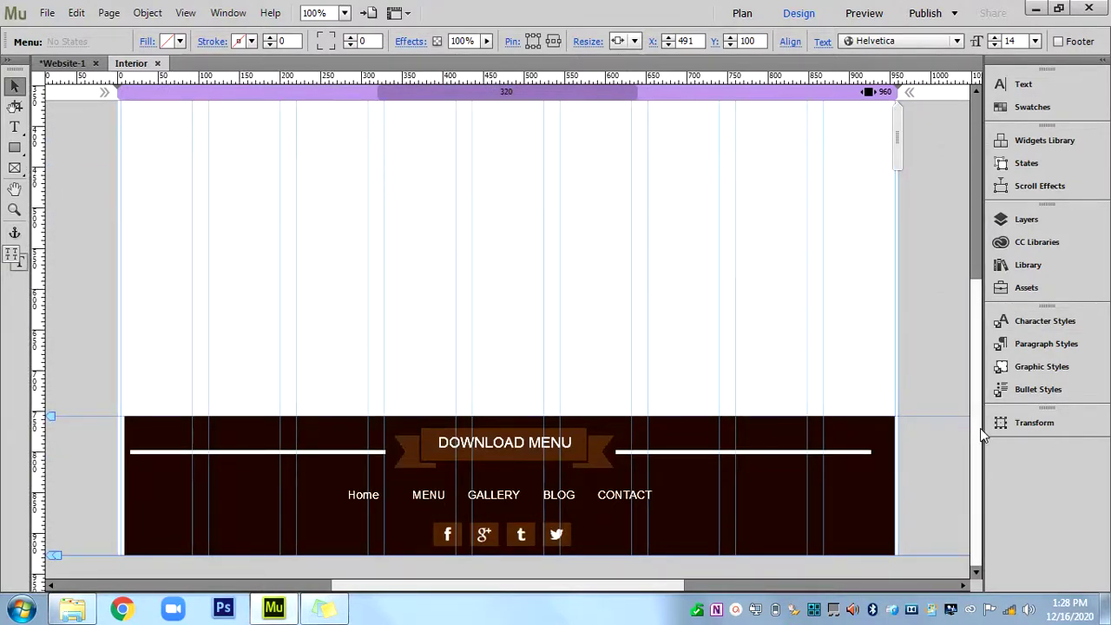
{"action": "left_click_drag", "start_coordinate": [980, 428], "coordinate": [981, 248]}
{"action": "left_click", "coordinate": [591, 185]}
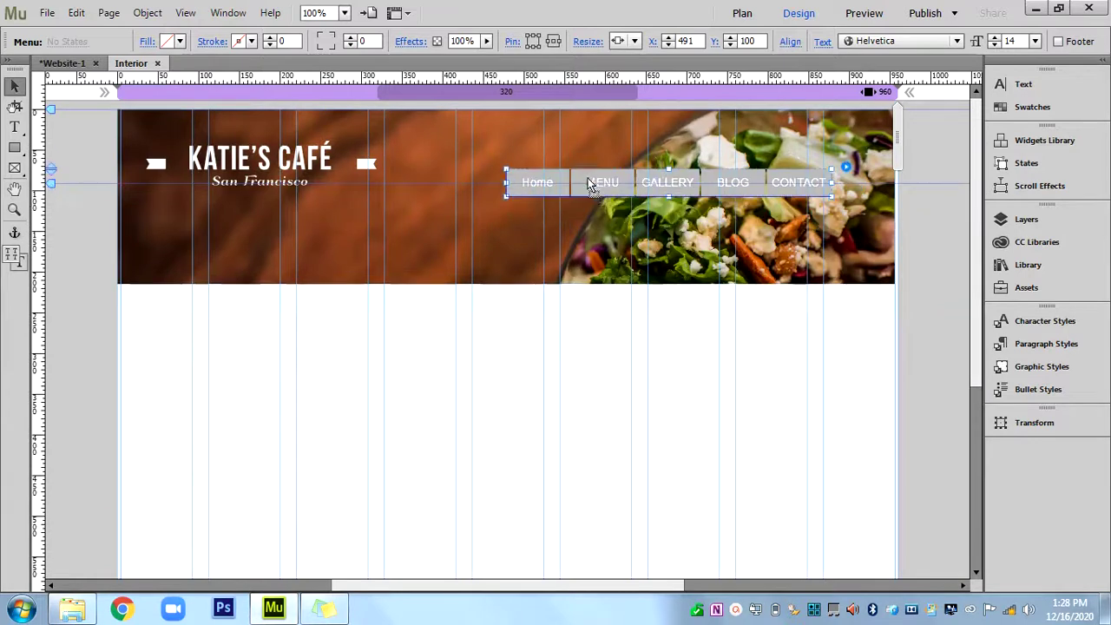
{"action": "left_click_drag", "start_coordinate": [590, 185], "coordinate": [579, 165]}
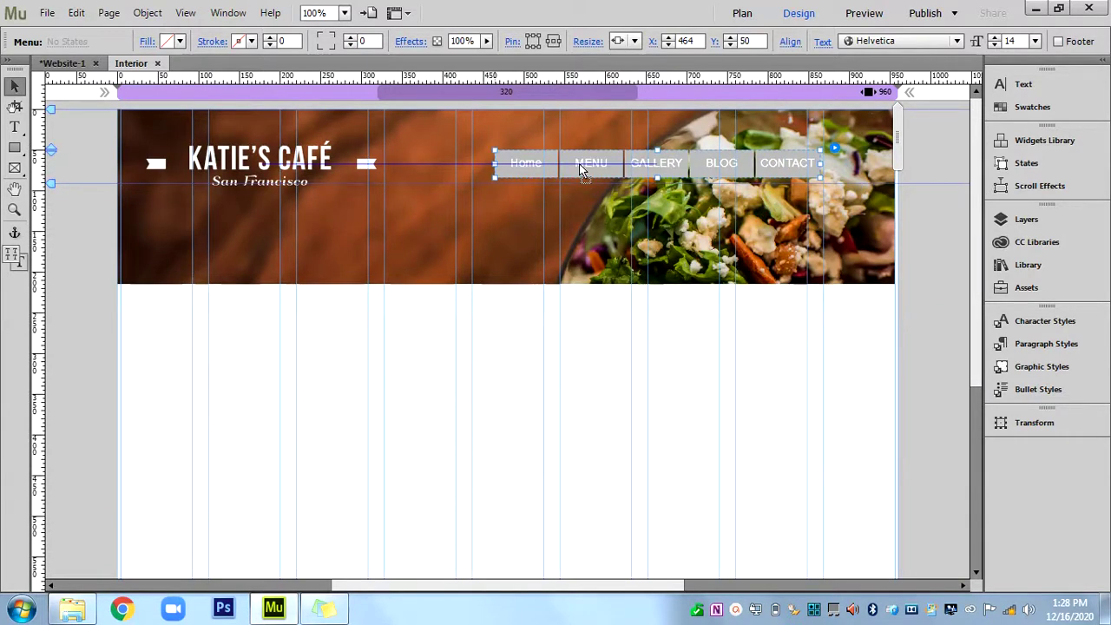
Preview the Interior master page, look through it from header to footer, and return to the design.
{"action": "left_click", "coordinate": [864, 16]}
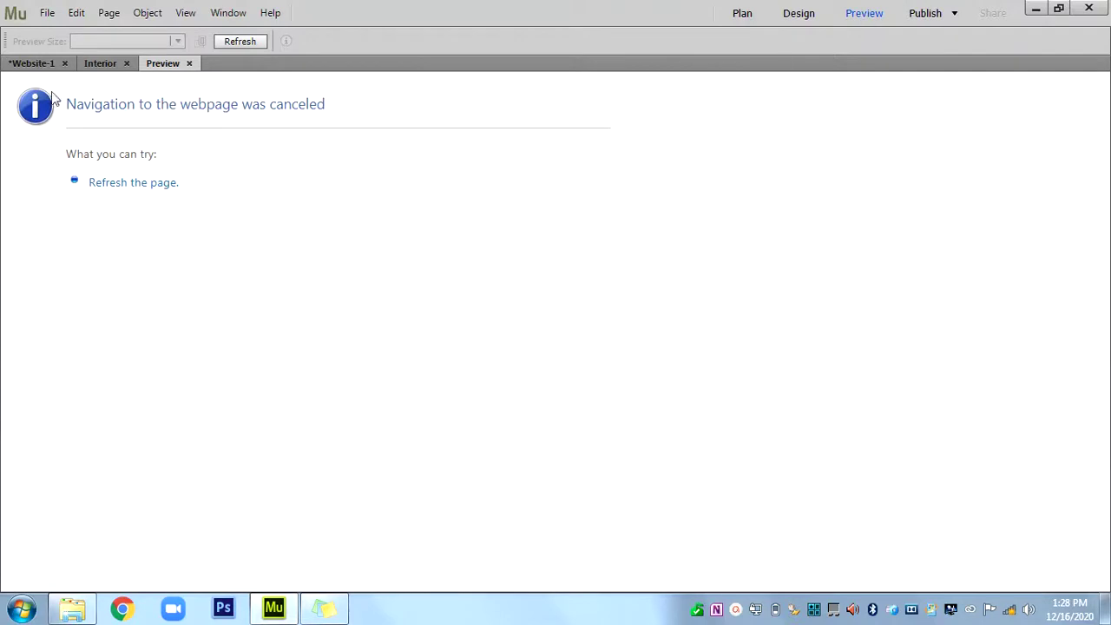
{"action": "left_click", "coordinate": [190, 64]}
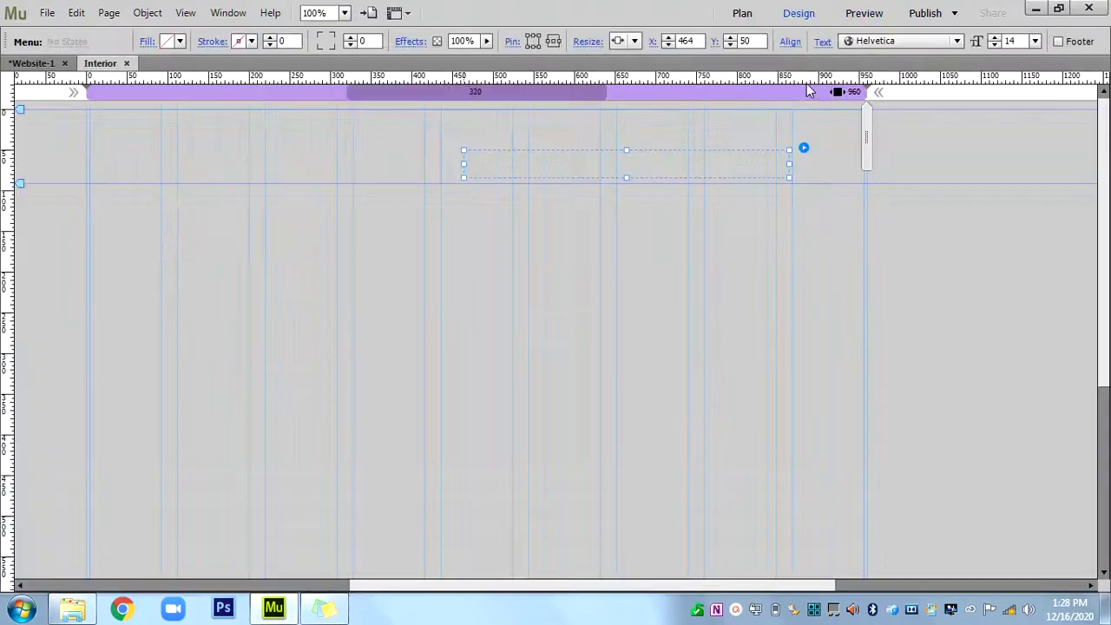
{"action": "left_click", "coordinate": [865, 14]}
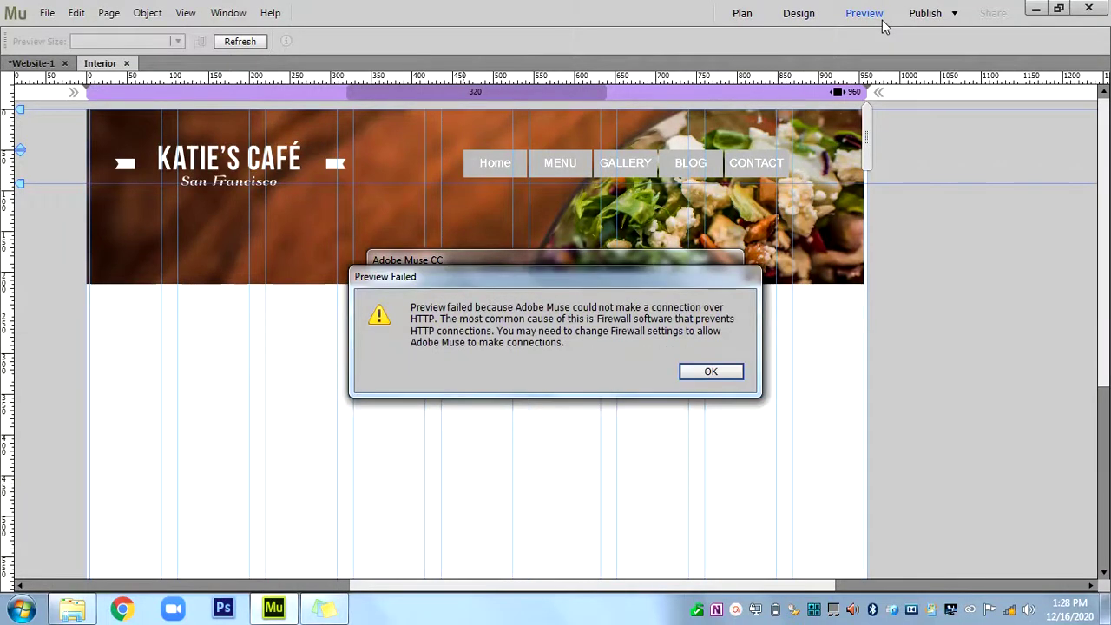
{"action": "left_click", "coordinate": [715, 374]}
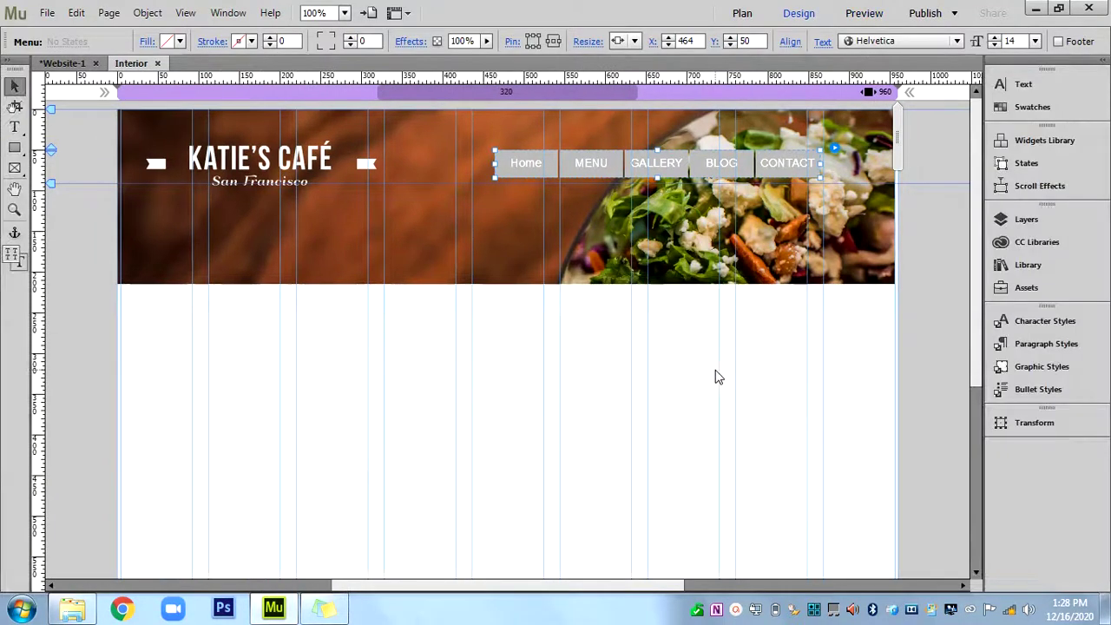
{"action": "left_click", "coordinate": [872, 15]}
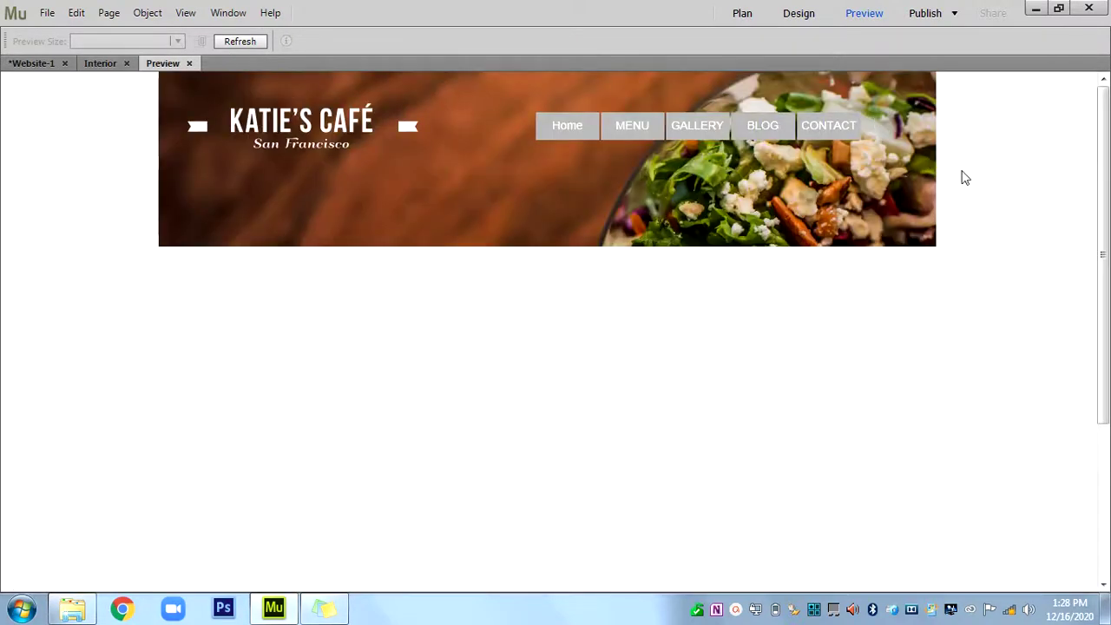
{"action": "left_click_drag", "start_coordinate": [1104, 182], "coordinate": [1096, 451]}
{"action": "left_click_drag", "start_coordinate": [1084, 338], "coordinate": [1092, 186]}
{"action": "left_click", "coordinate": [189, 64]}
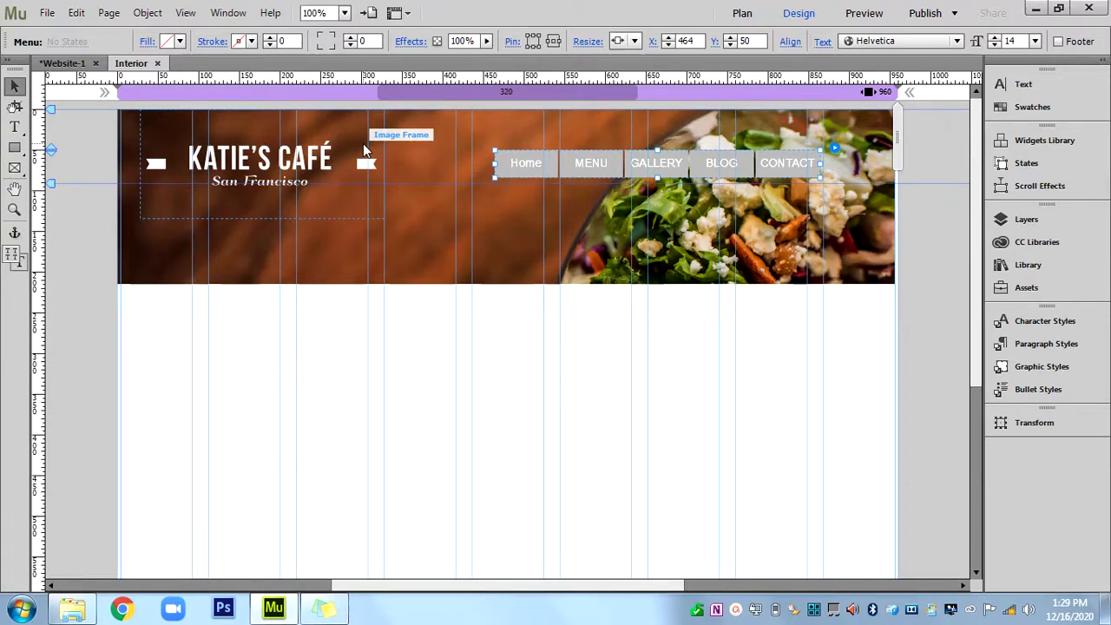
Add a text frame about 540 px wide below the header with the text WELCOME TO KATIE'S CAFE.
{"action": "left_click", "coordinate": [14, 127]}
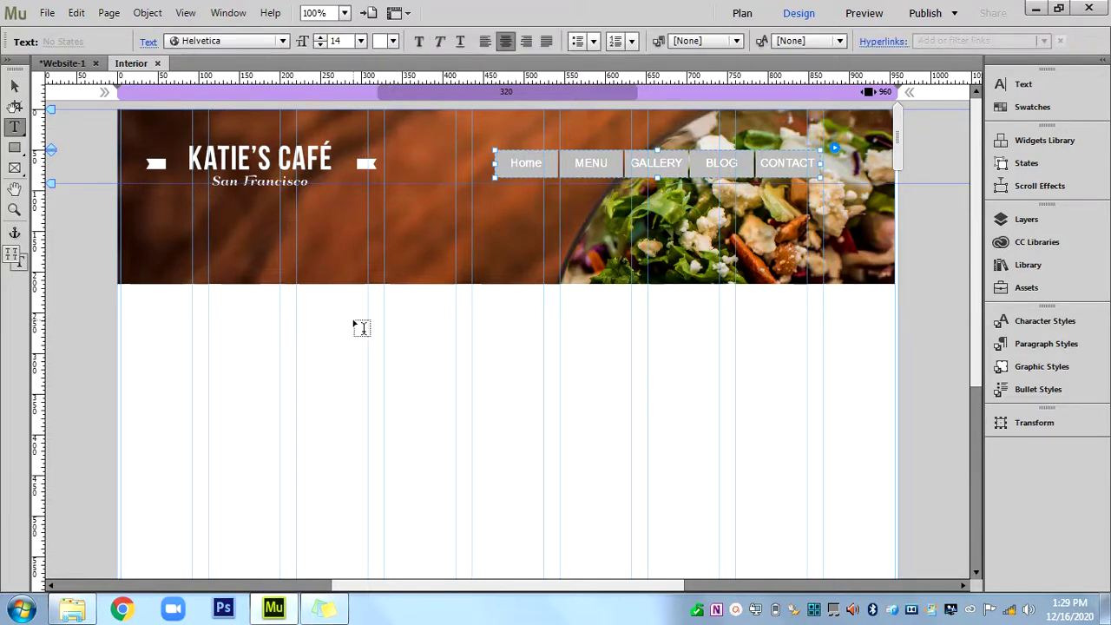
{"action": "left_click_drag", "start_coordinate": [349, 319], "coordinate": [792, 389]}
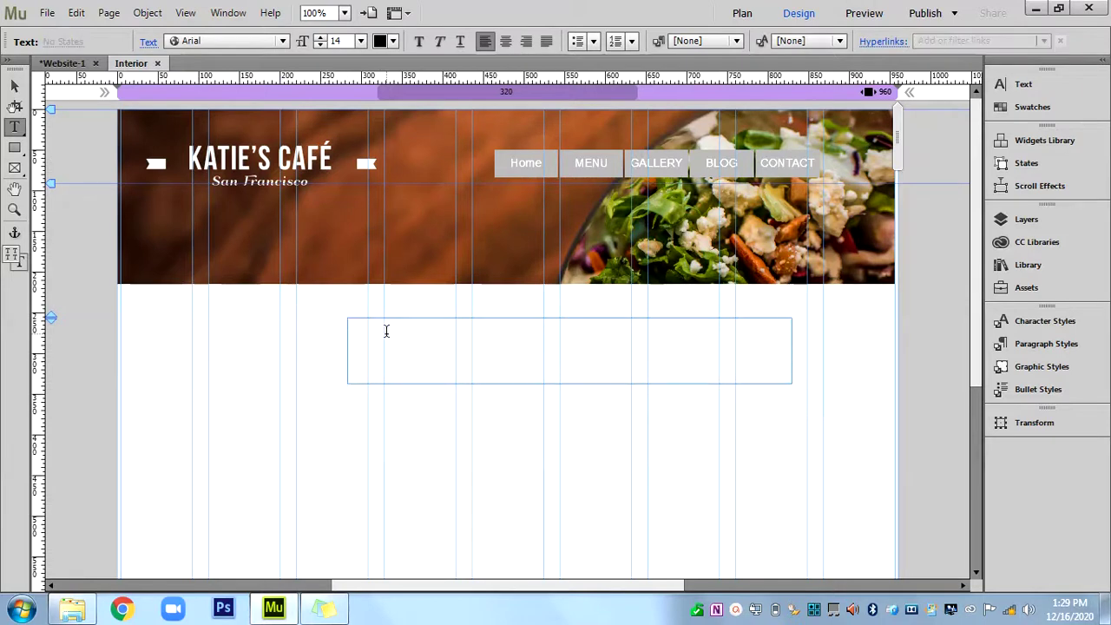
{"action": "key", "text": "Escape"}
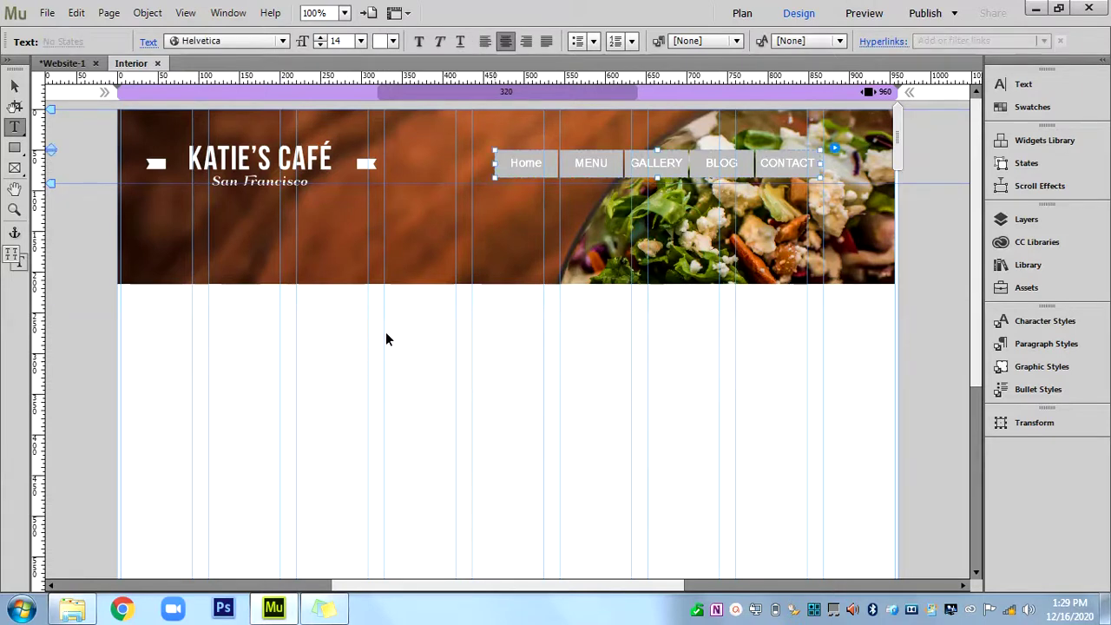
{"action": "left_click_drag", "start_coordinate": [297, 320], "coordinate": [737, 363]}
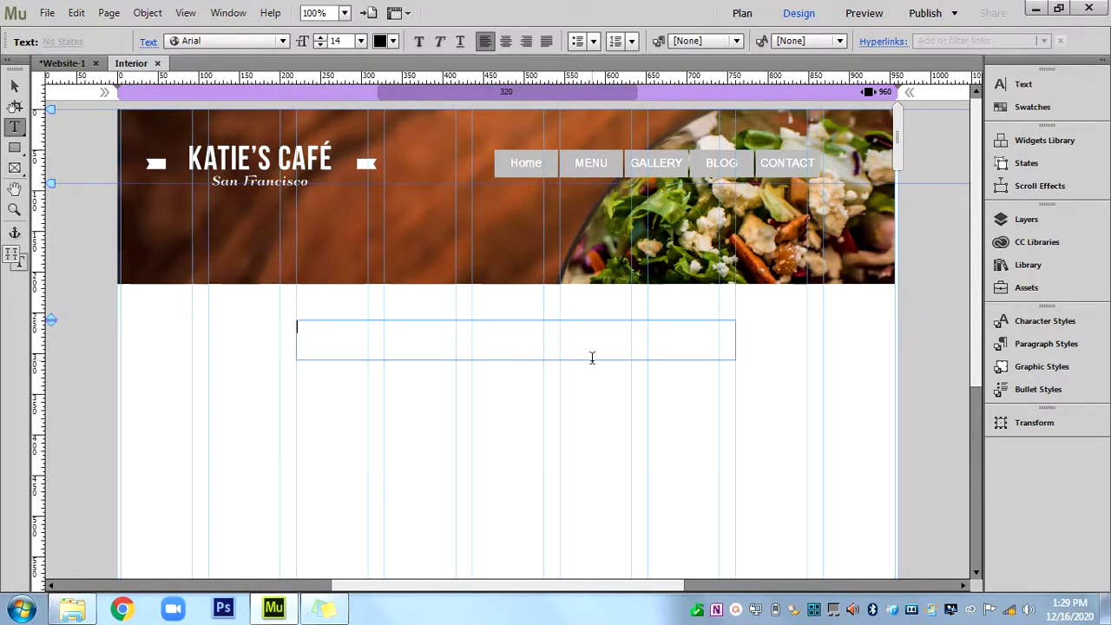
{"action": "key", "text": "Caps_Lock"}
{"action": "type", "text": "WELC"}
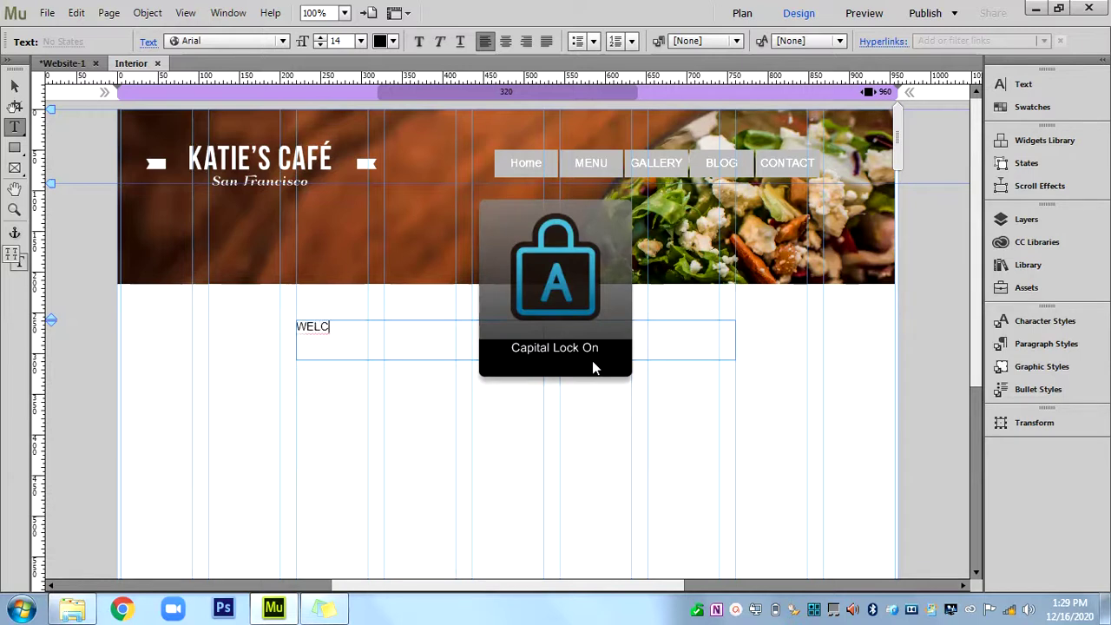
{"action": "type", "text": "OME"}
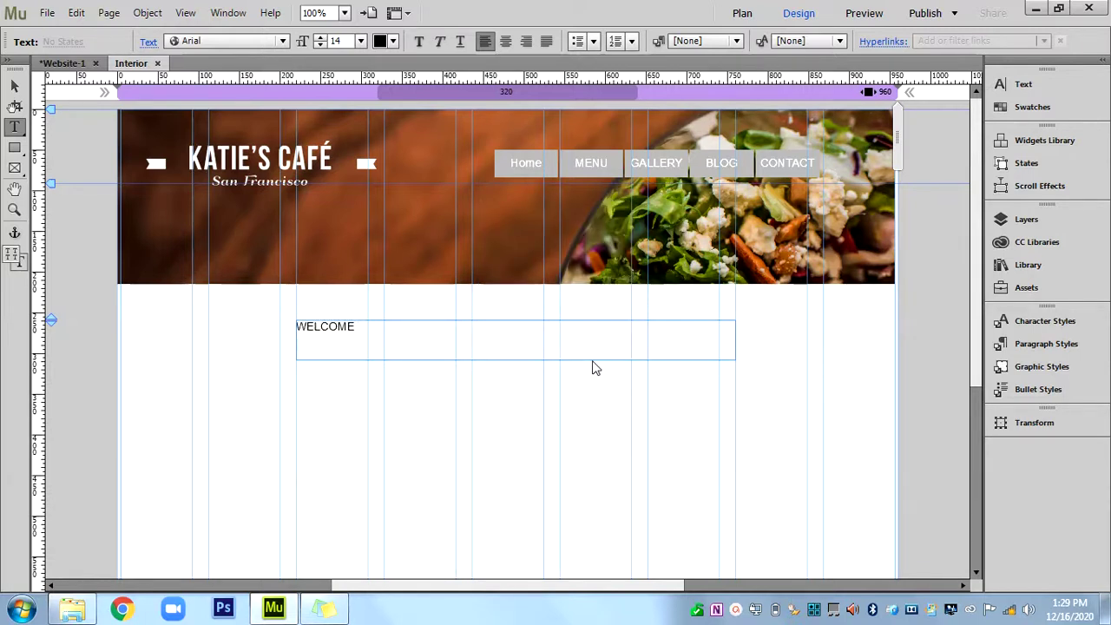
{"action": "type", "text": " TO KATIE'S CAFE"}
Browse the web, standard and system fonts available for the welcome text.
{"action": "key", "text": "ctrl+a"}
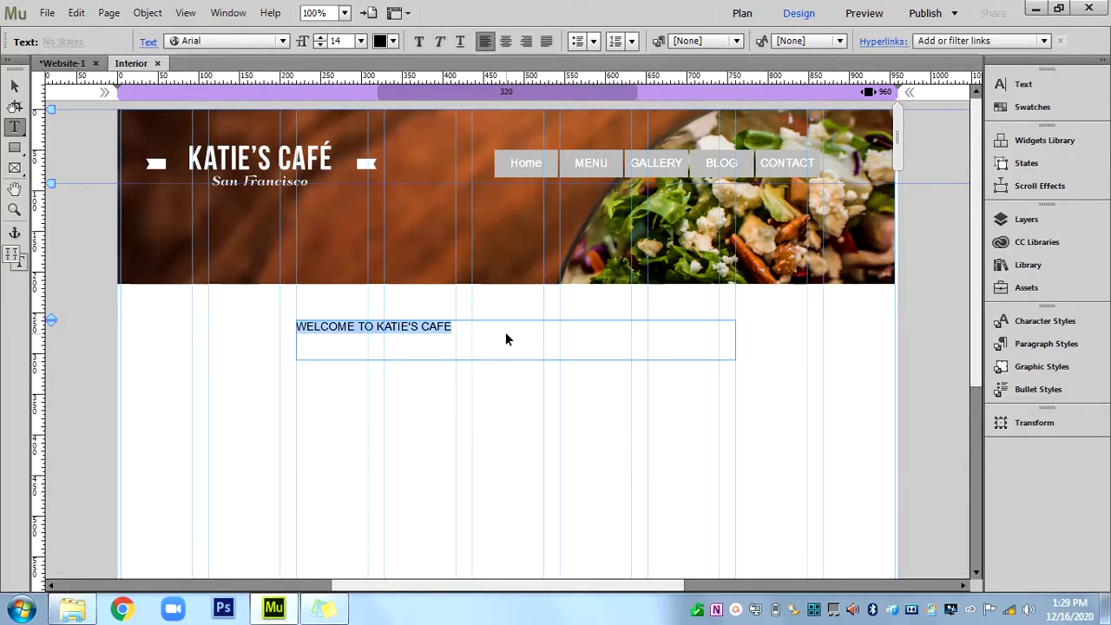
{"action": "left_click", "coordinate": [1016, 84]}
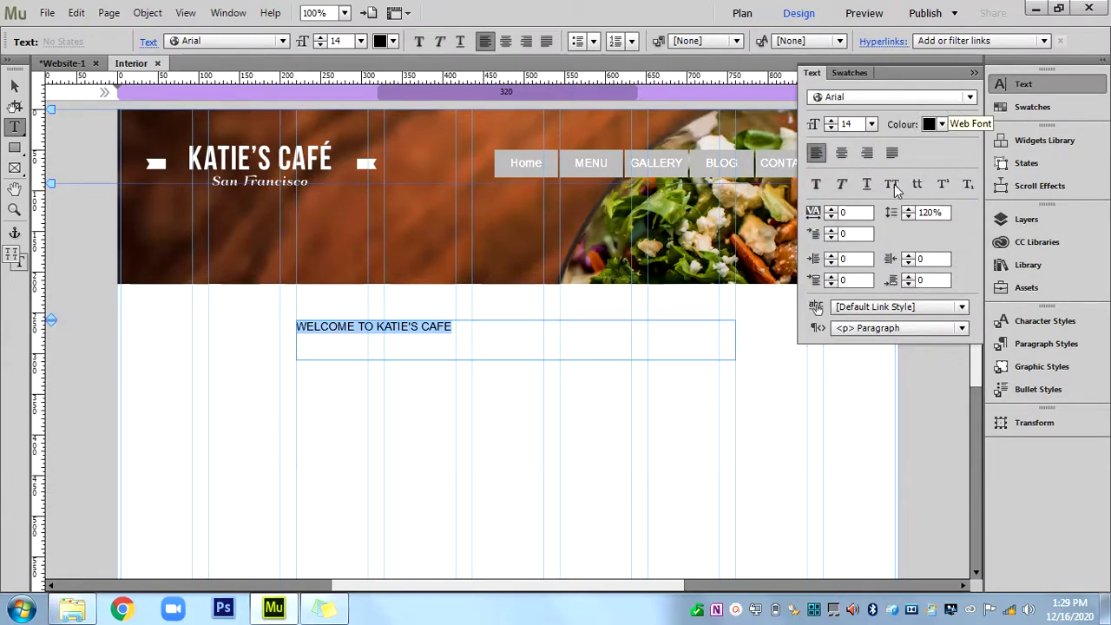
{"action": "left_click", "coordinate": [955, 99]}
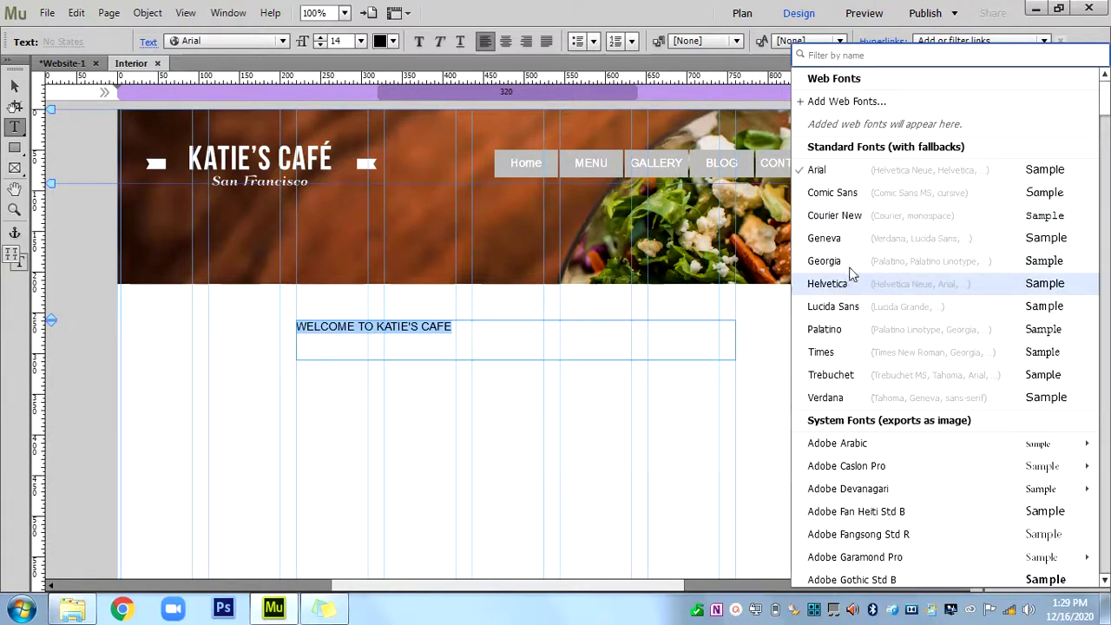
{"action": "scroll", "coordinate": [1077, 214], "scroll_direction": "down", "scroll_amount": 5}
{"action": "scroll", "coordinate": [1077, 214], "scroll_direction": "up", "scroll_amount": 5}
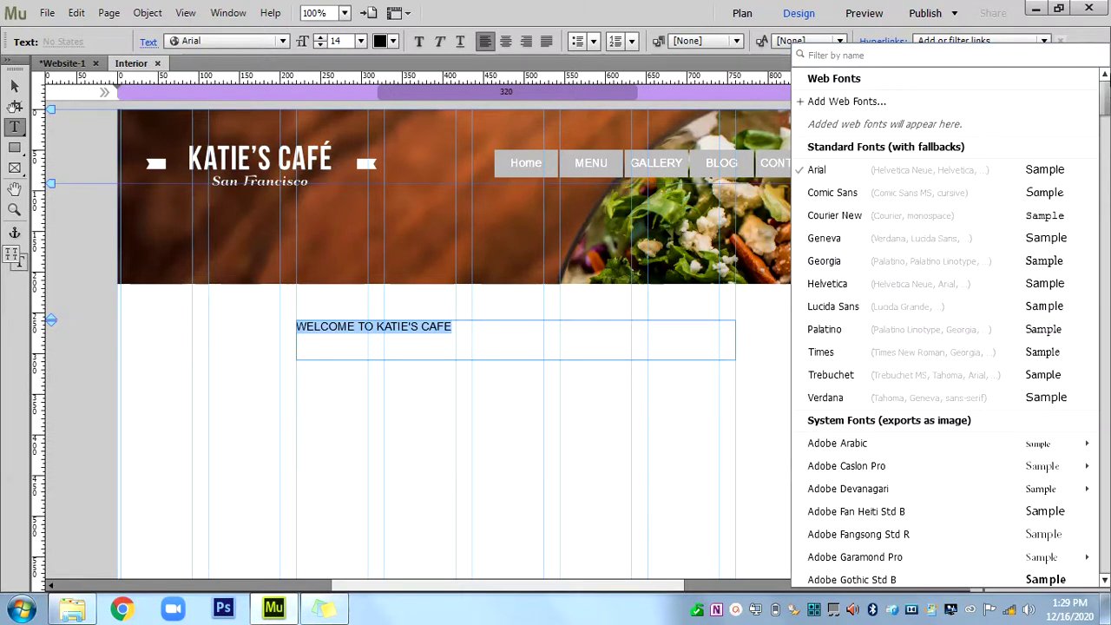
{"action": "scroll", "coordinate": [947, 321], "scroll_direction": "down", "scroll_amount": 10}
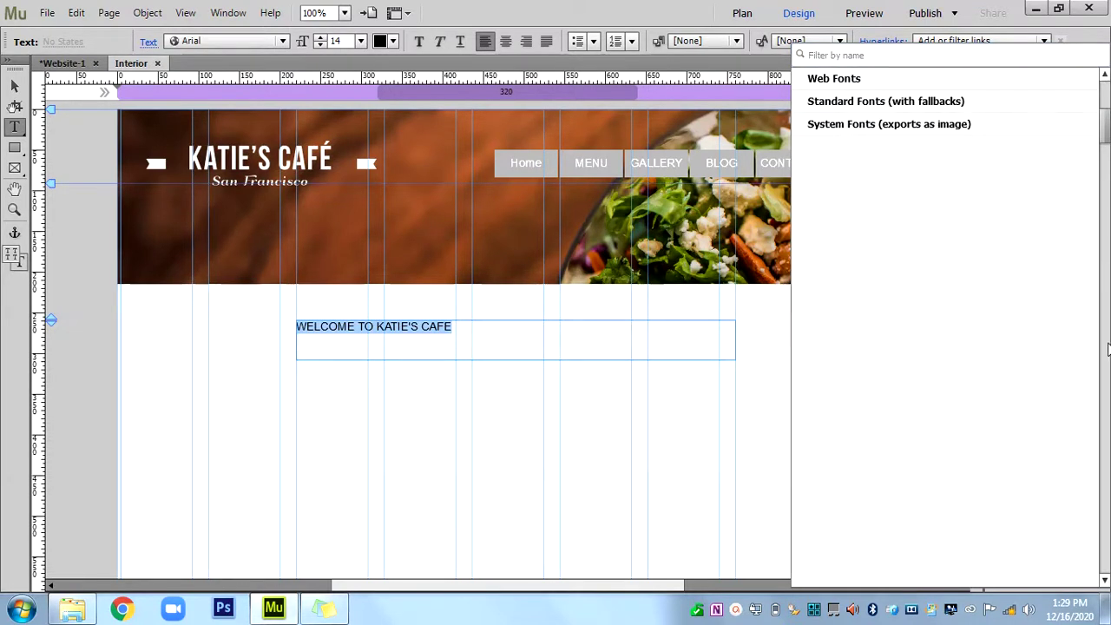
{"action": "scroll", "coordinate": [1105, 76], "scroll_direction": "up", "scroll_amount": 10}
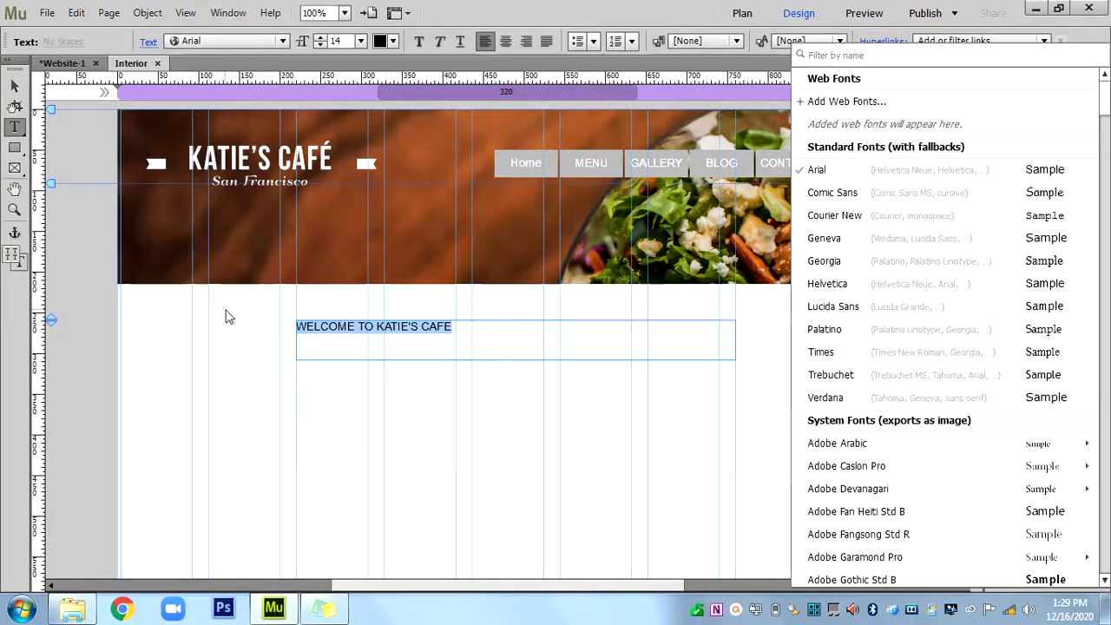
{"action": "left_click", "coordinate": [14, 86]}
{"action": "left_click", "coordinate": [496, 469]}
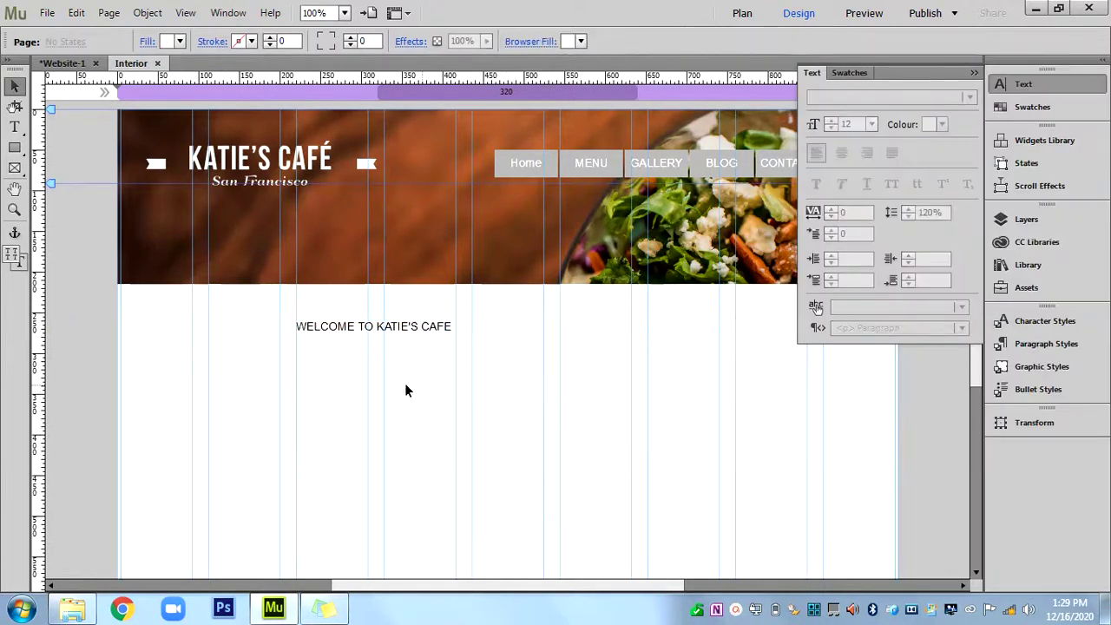
Shrink the welcome text frame to about 215 px wide and one line tall to fit its text.
{"action": "left_click", "coordinate": [442, 325]}
{"action": "left_click_drag", "start_coordinate": [739, 344], "coordinate": [471, 317]}
{"action": "left_click_drag", "start_coordinate": [384, 360], "coordinate": [388, 333]}
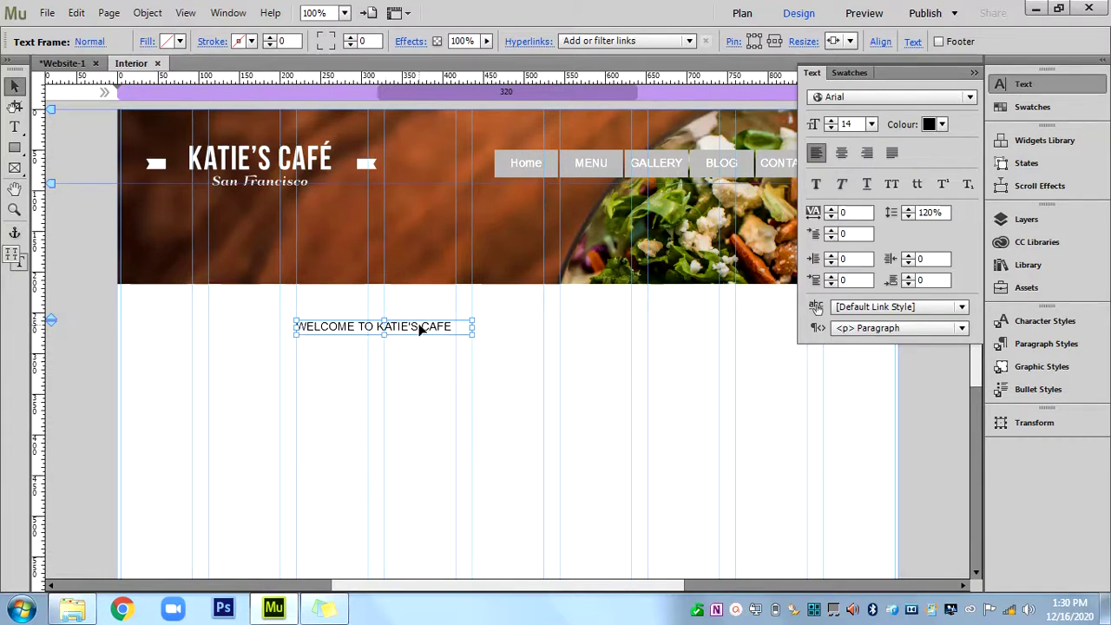
Set the welcome text to size 36 and widen its frame to about 540 px so it fits on one line.
{"action": "left_click", "coordinate": [872, 124]}
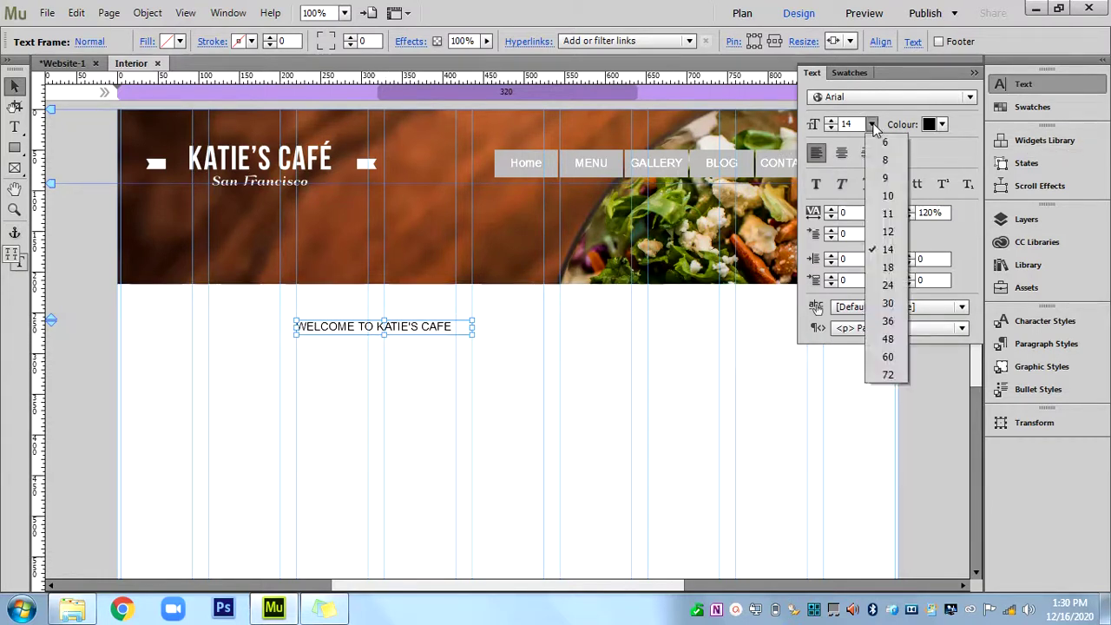
{"action": "left_click", "coordinate": [889, 321]}
{"action": "left_click_drag", "start_coordinate": [473, 380], "coordinate": [734, 346]}
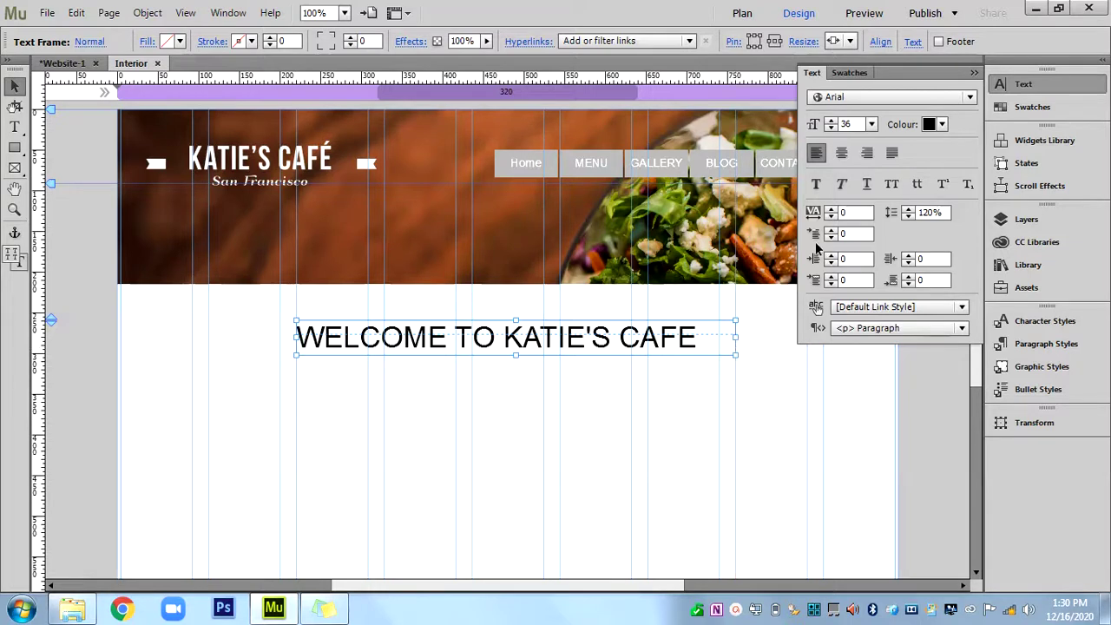
Set the welcome text to size 48, widening its frame to about 663 px, and move it up and slightly left below the header.
{"action": "left_click", "coordinate": [872, 124]}
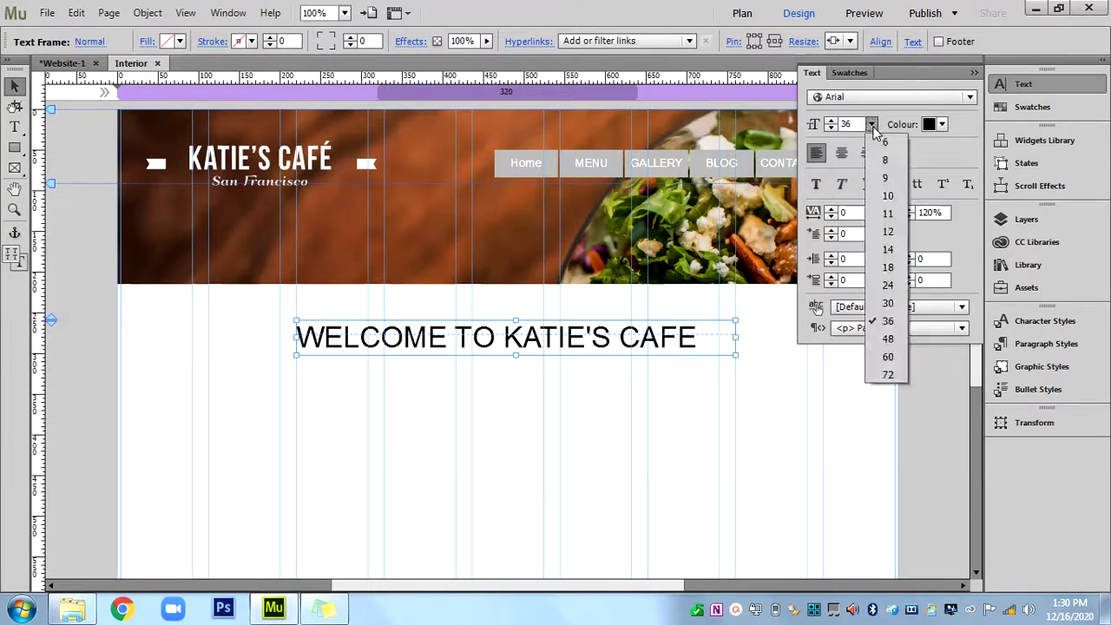
{"action": "left_click", "coordinate": [887, 339]}
{"action": "left_click_drag", "start_coordinate": [737, 372], "coordinate": [788, 368]}
{"action": "left_click_drag", "start_coordinate": [296, 368], "coordinate": [251, 365]}
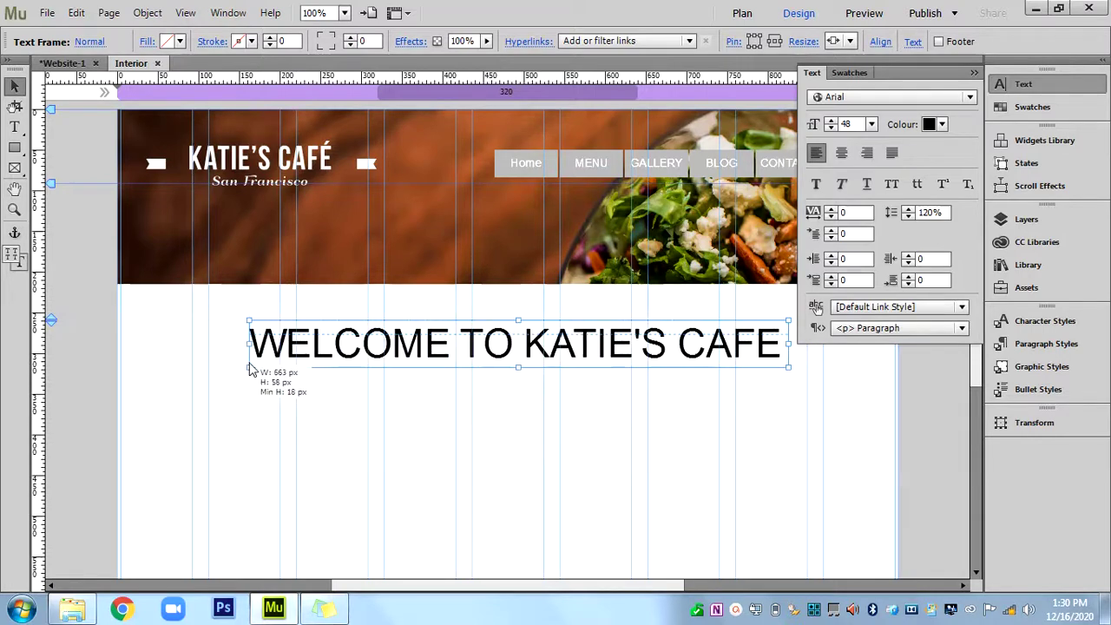
{"action": "left_click_drag", "start_coordinate": [464, 325], "coordinate": [447, 310]}
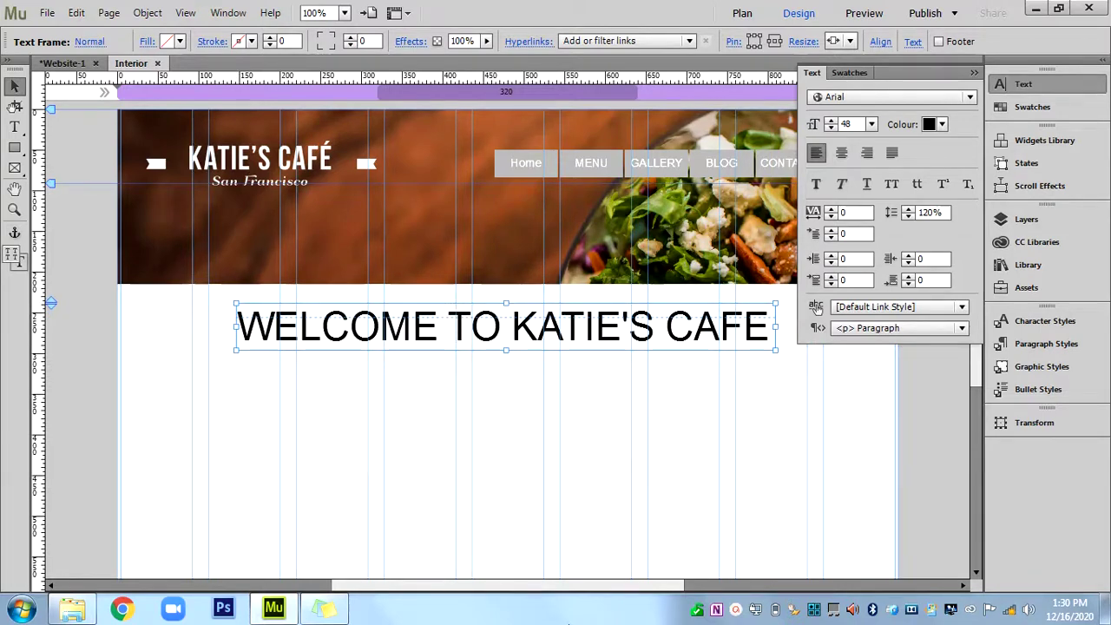
Look through the font list for the enlarged welcome heading and close it without choosing a font.
{"action": "left_click", "coordinate": [892, 98]}
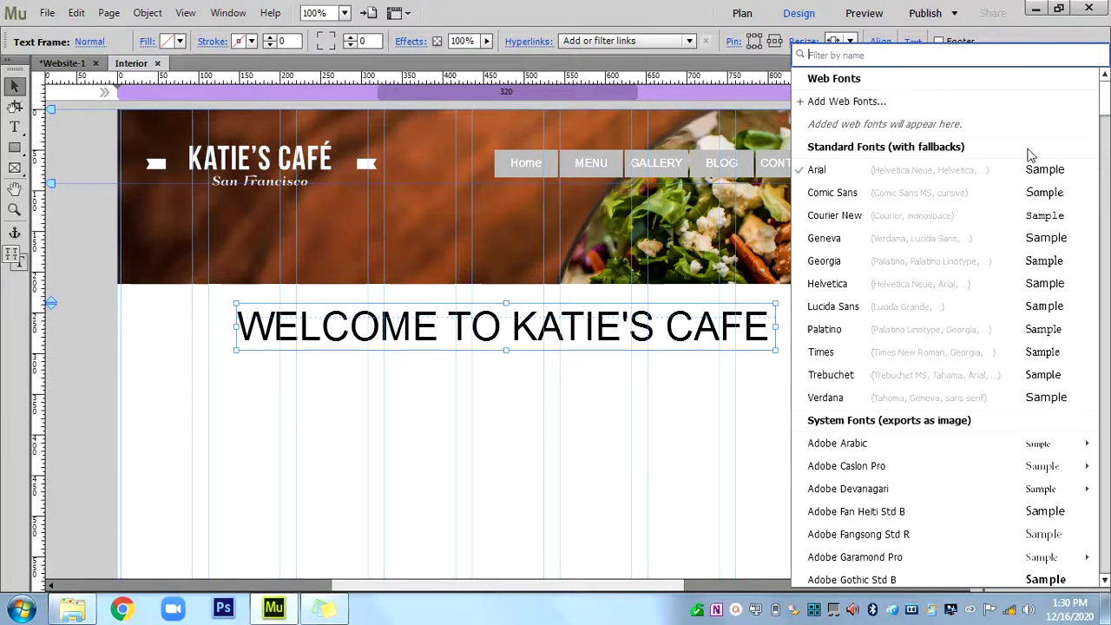
{"action": "left_click", "coordinate": [1104, 102]}
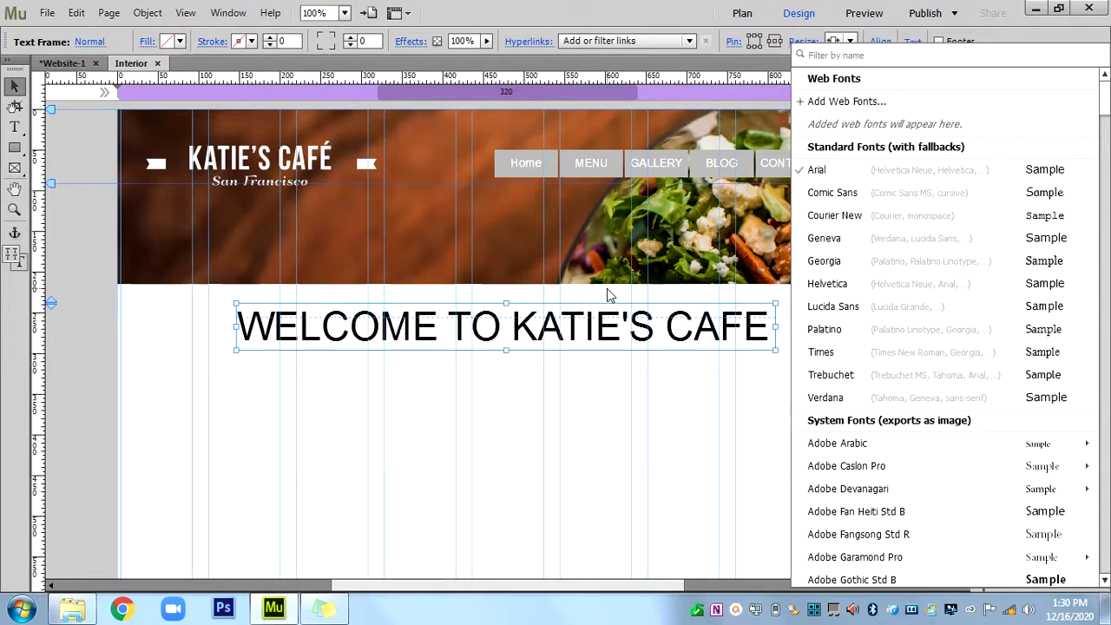
{"action": "left_click", "coordinate": [591, 377]}
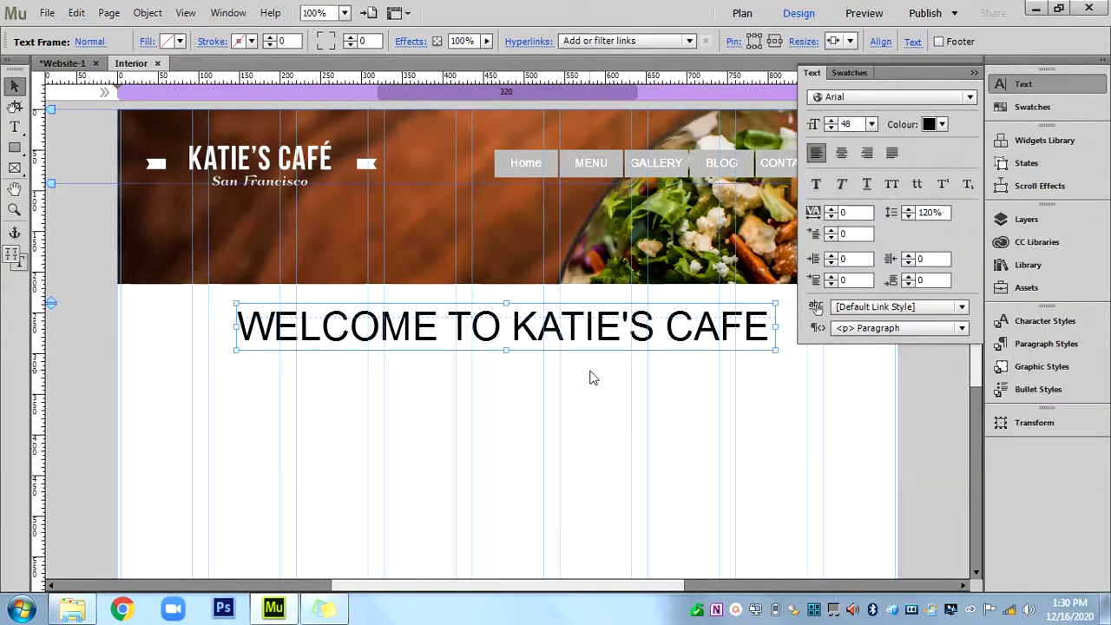
{"action": "left_click", "coordinate": [974, 74]}
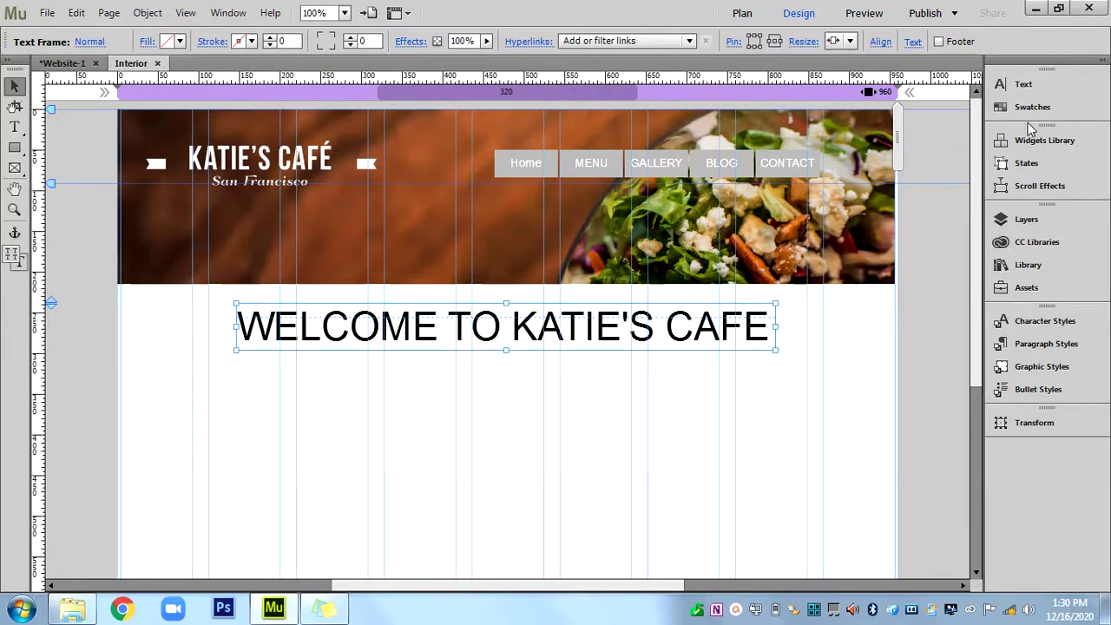
Colour the welcome heading with the dark brown swatch 5D2B13.
{"action": "left_click", "coordinate": [1024, 84]}
{"action": "left_click", "coordinate": [932, 124]}
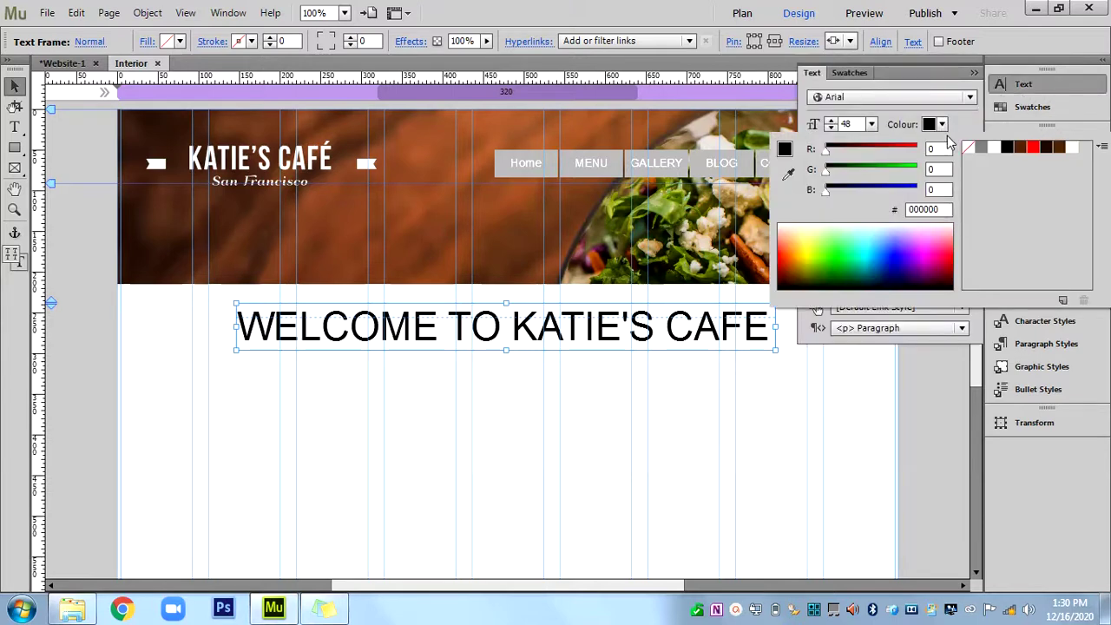
{"action": "left_click", "coordinate": [1033, 150]}
{"action": "left_click", "coordinate": [1021, 148]}
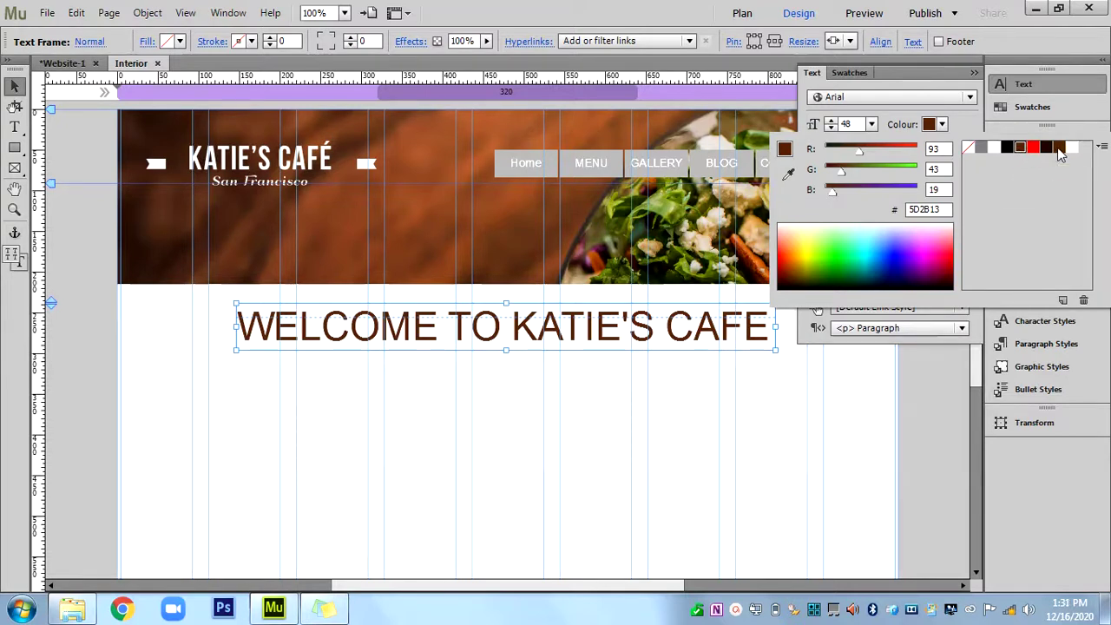
{"action": "left_click", "coordinate": [975, 74]}
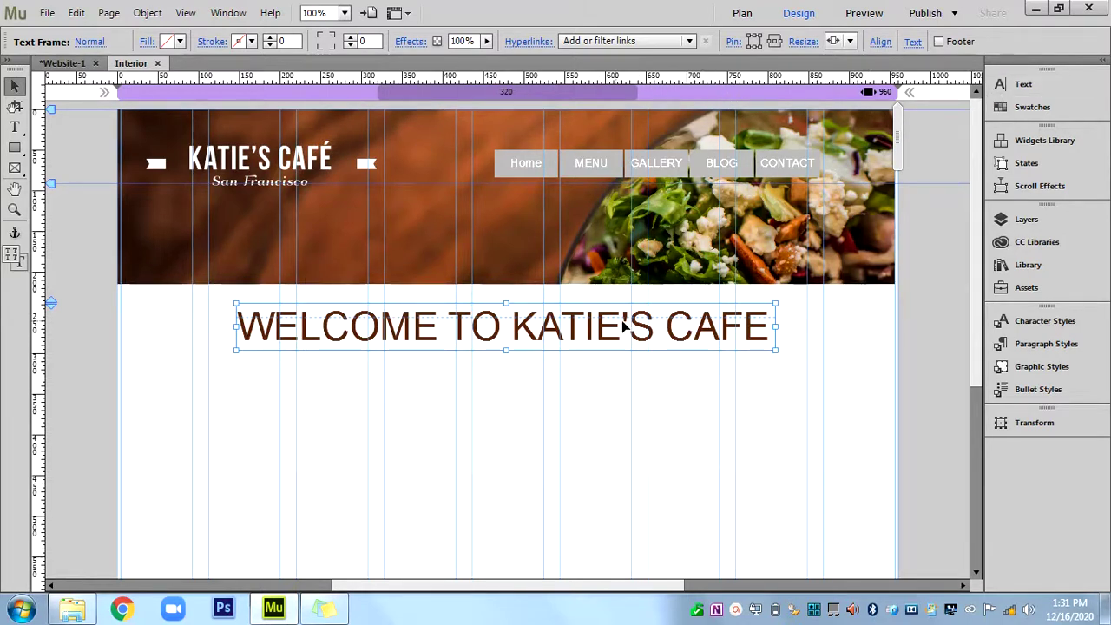
Add a text frame about 543 px wide below the welcome heading with the text A Small Family-owned chain of cfes in San Francisco.
{"action": "left_click", "coordinate": [16, 129]}
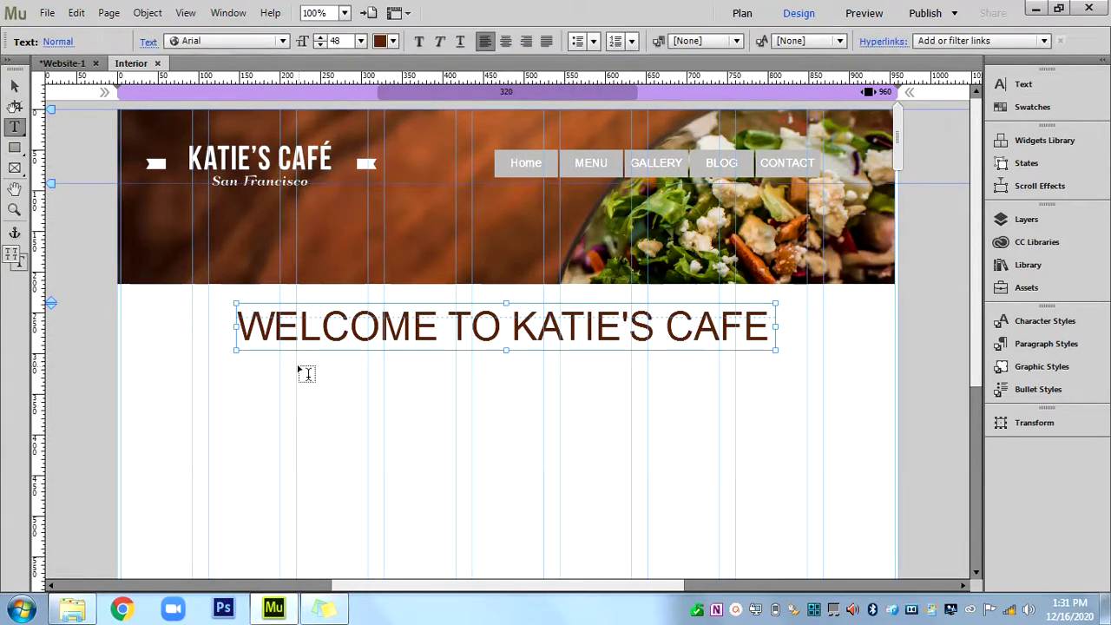
{"action": "left_click_drag", "start_coordinate": [287, 356], "coordinate": [729, 378]}
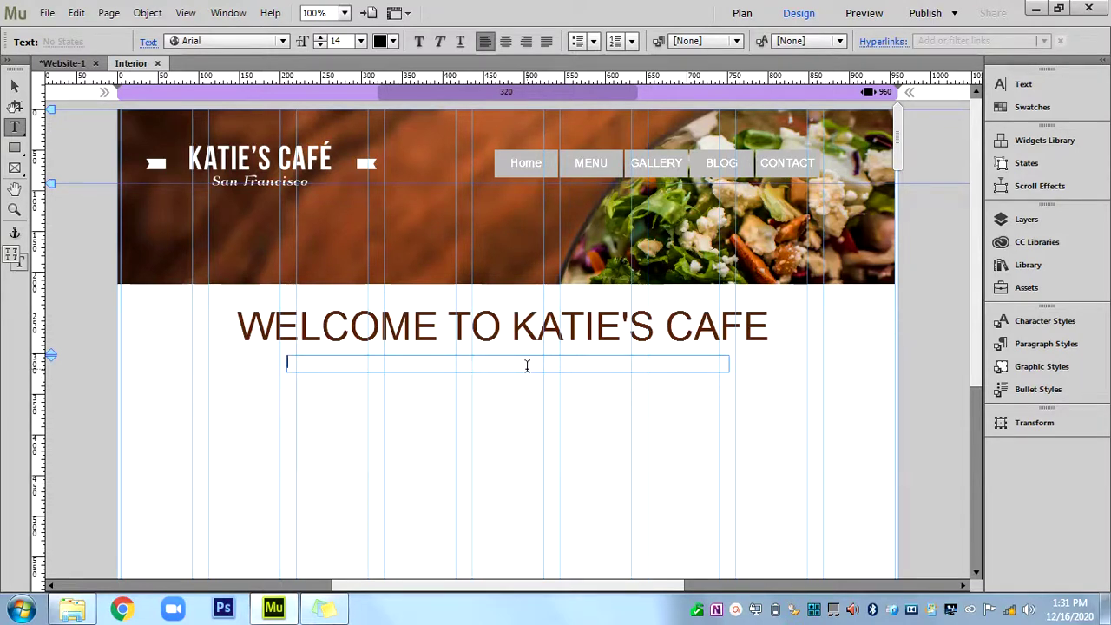
{"action": "key", "text": "Caps_Lock"}
{"action": "type", "text": "A"}
{"action": "key", "text": "Caps_Lock"}
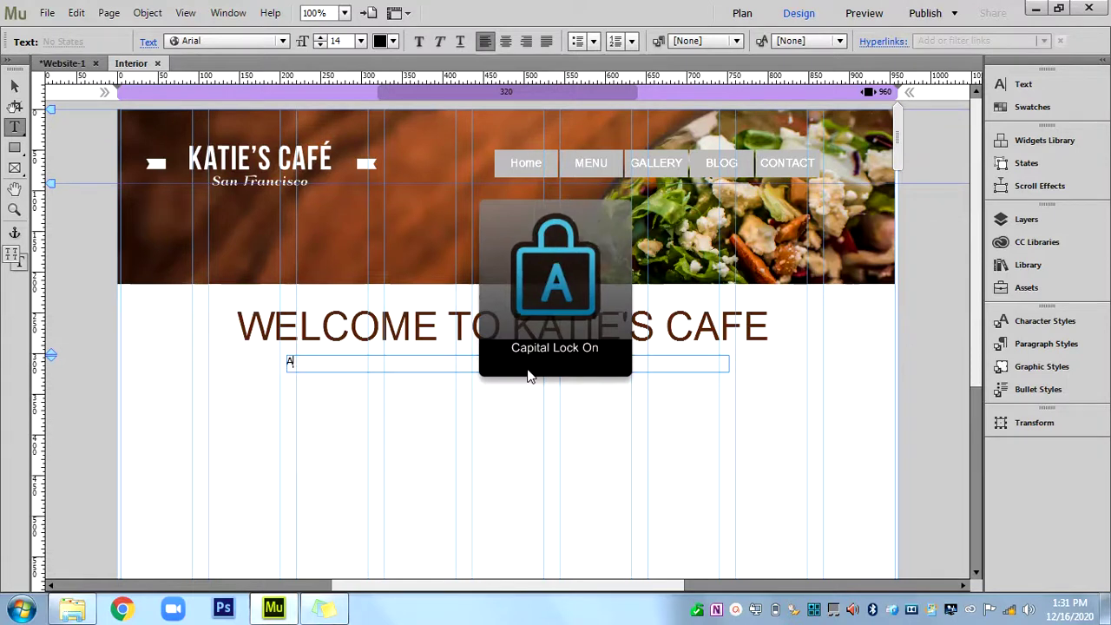
{"action": "key", "text": "Caps_Lock"}
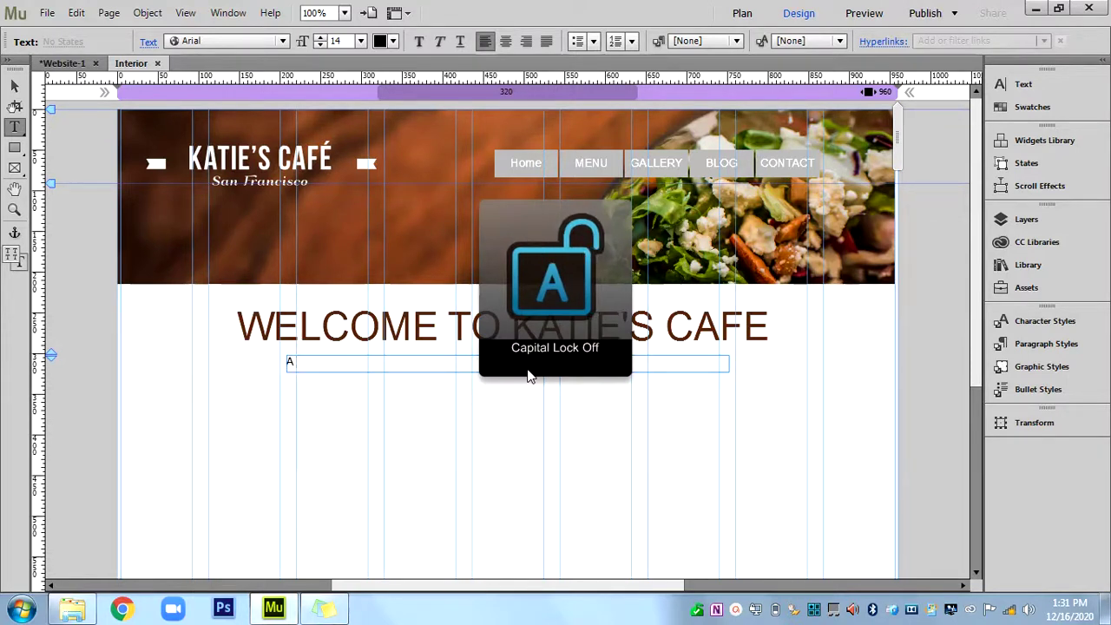
{"action": "type", "text": "Small Family"}
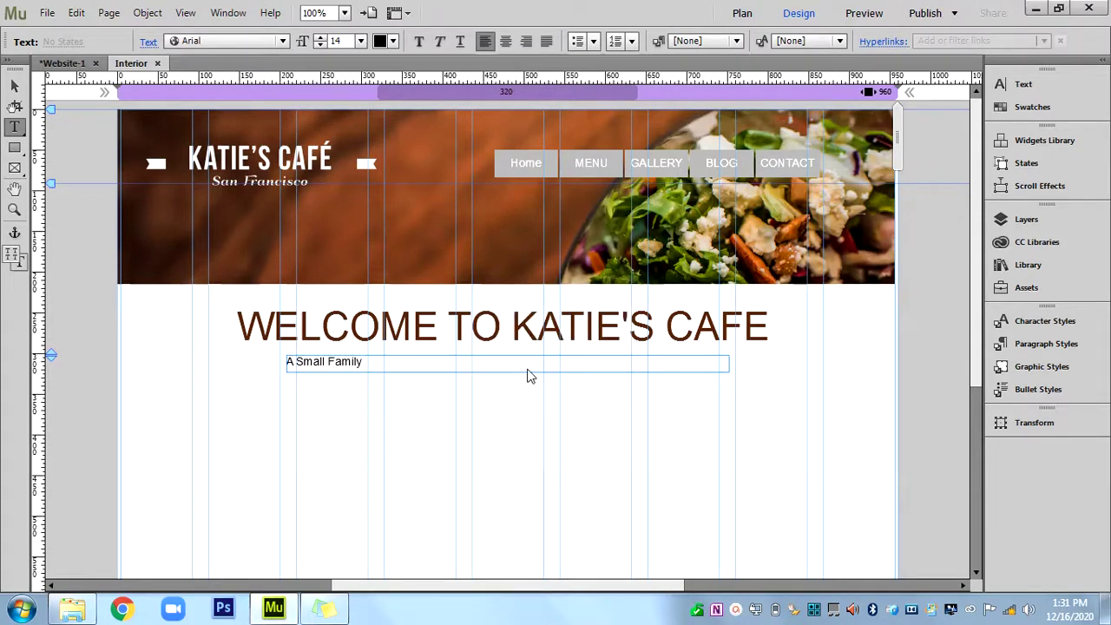
{"action": "type", "text": "-owned chain of cfe"}
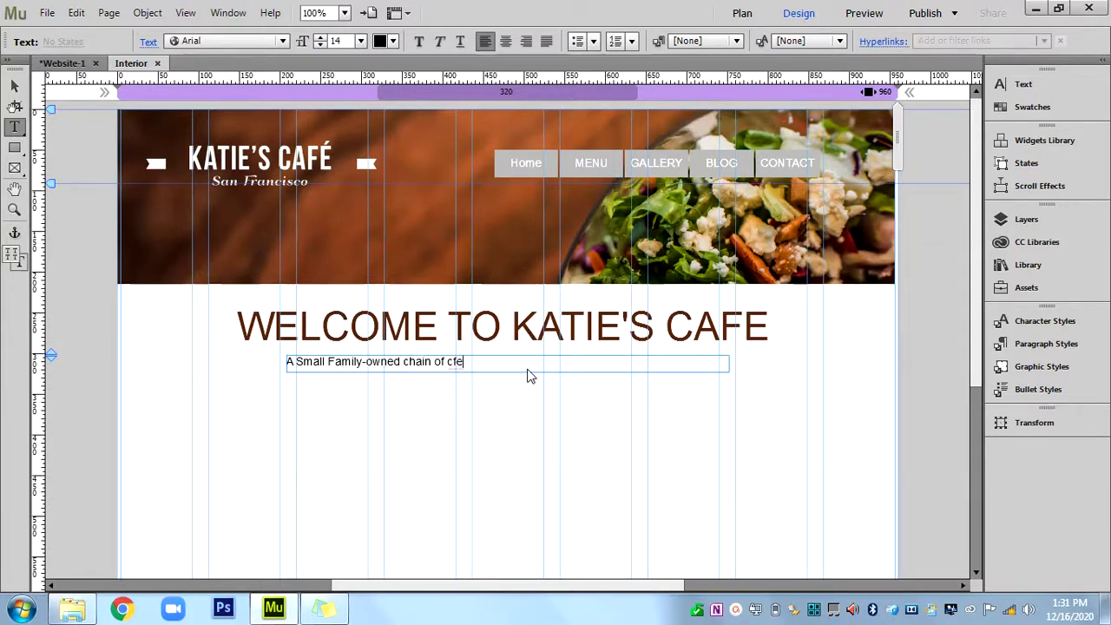
{"action": "type", "text": "s in San Francisco"}
{"action": "key", "text": "BackSpace"}
Check the Add Web Fonts dialog and the standard and system fonts available for the tagline, leaving its font as is.
{"action": "left_click_drag", "start_coordinate": [560, 363], "coordinate": [252, 370]}
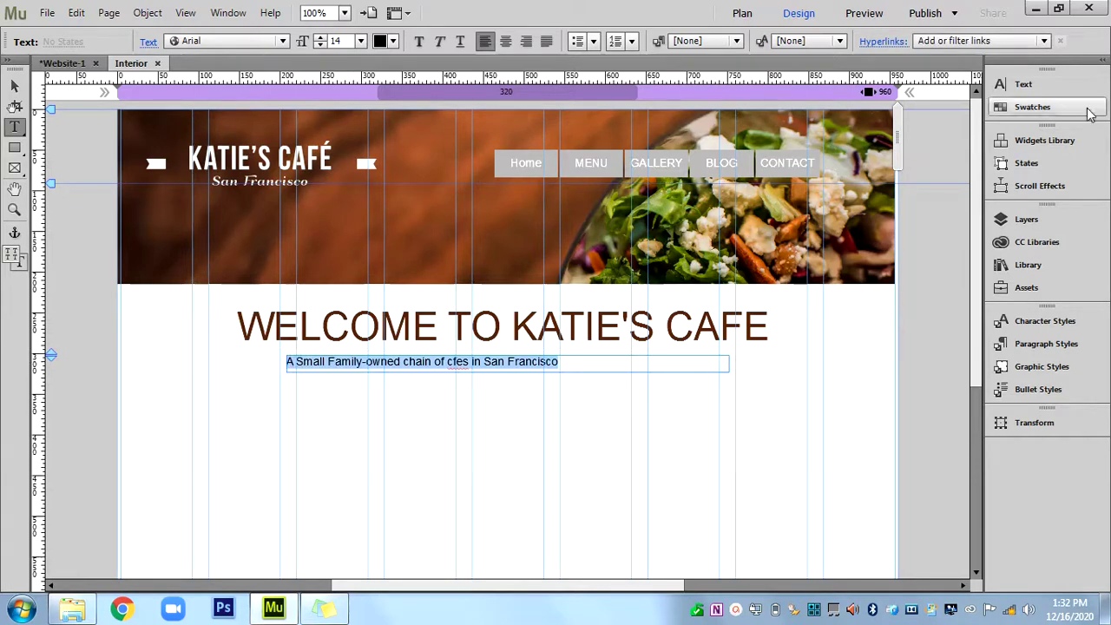
{"action": "left_click", "coordinate": [1042, 86]}
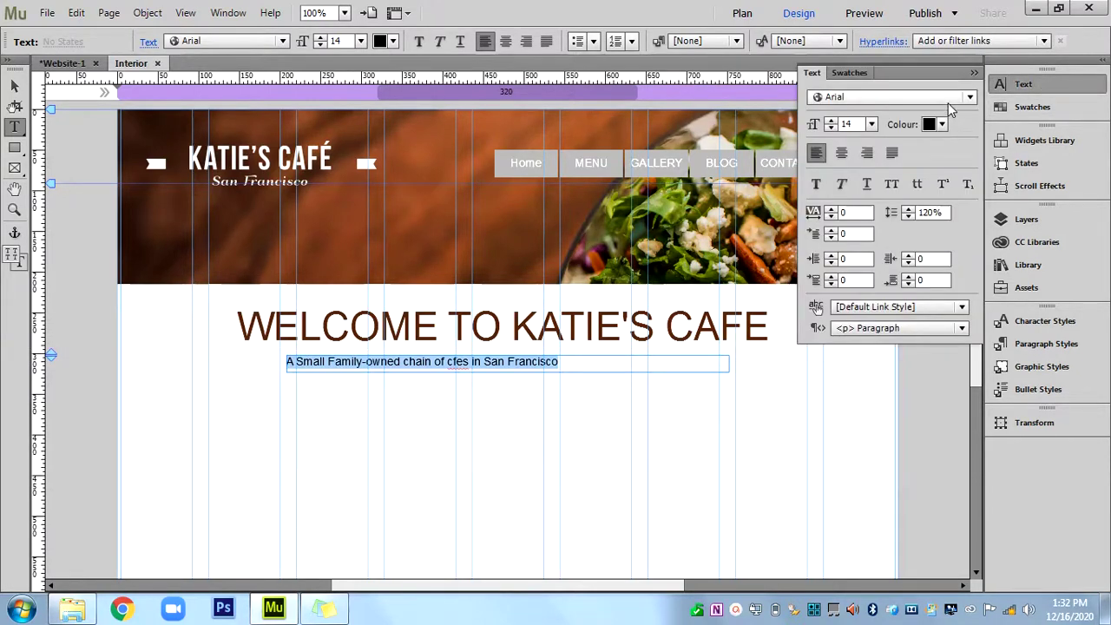
{"action": "left_click", "coordinate": [970, 98]}
{"action": "left_click", "coordinate": [971, 99]}
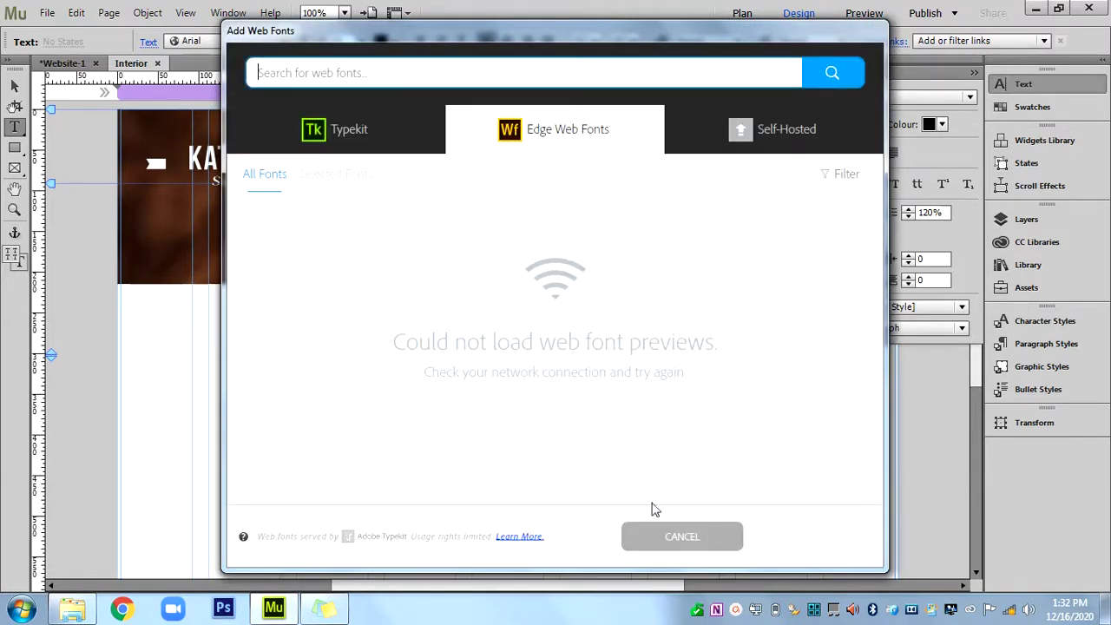
{"action": "left_click", "coordinate": [683, 536]}
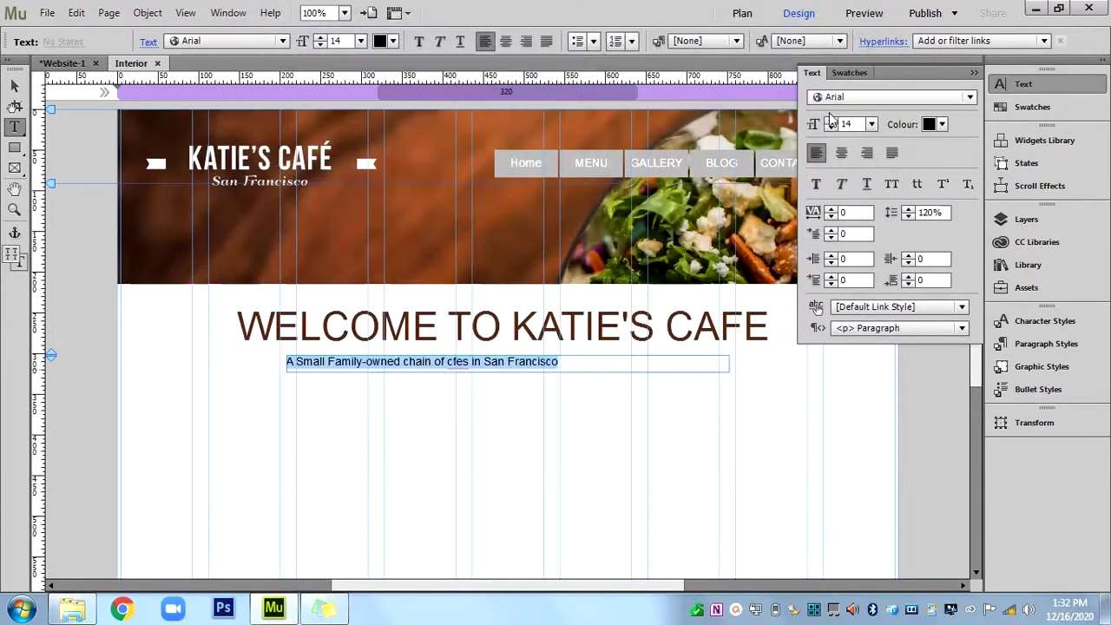
{"action": "left_click", "coordinate": [971, 98]}
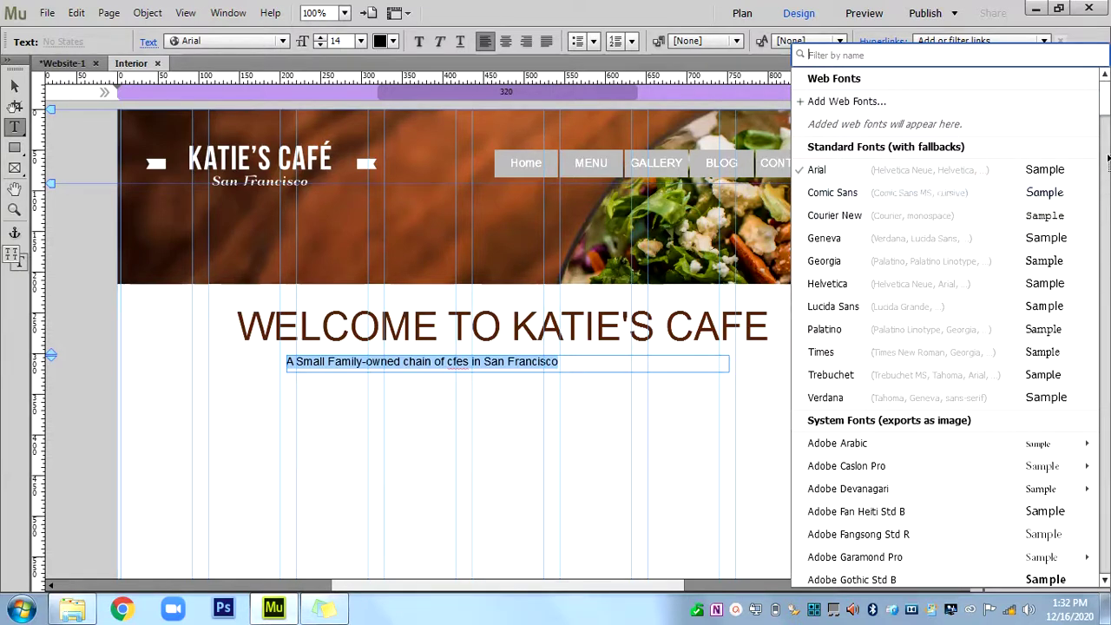
{"action": "mouse_move", "coordinate": [1106, 104]}
{"action": "left_mouse_down"}
{"action": "mouse_move", "coordinate": [1109, 213]}
{"action": "mouse_move", "coordinate": [1106, 91]}
{"action": "left_mouse_up"}
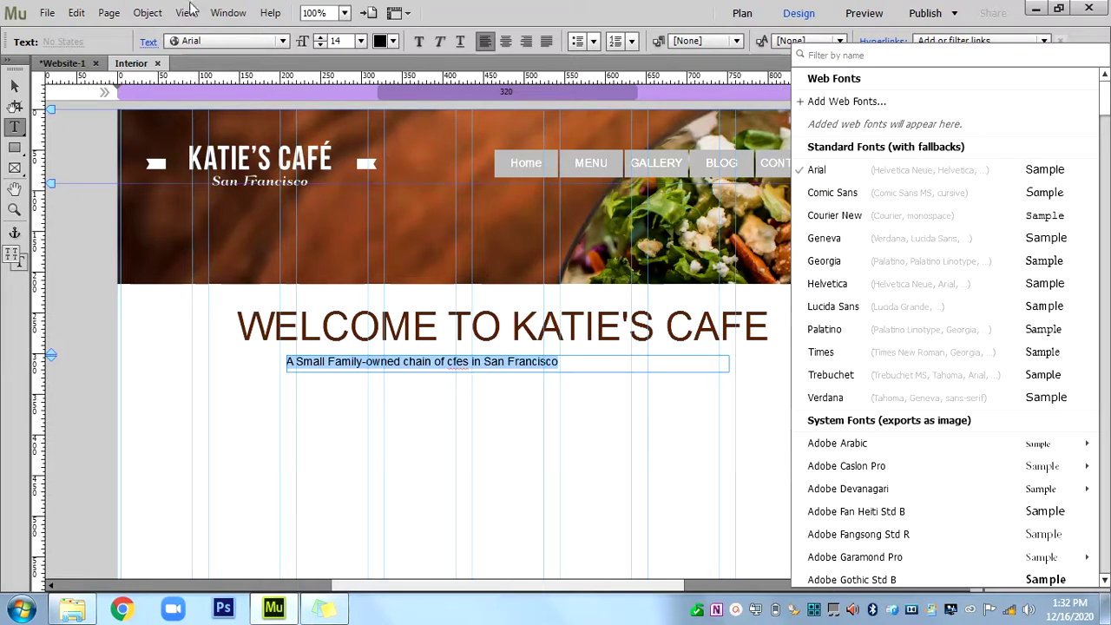
{"action": "left_click", "coordinate": [281, 44]}
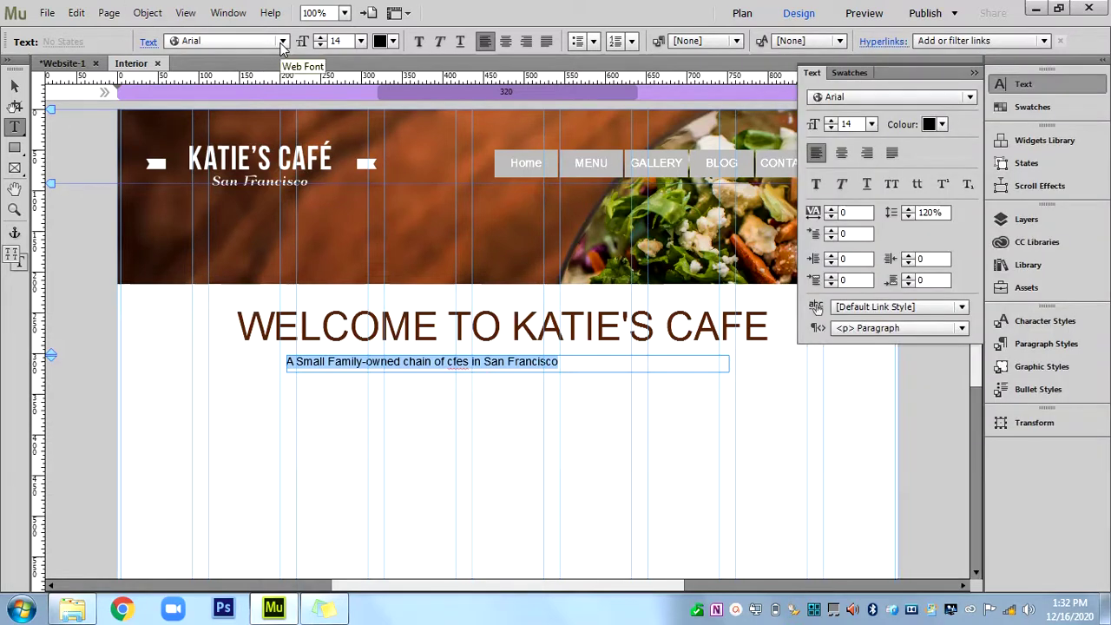
{"action": "left_click", "coordinate": [282, 42]}
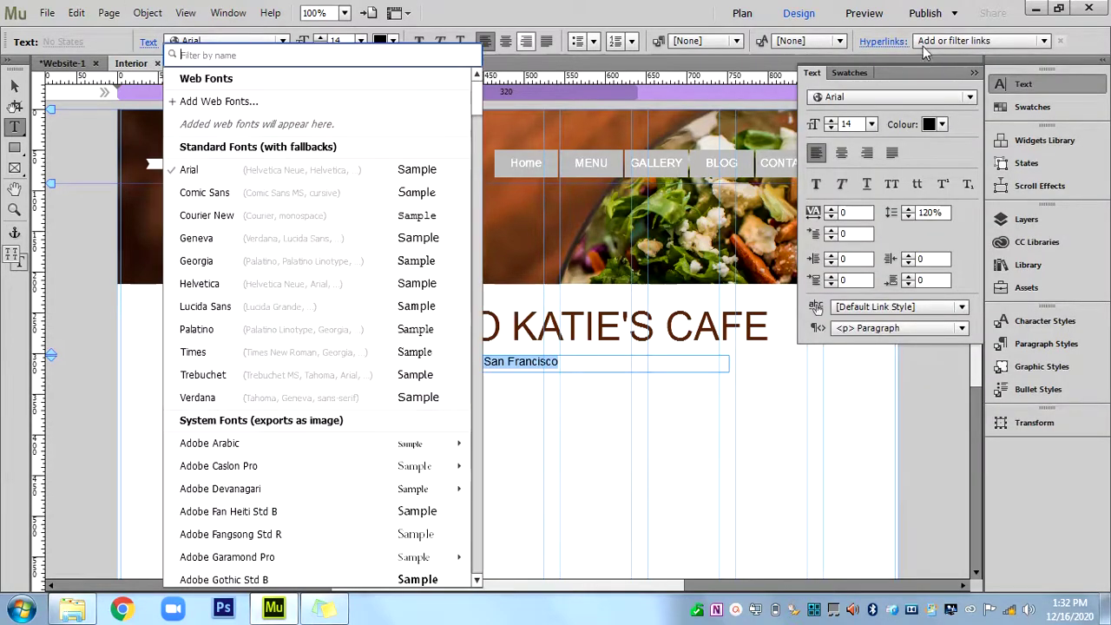
{"action": "left_click", "coordinate": [587, 361]}
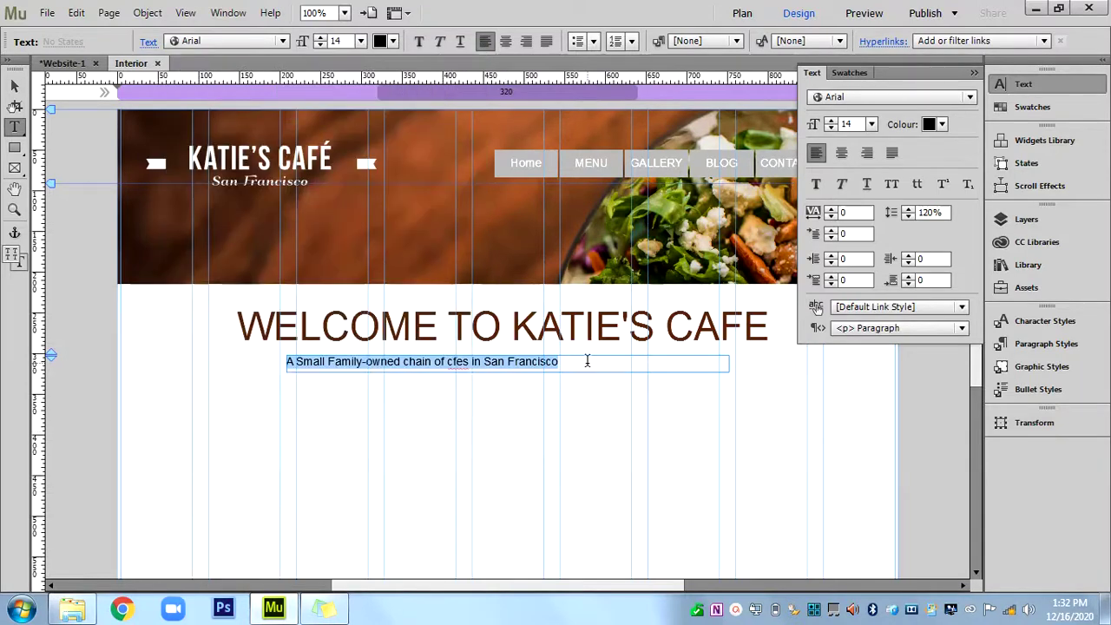
{"action": "left_click", "coordinate": [974, 73]}
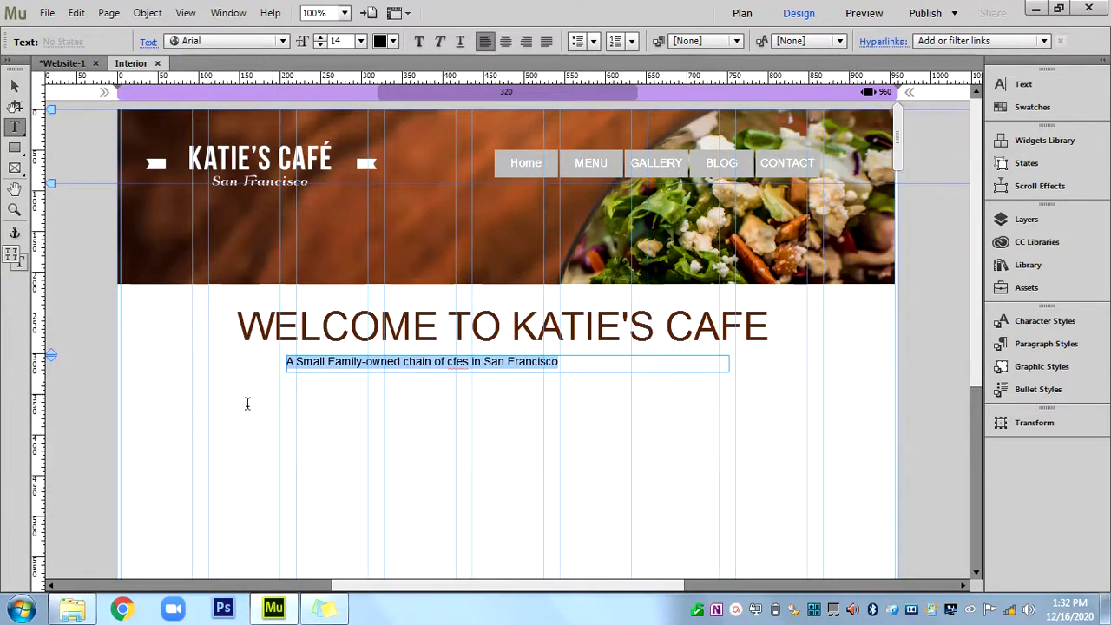
Set the tagline to size 24 and widen its frame to about 611 px so it fits on one line.
{"action": "left_click", "coordinate": [14, 85]}
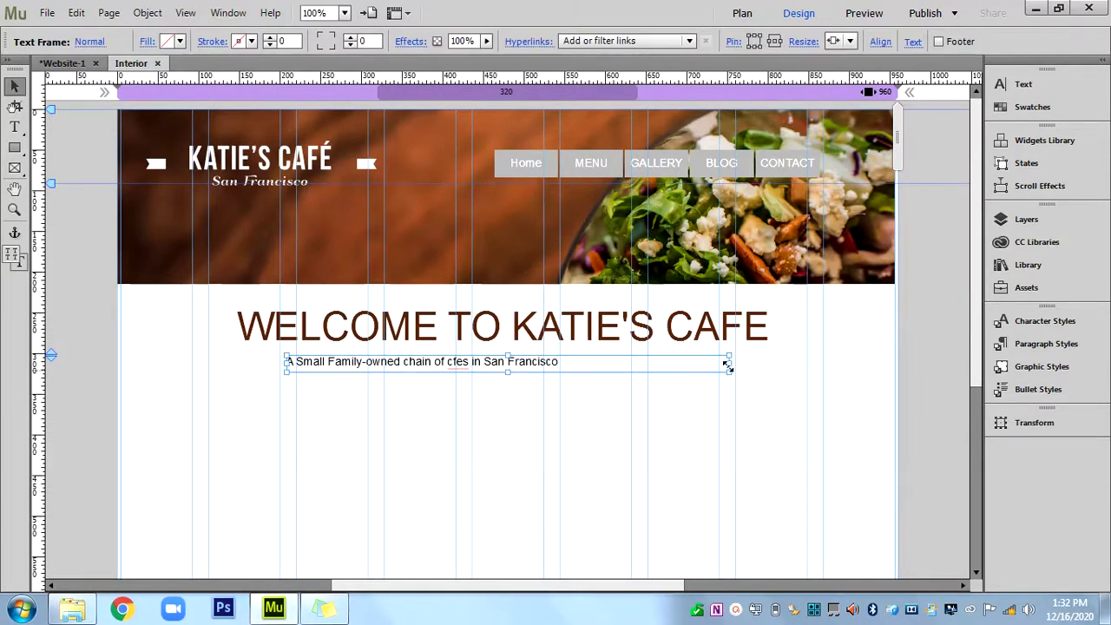
{"action": "left_click_drag", "start_coordinate": [728, 368], "coordinate": [570, 370]}
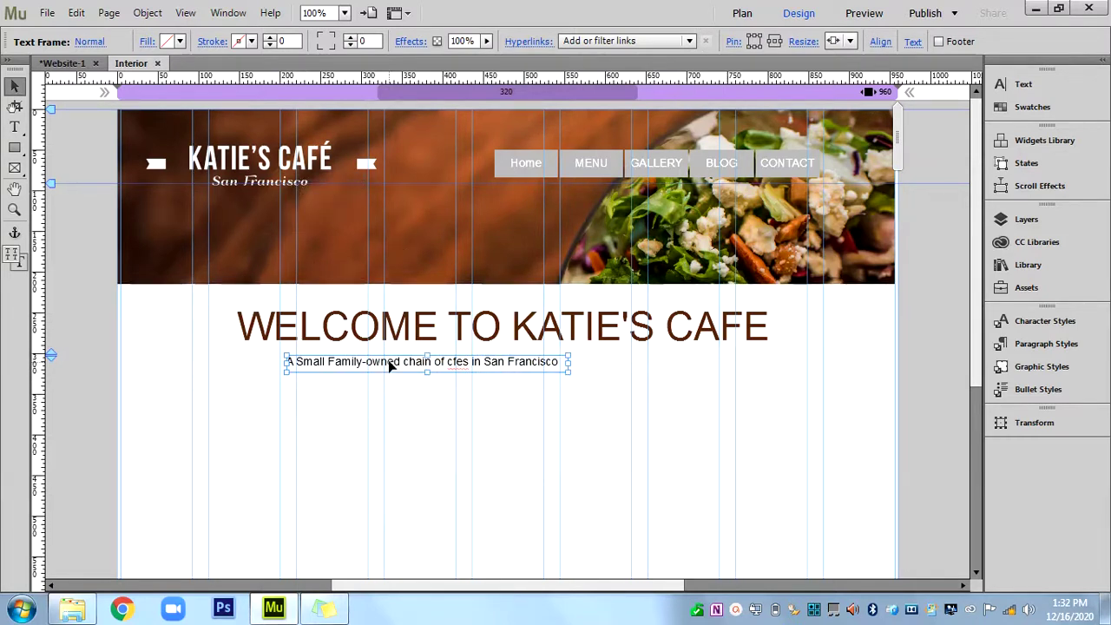
{"action": "left_click", "coordinate": [1011, 85]}
{"action": "left_click", "coordinate": [873, 124]}
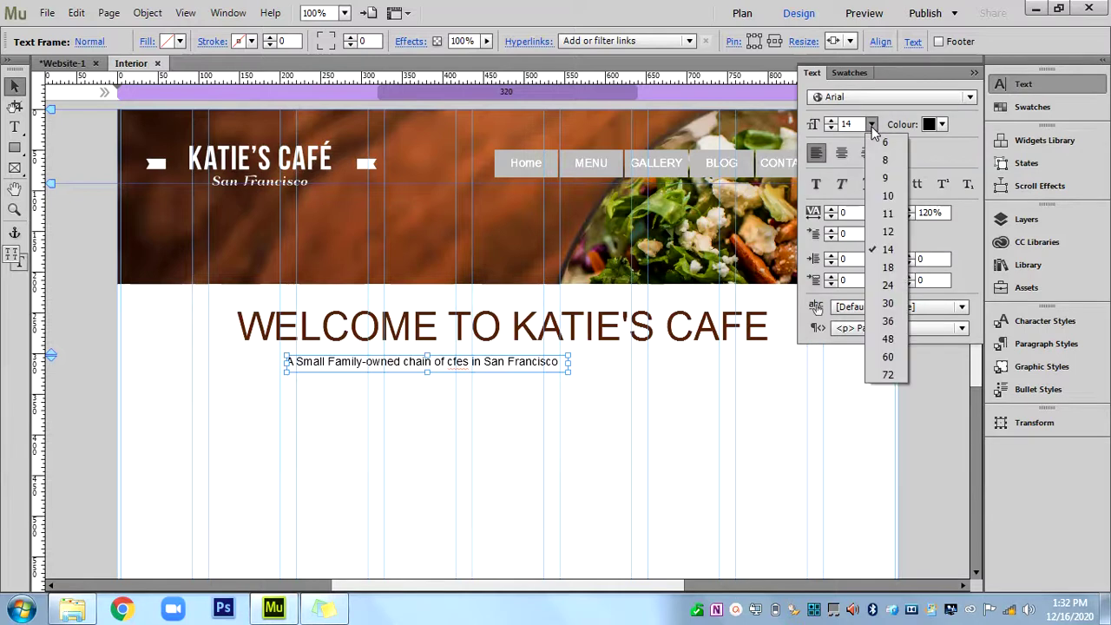
{"action": "left_click", "coordinate": [887, 285]}
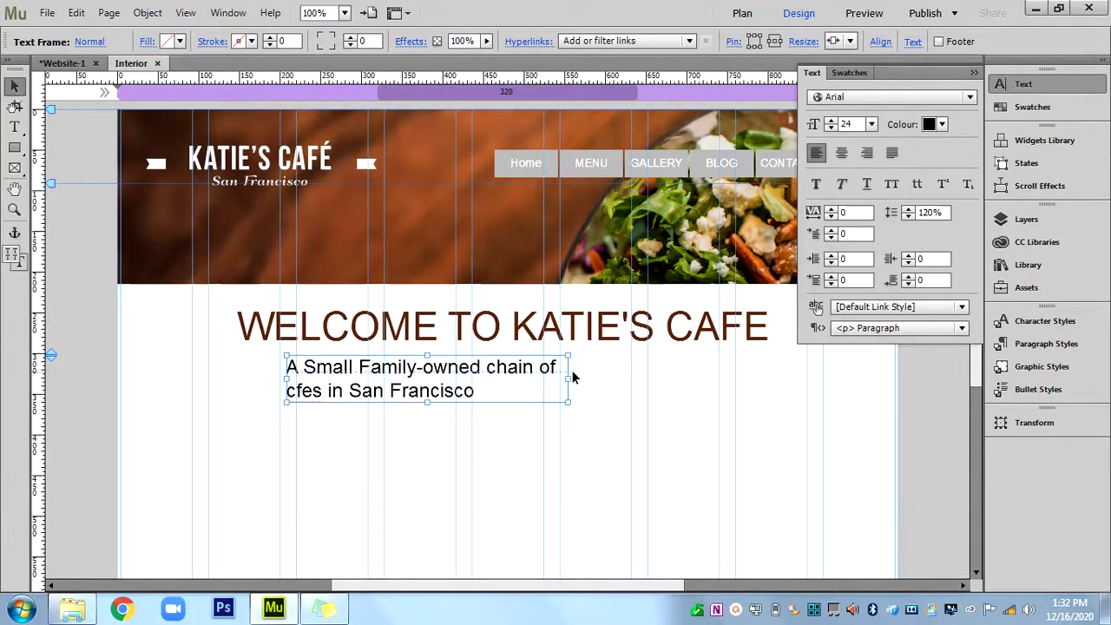
{"action": "left_click_drag", "start_coordinate": [571, 378], "coordinate": [782, 361]}
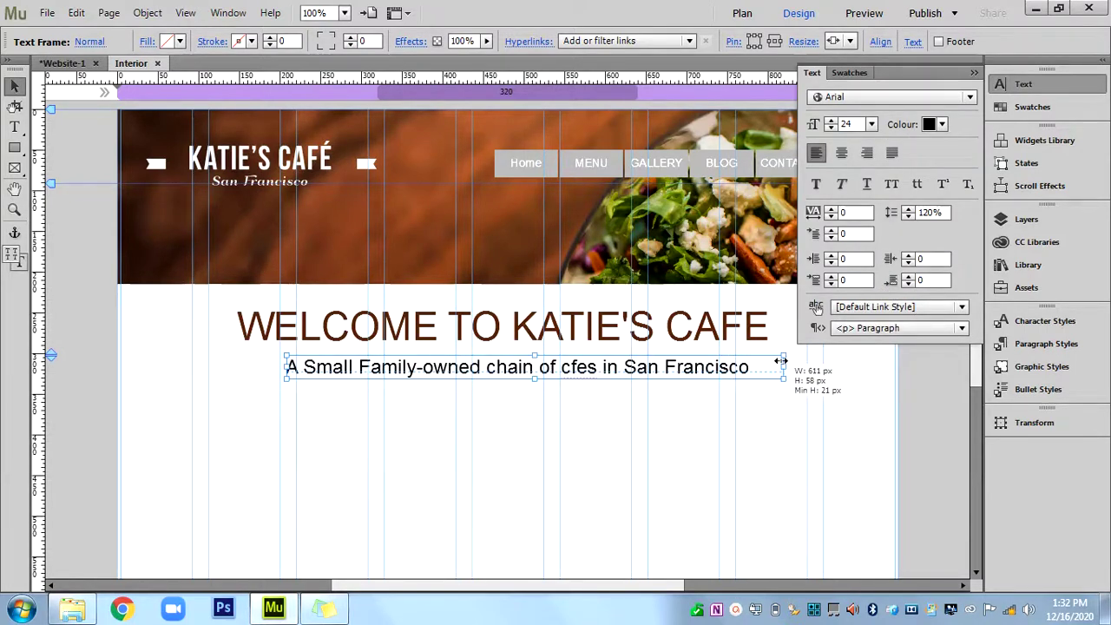
Set the tagline to size 18 and narrow its frame to about 430 px to fit the text.
{"action": "left_click", "coordinate": [872, 124]}
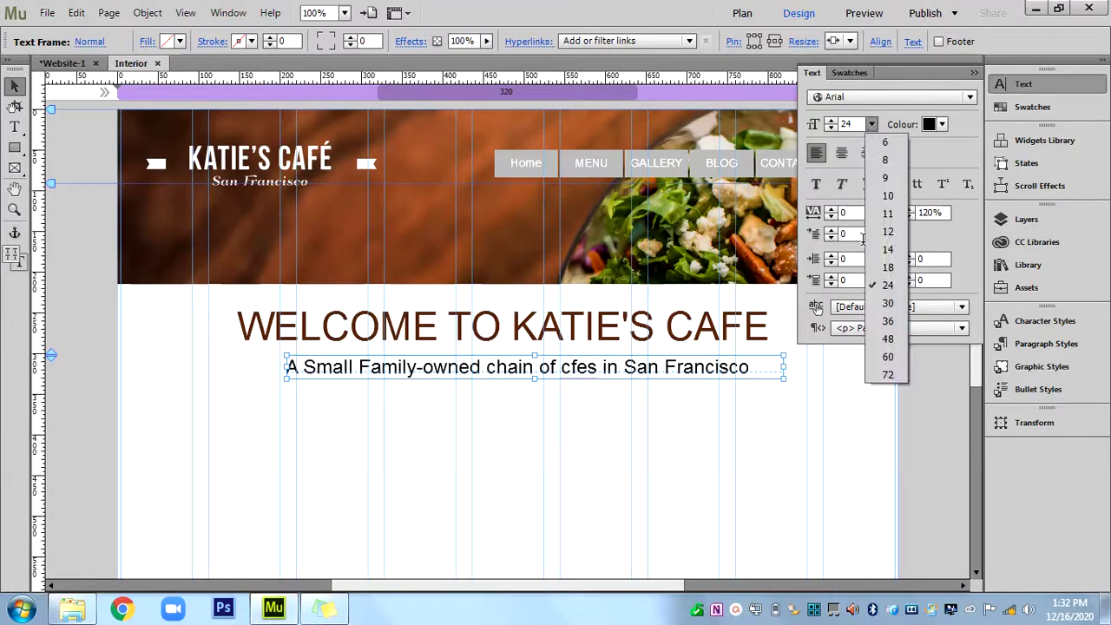
{"action": "left_click", "coordinate": [888, 267]}
{"action": "left_click_drag", "start_coordinate": [785, 366], "coordinate": [639, 374]}
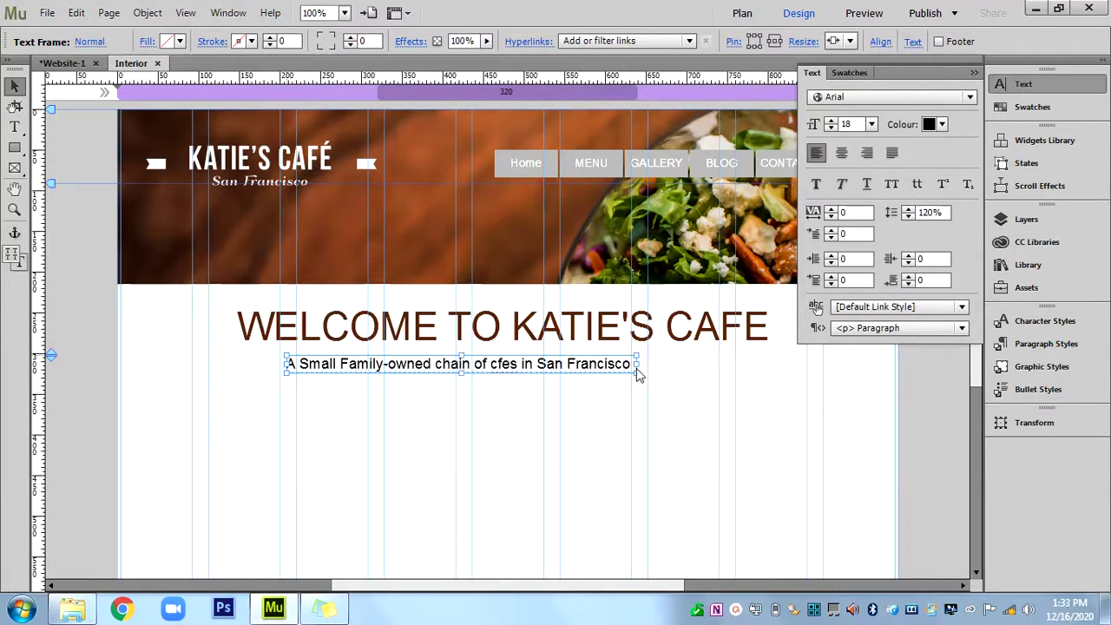
Move the tagline beneath the middle of the welcome heading and style its text as italic, size 16.
{"action": "left_click_drag", "start_coordinate": [382, 364], "coordinate": [459, 370]}
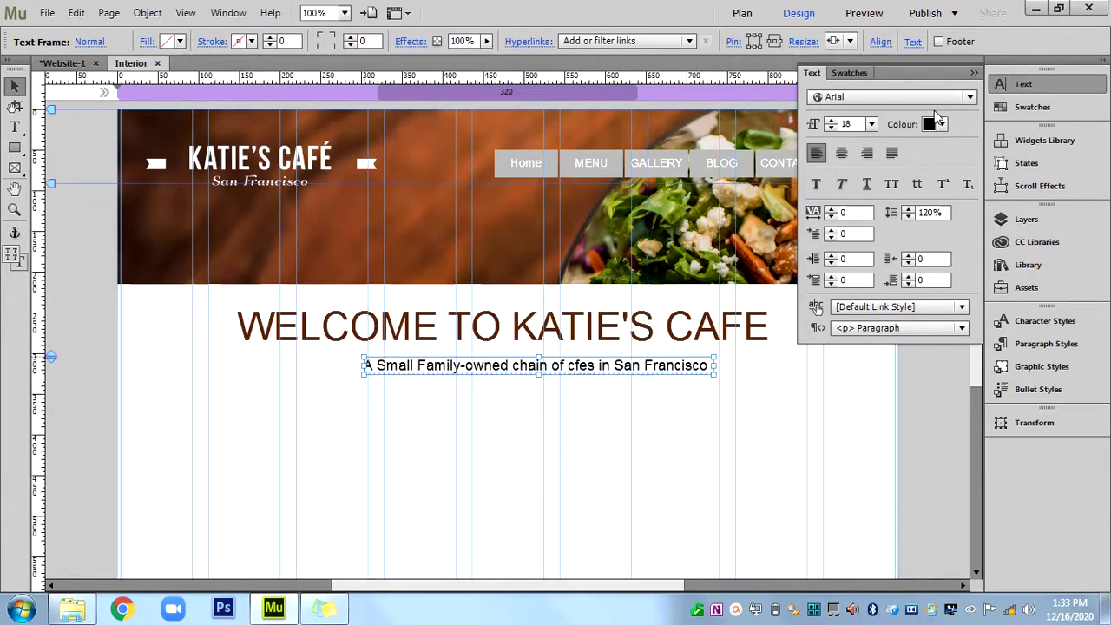
{"action": "left_click", "coordinate": [872, 124]}
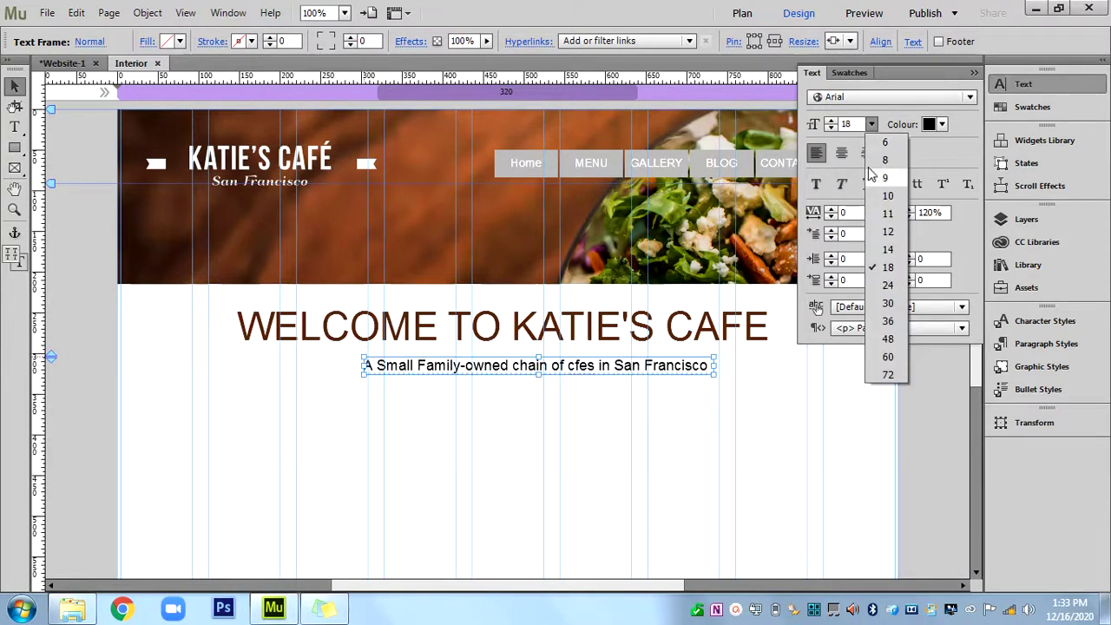
{"action": "left_click", "coordinate": [852, 124]}
{"action": "left_click", "coordinate": [854, 124]}
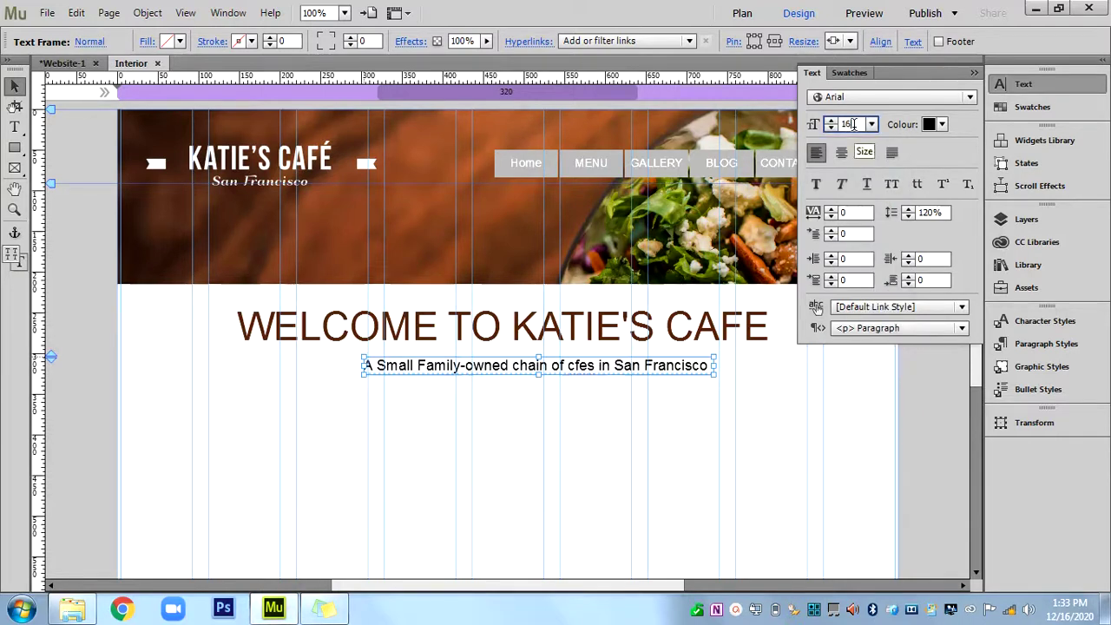
{"action": "type", "text": "16"}
{"action": "key", "text": "Return"}
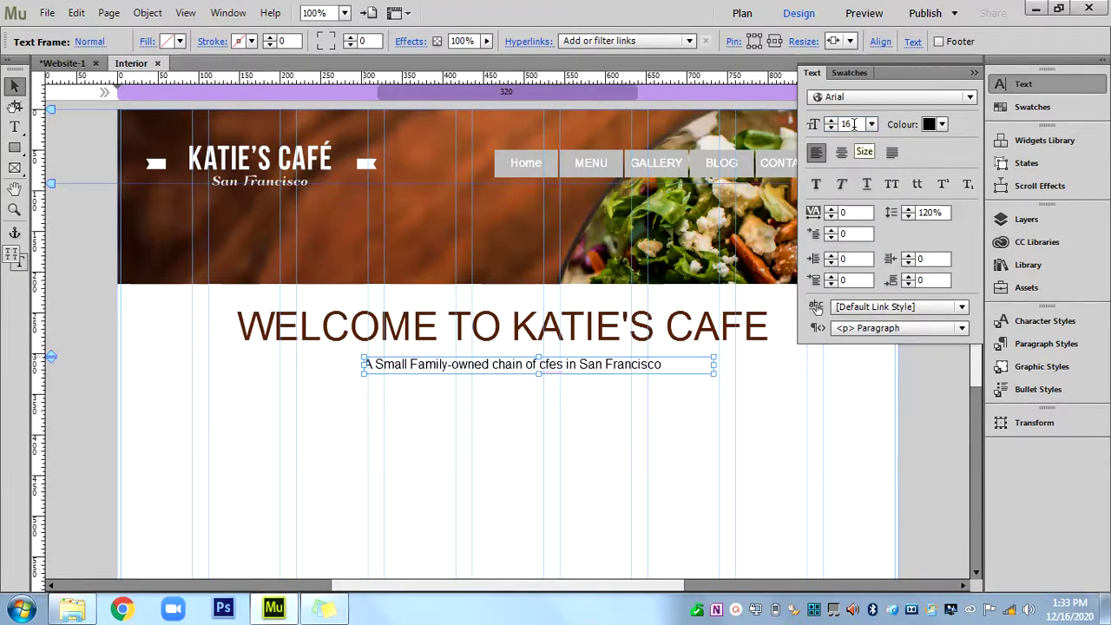
{"action": "left_click", "coordinate": [843, 185]}
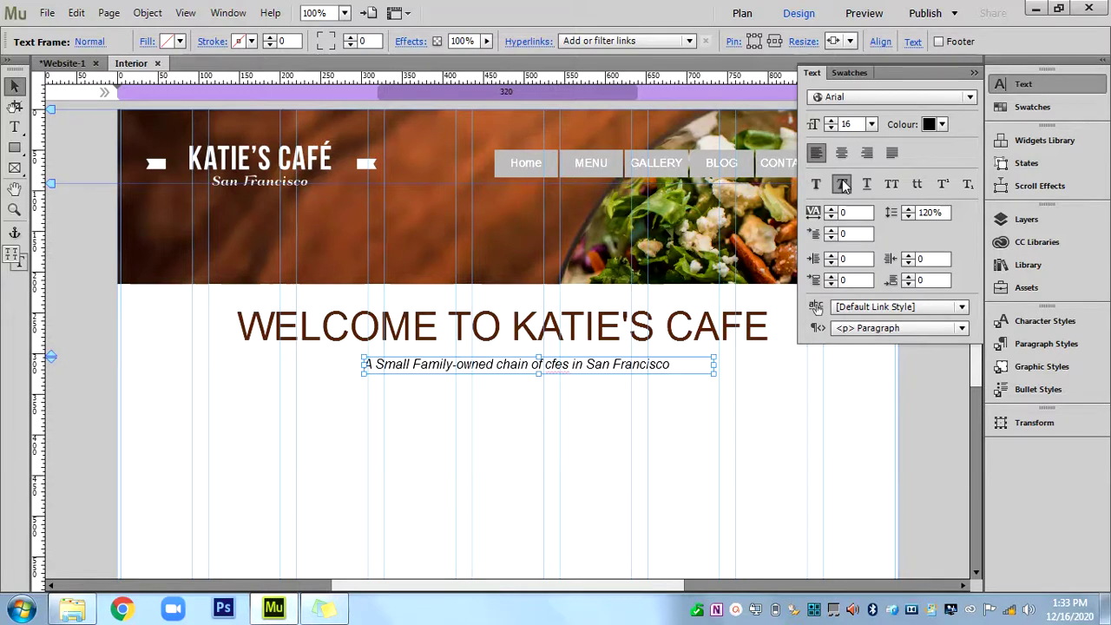
Draw a rectangle about 483 px wide around the tagline at about X 249, Y 296, with no fill.
{"action": "left_click", "coordinate": [14, 148]}
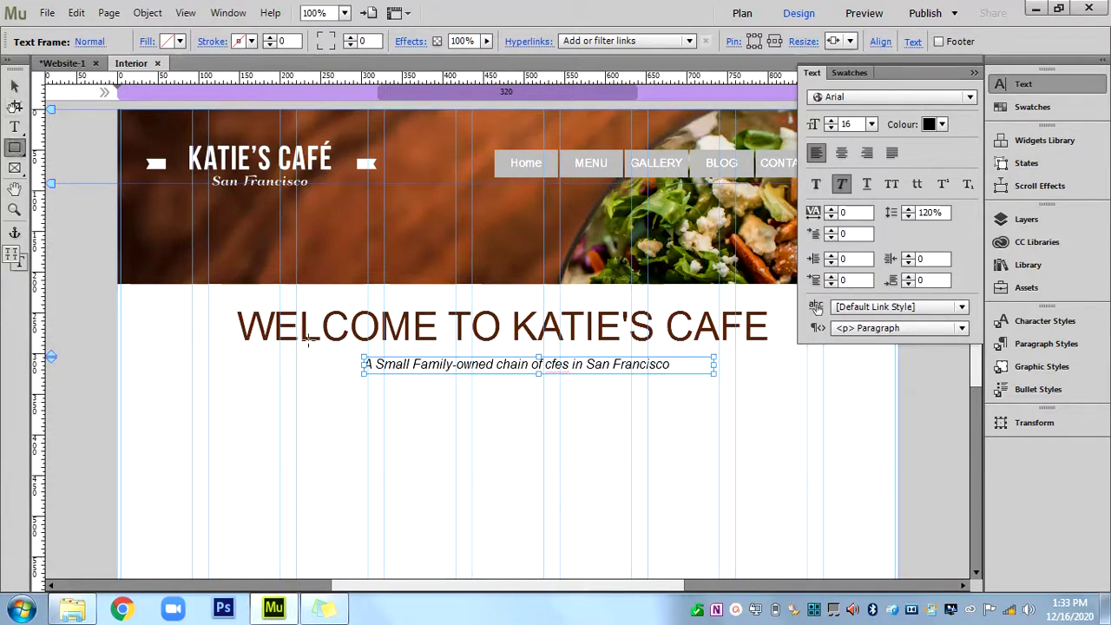
{"action": "mouse_move", "coordinate": [320, 350]}
{"action": "left_mouse_down"}
{"action": "mouse_move", "coordinate": [457, 379]}
{"action": "mouse_move", "coordinate": [850, 412]}
{"action": "mouse_move", "coordinate": [713, 380]}
{"action": "left_mouse_up"}
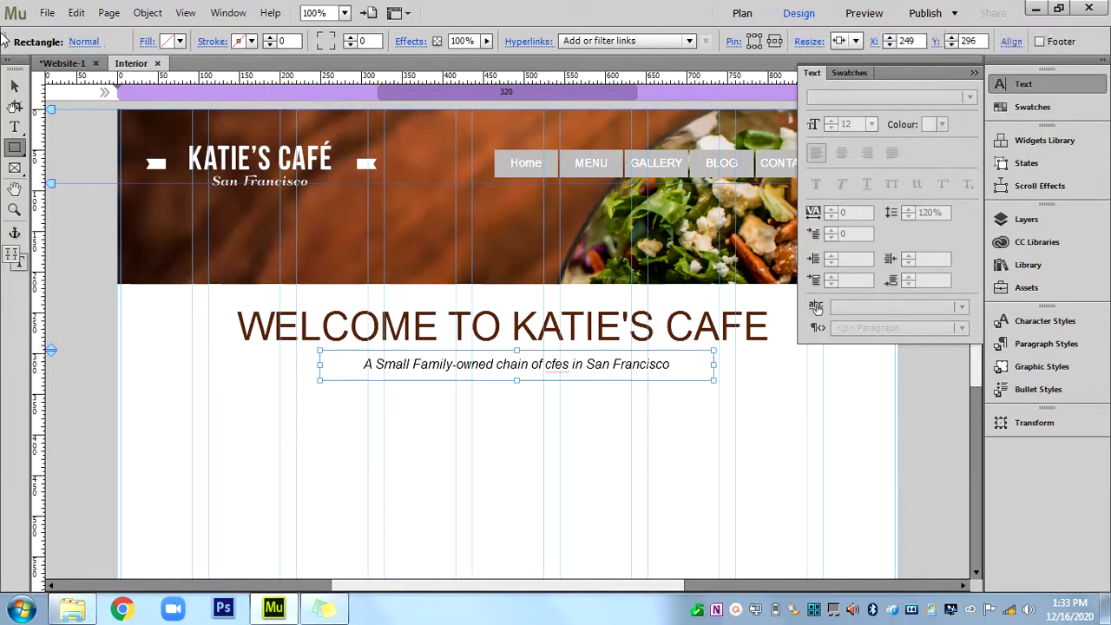
{"action": "left_click", "coordinate": [179, 43]}
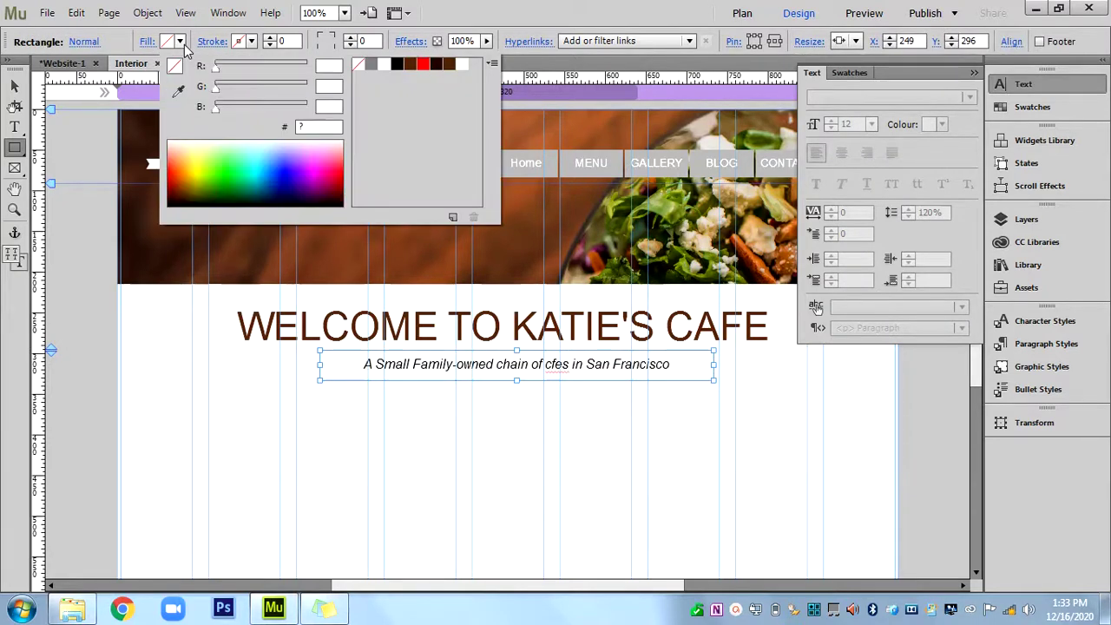
{"action": "left_click", "coordinate": [423, 65]}
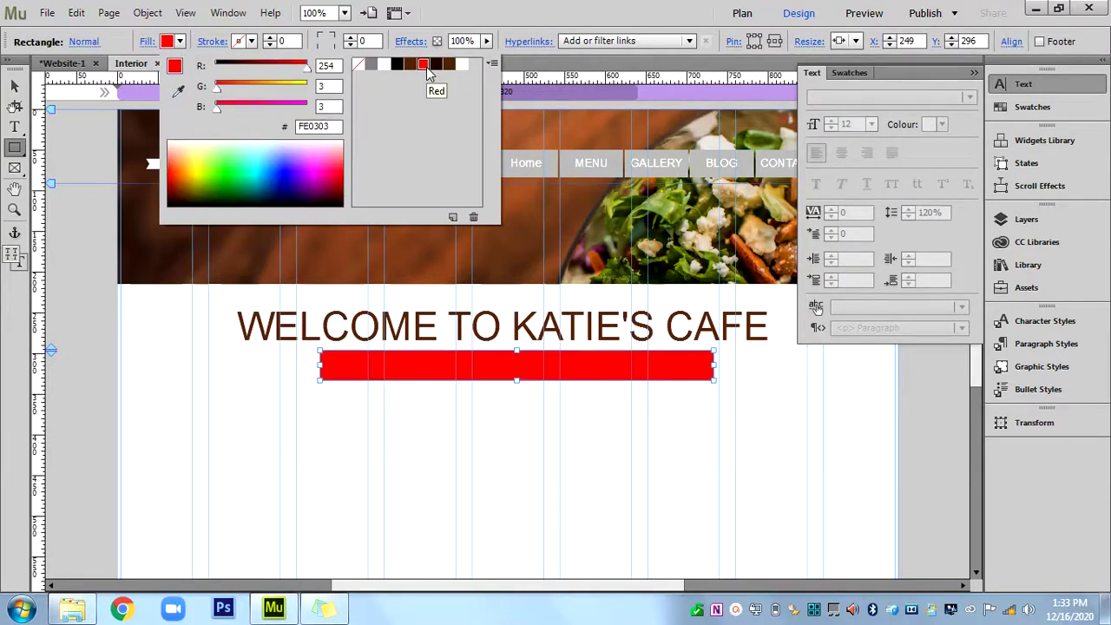
{"action": "left_click", "coordinate": [357, 66]}
Give the tagline's rectangle a 1 px brown stroke in colour 562D0F.
{"action": "left_click", "coordinate": [251, 41]}
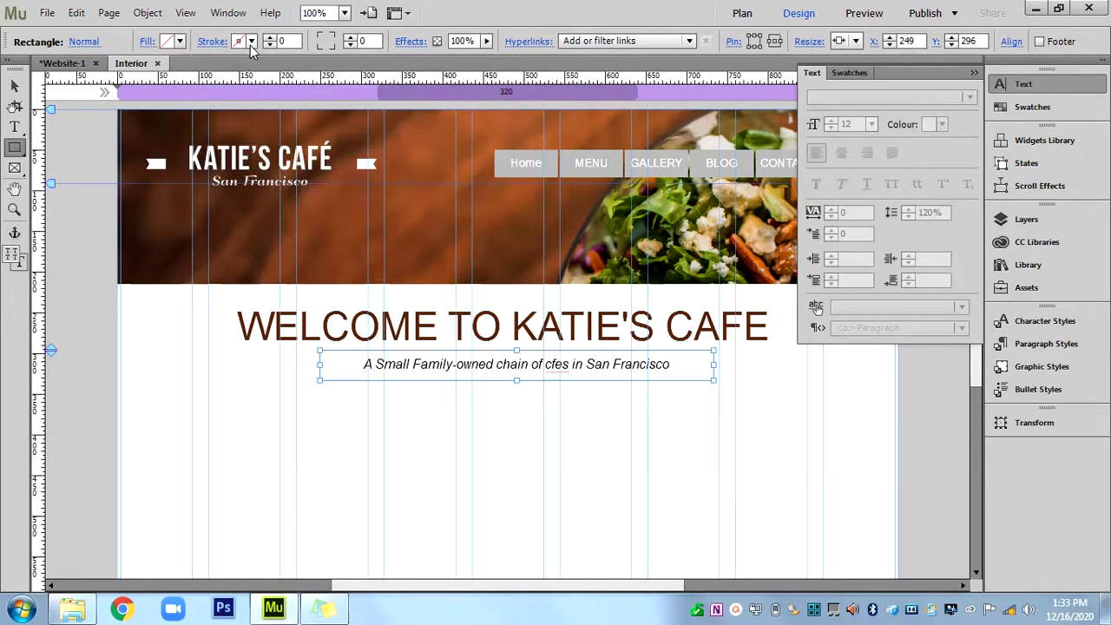
{"action": "left_click", "coordinate": [251, 41]}
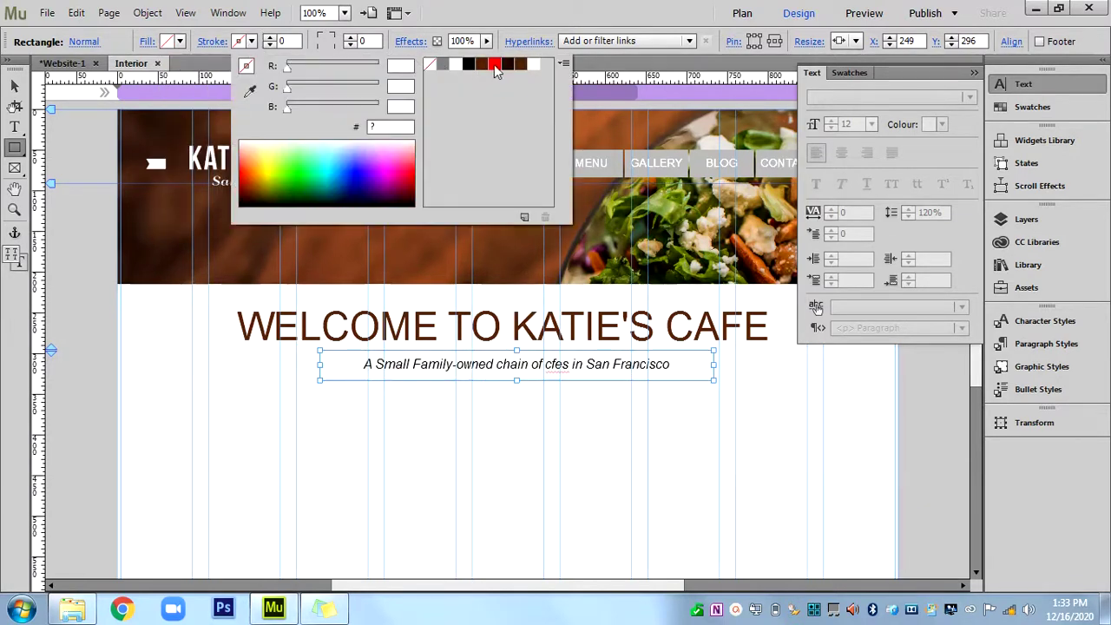
{"action": "left_click", "coordinate": [495, 66]}
{"action": "left_click", "coordinate": [483, 66]}
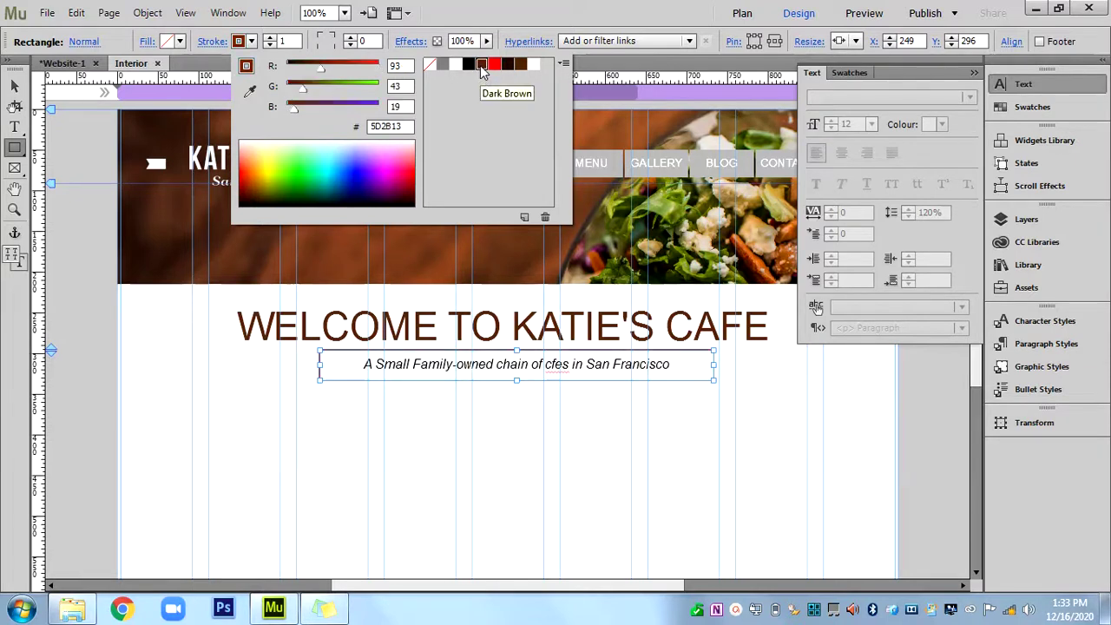
{"action": "left_click", "coordinate": [521, 65]}
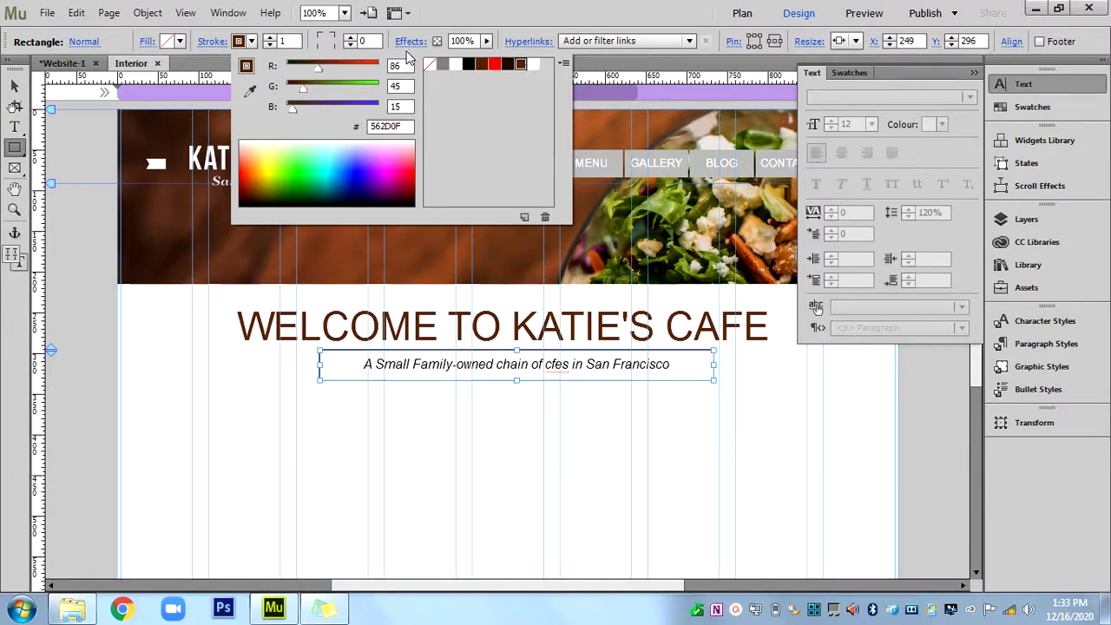
{"action": "left_click", "coordinate": [14, 90]}
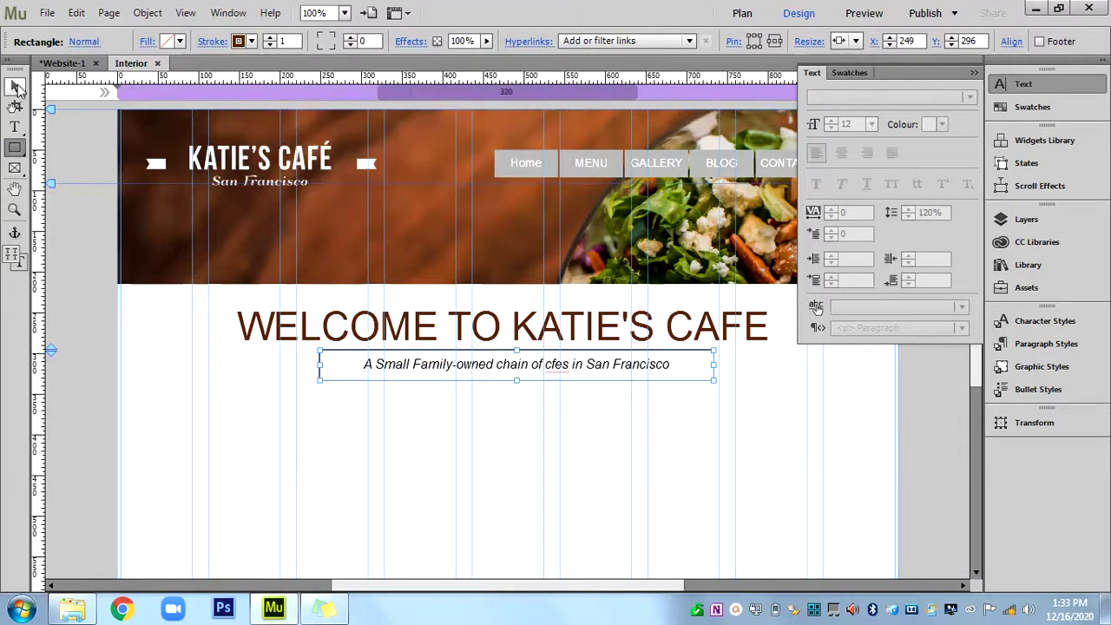
{"action": "left_click", "coordinate": [974, 73]}
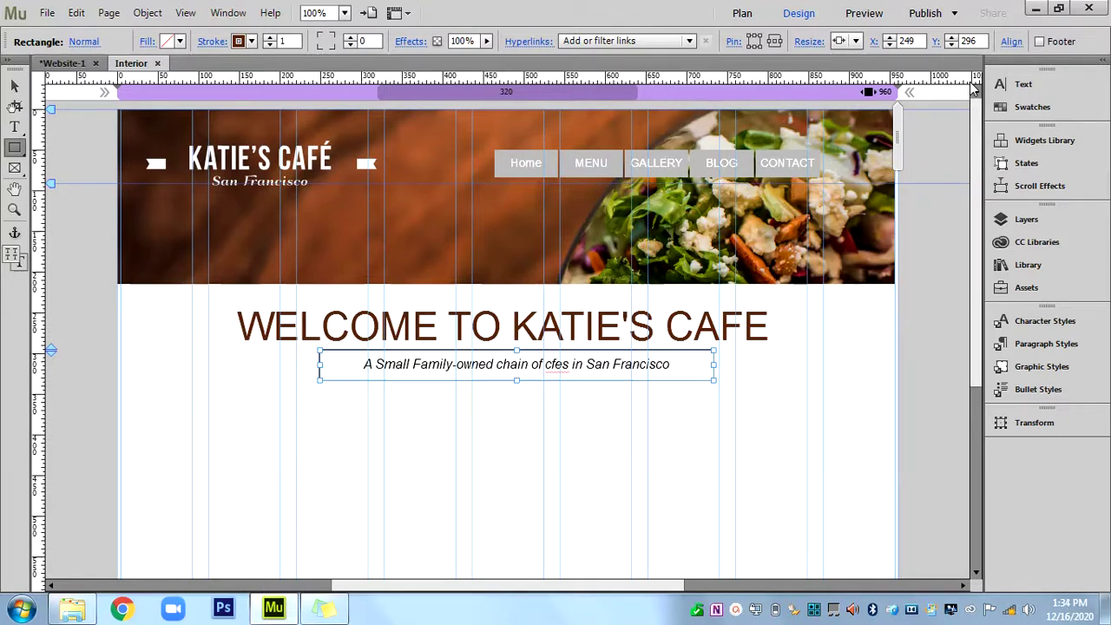
{"action": "left_click", "coordinate": [15, 86]}
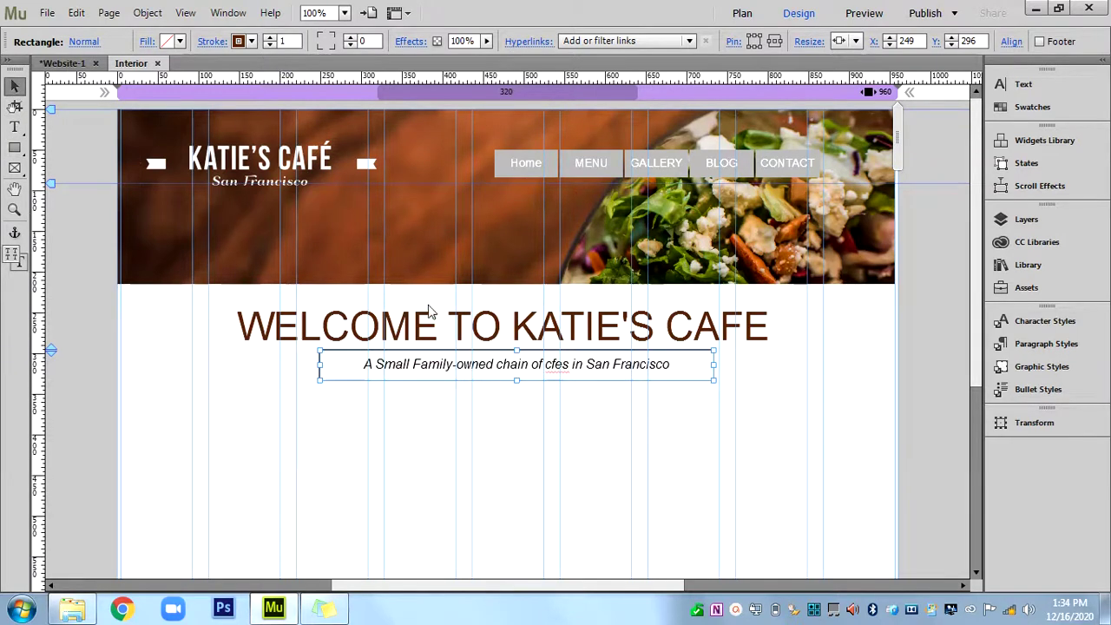
{"action": "left_click", "coordinate": [432, 396]}
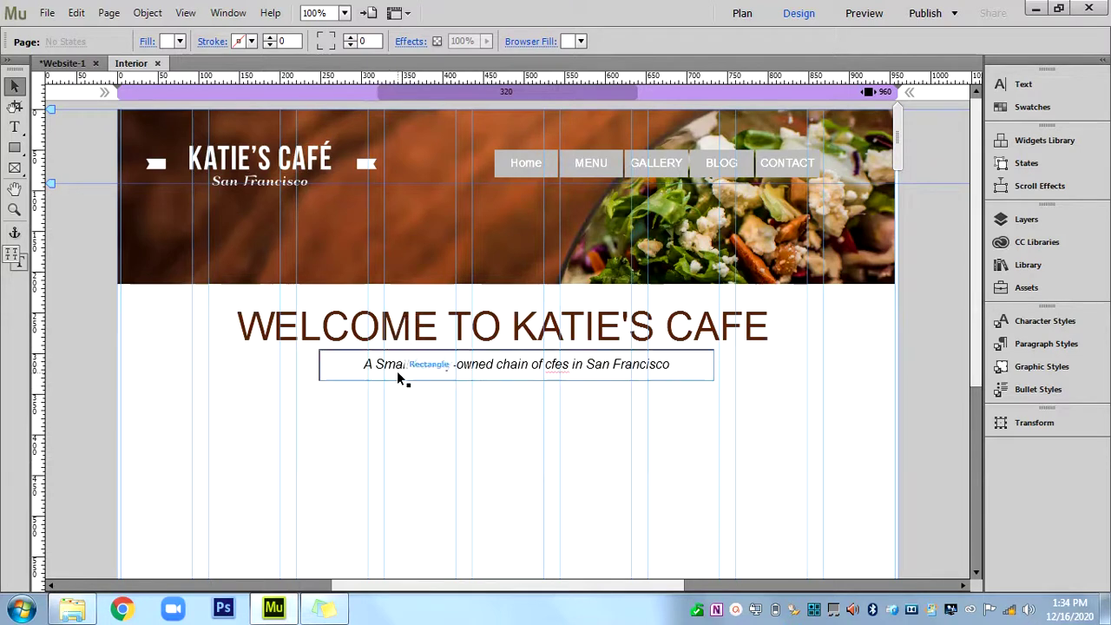
{"action": "left_click", "coordinate": [15, 148]}
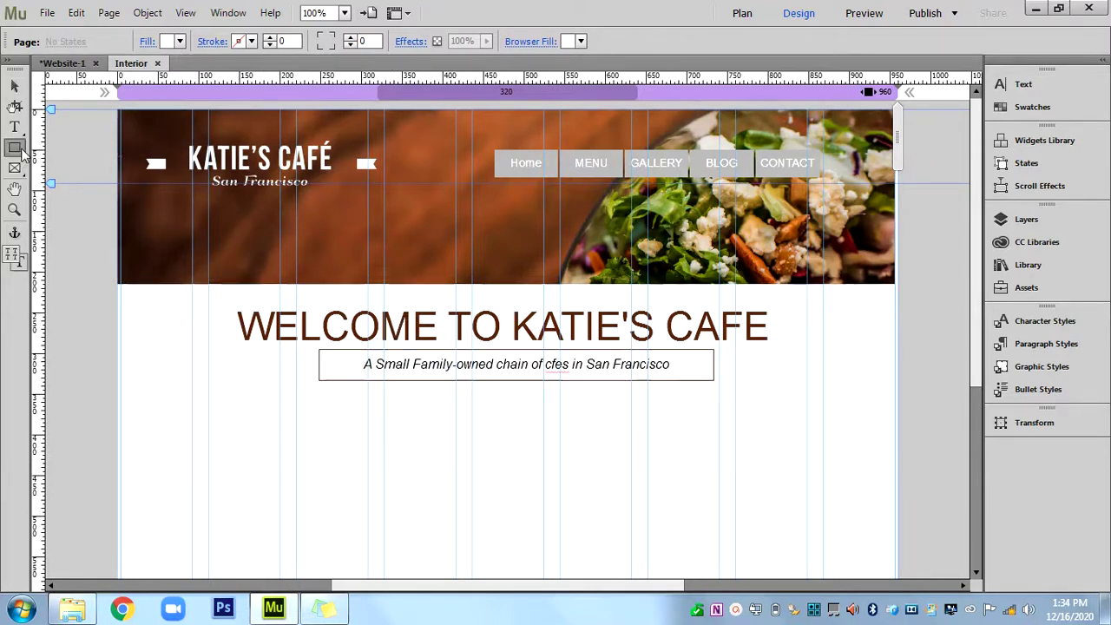
{"action": "left_click_drag", "start_coordinate": [269, 410], "coordinate": [523, 473]}
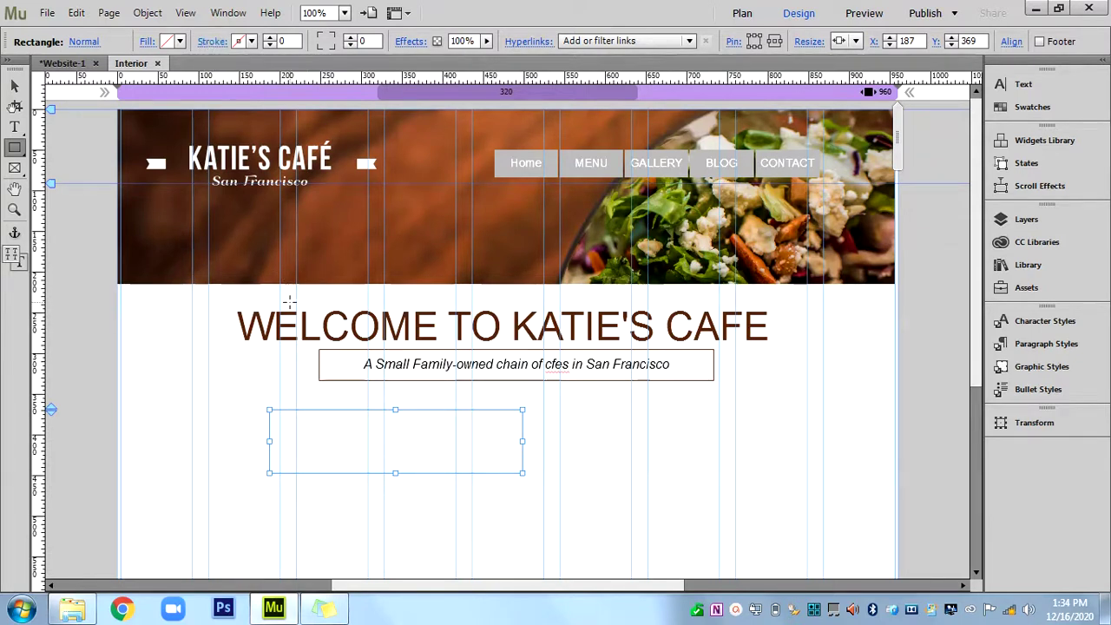
{"action": "key", "text": "Delete"}
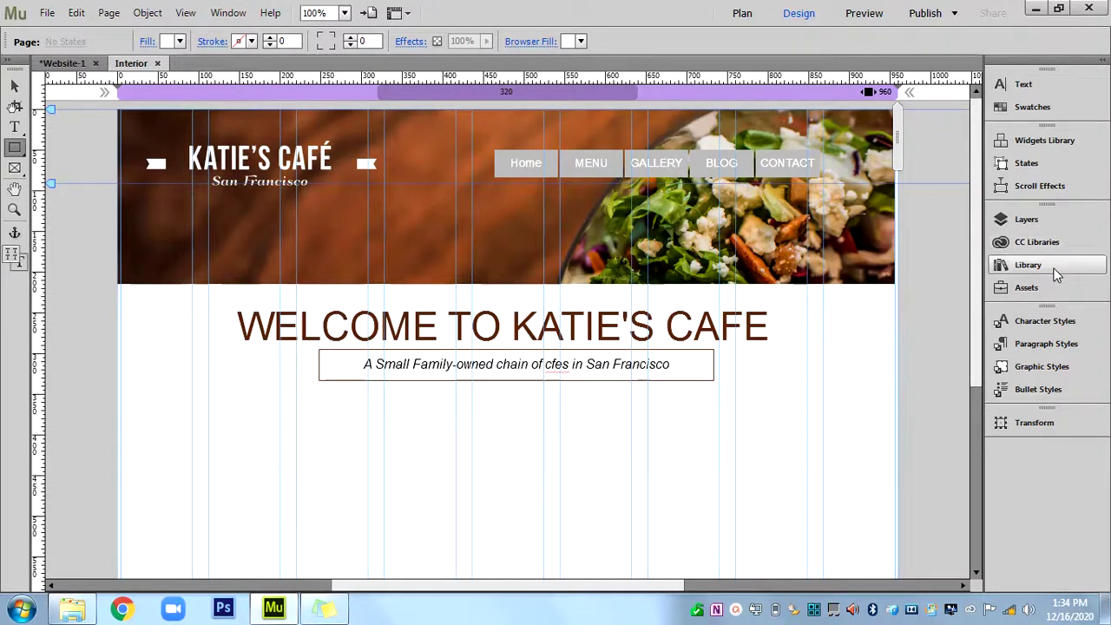
Open the Library and select the separator dingbat item in the Katies v3 folder.
{"action": "left_click", "coordinate": [230, 13]}
{"action": "left_click", "coordinate": [260, 348]}
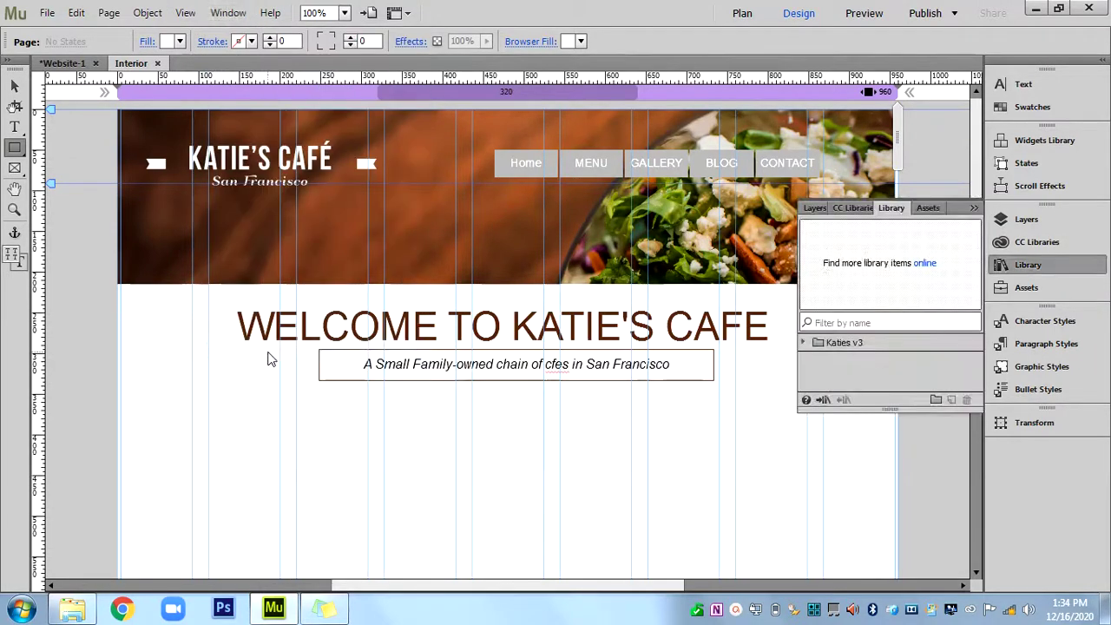
{"action": "left_click", "coordinate": [854, 342]}
{"action": "left_click", "coordinate": [803, 342]}
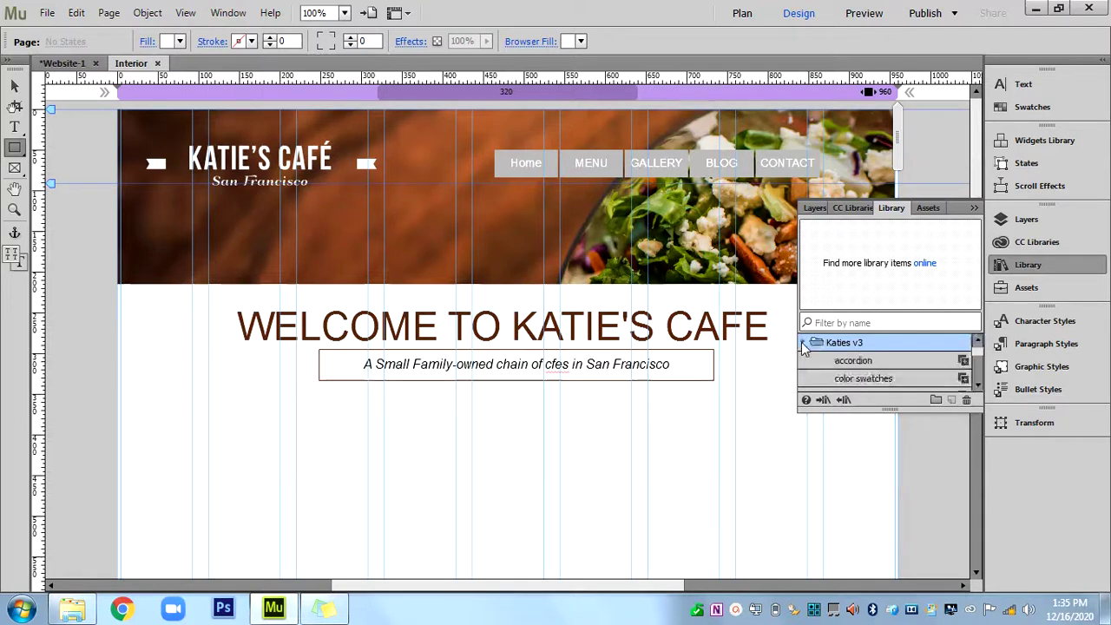
{"action": "left_click", "coordinate": [978, 386]}
{"action": "left_click", "coordinate": [978, 386]}
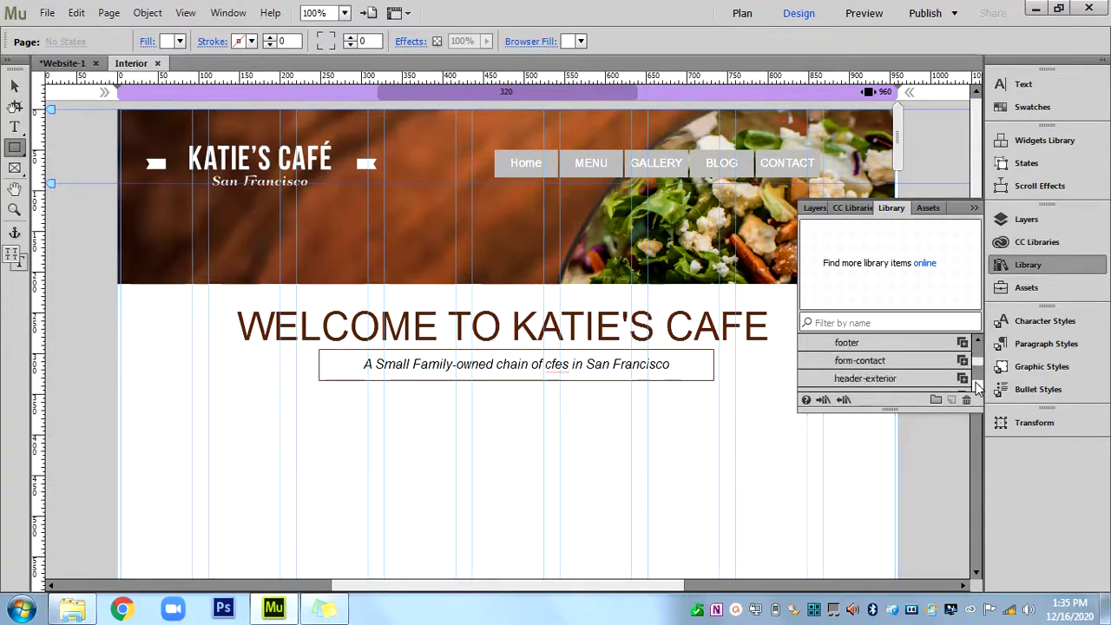
{"action": "left_click", "coordinate": [978, 387]}
{"action": "left_click", "coordinate": [978, 386]}
{"action": "left_click", "coordinate": [978, 387]}
{"action": "left_click", "coordinate": [977, 387]}
{"action": "left_click", "coordinate": [978, 387]}
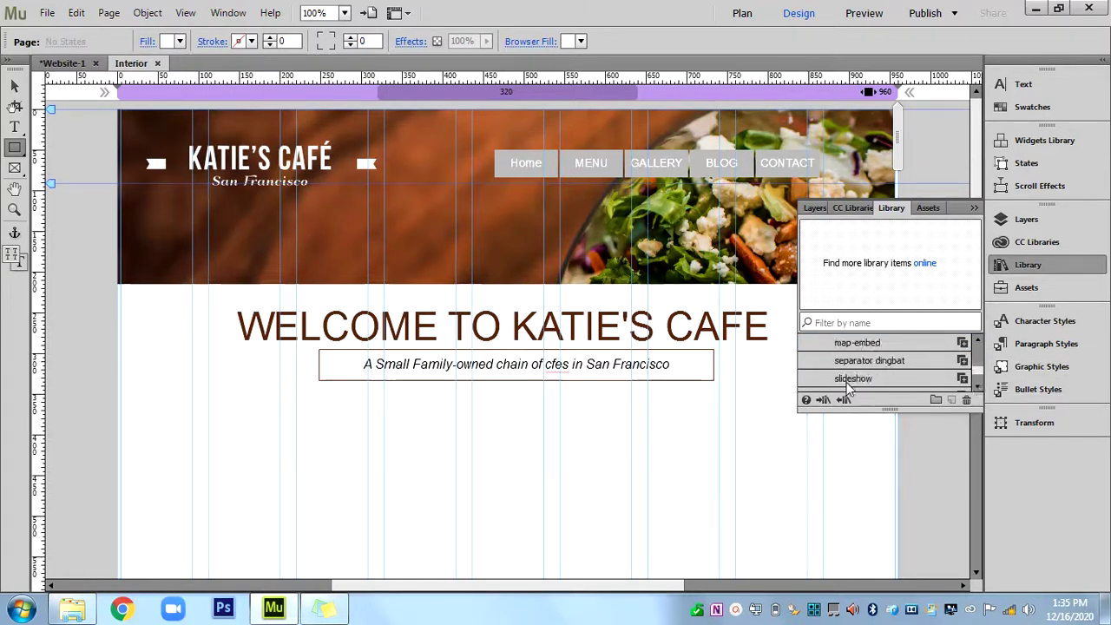
{"action": "left_click", "coordinate": [893, 361]}
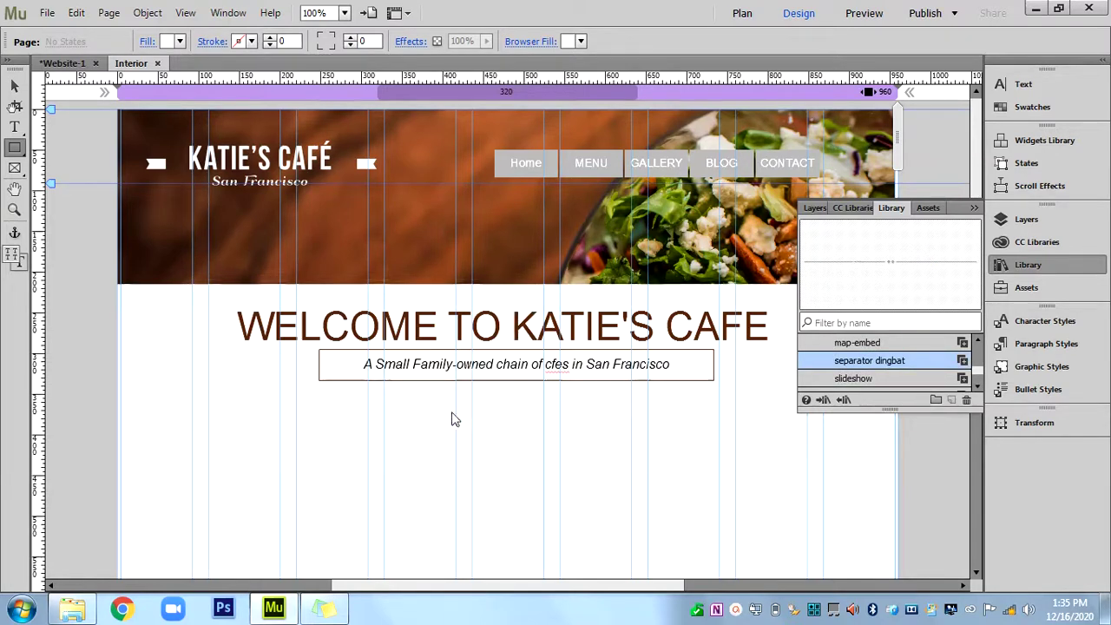
Place the separator dingbat on the page and position it below the tagline's rectangle, spanning the page width.
{"action": "left_click", "coordinate": [749, 133]}
{"action": "left_click_drag", "start_coordinate": [885, 273], "coordinate": [430, 408]}
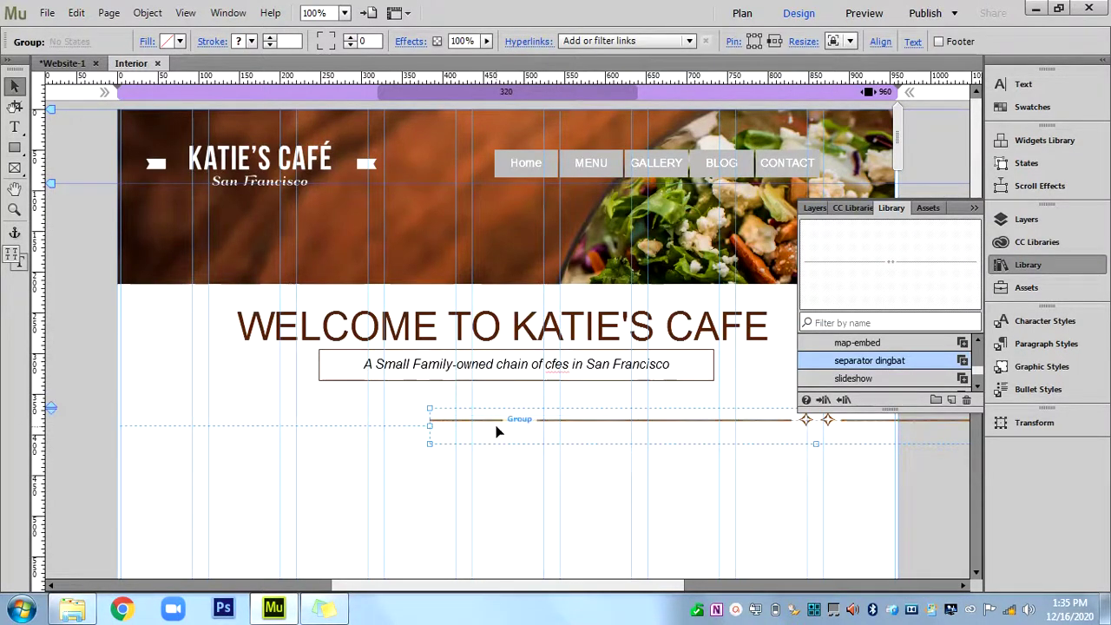
{"action": "left_click_drag", "start_coordinate": [498, 429], "coordinate": [148, 419]}
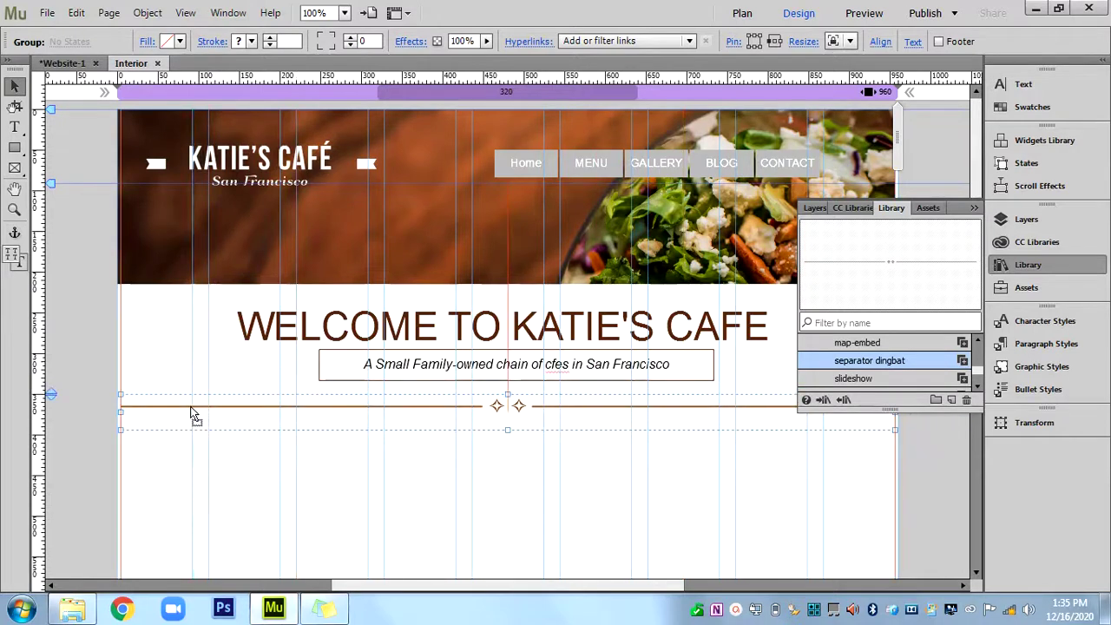
{"action": "left_click", "coordinate": [974, 208]}
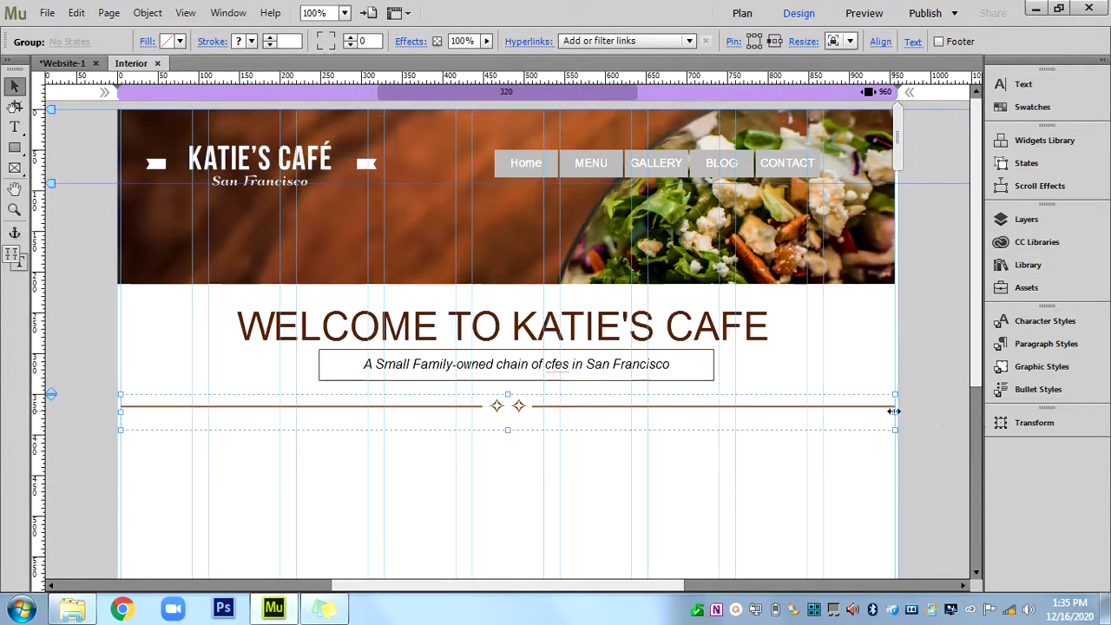
Narrow the separator to about 860 px and centre it on the page, slightly closer to the tagline.
{"action": "left_click_drag", "start_coordinate": [897, 413], "coordinate": [821, 413]}
{"action": "left_click_drag", "start_coordinate": [727, 407], "coordinate": [764, 405]}
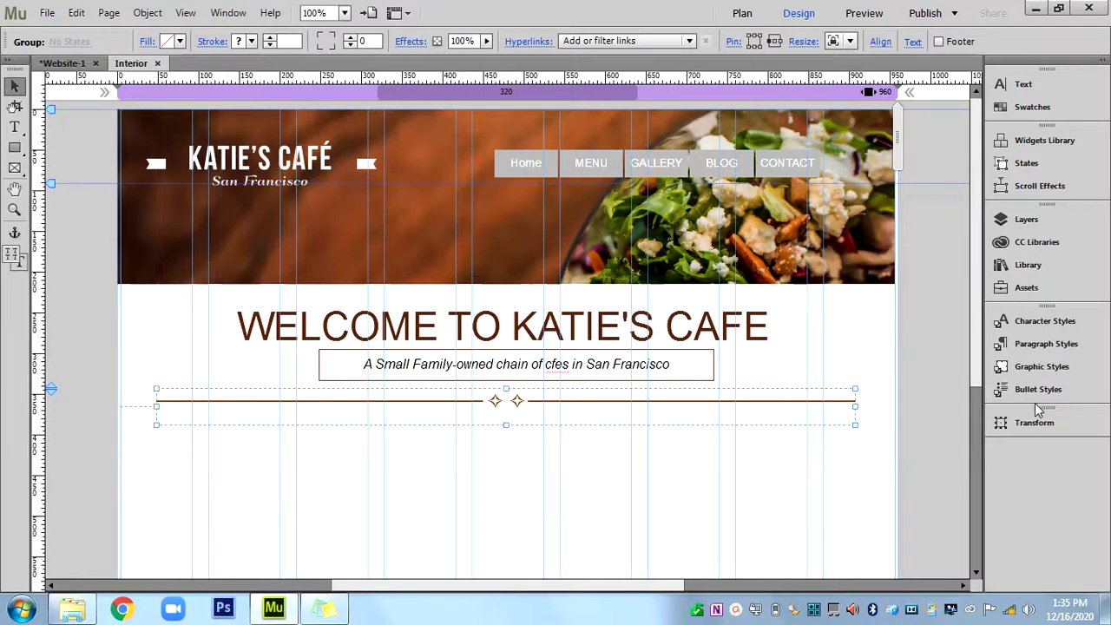
{"action": "left_click", "coordinate": [964, 400]}
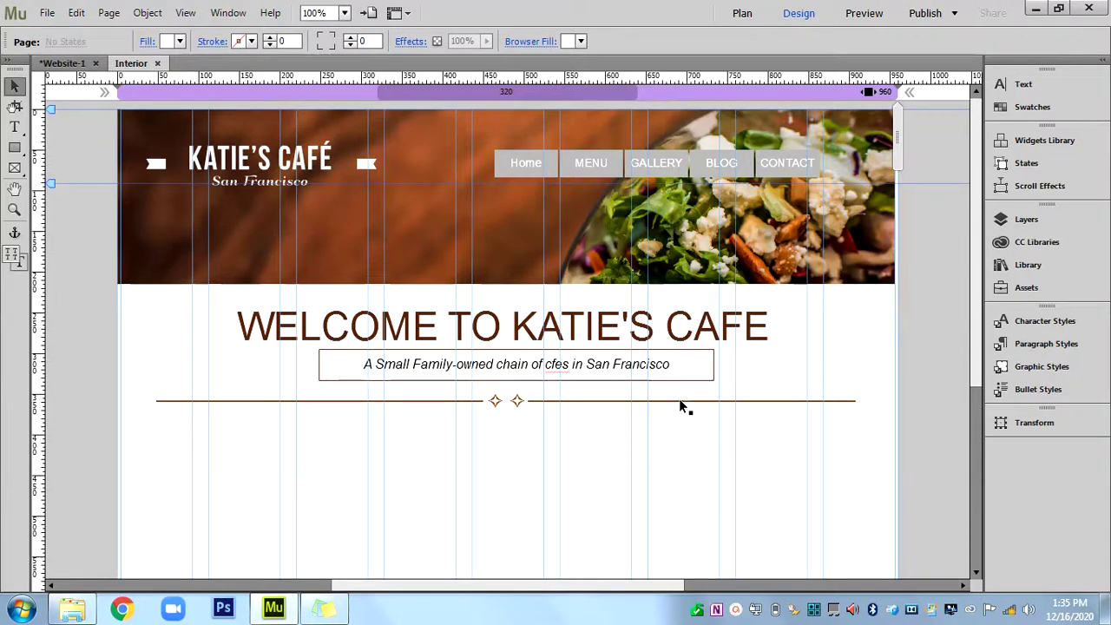
{"action": "scroll", "coordinate": [981, 278], "scroll_direction": "down", "scroll_amount": 3}
{"action": "scroll", "coordinate": [981, 278], "scroll_direction": "down", "scroll_amount": 3}
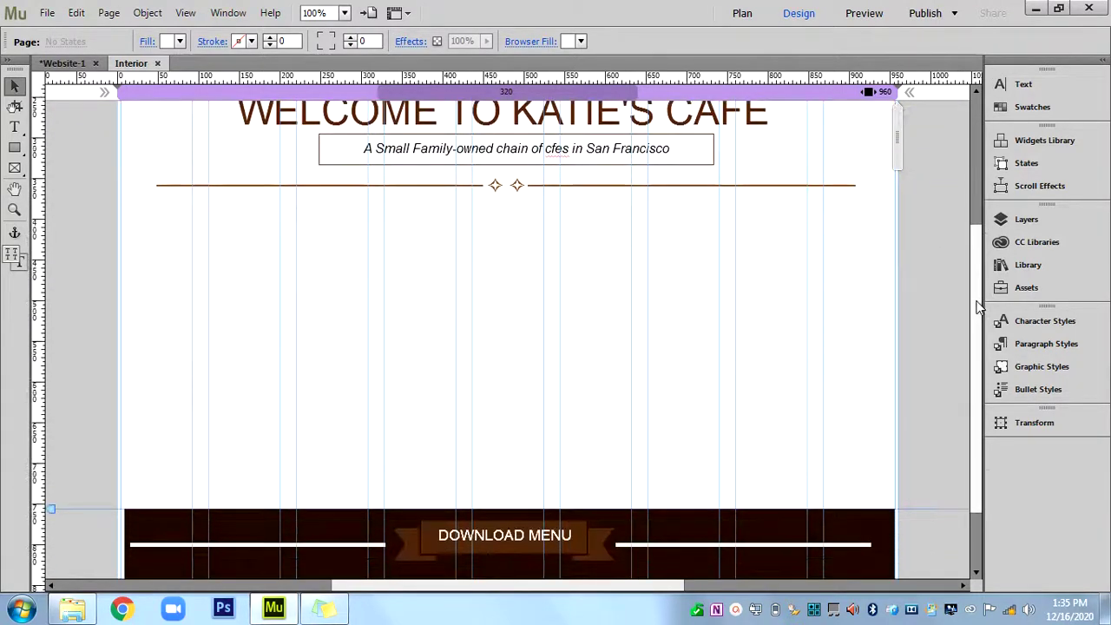
{"action": "scroll", "coordinate": [983, 282], "scroll_direction": "up", "scroll_amount": 2}
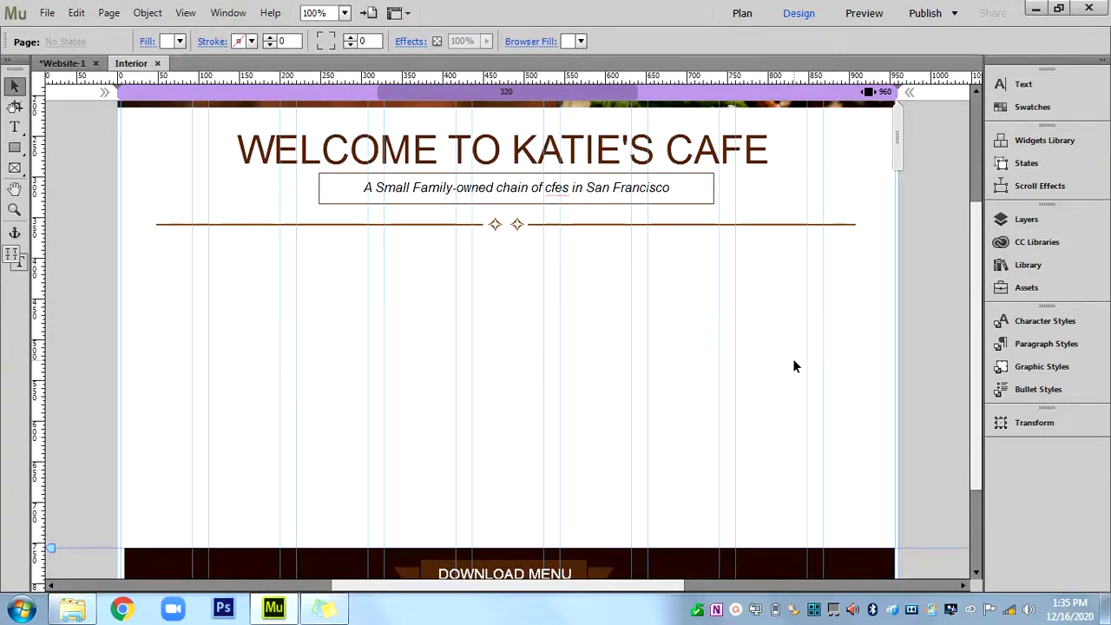
{"action": "scroll", "coordinate": [794, 366], "scroll_direction": "up", "scroll_amount": 3}
{"action": "scroll", "coordinate": [794, 377], "scroll_direction": "down", "scroll_amount": 2}
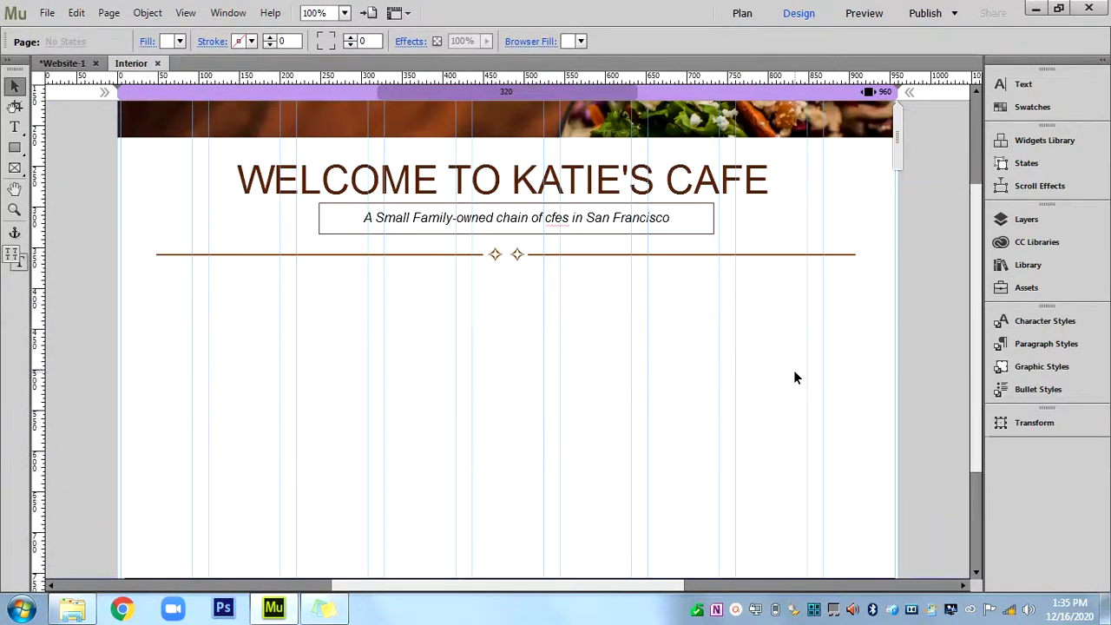
{"action": "scroll", "coordinate": [793, 371], "scroll_direction": "up", "scroll_amount": 2}
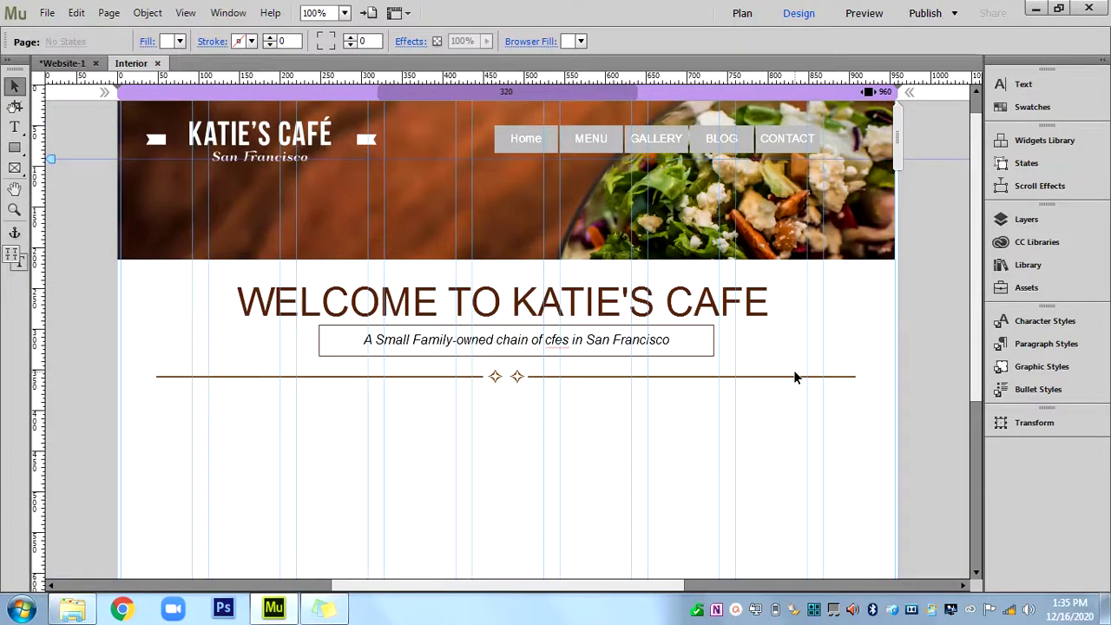